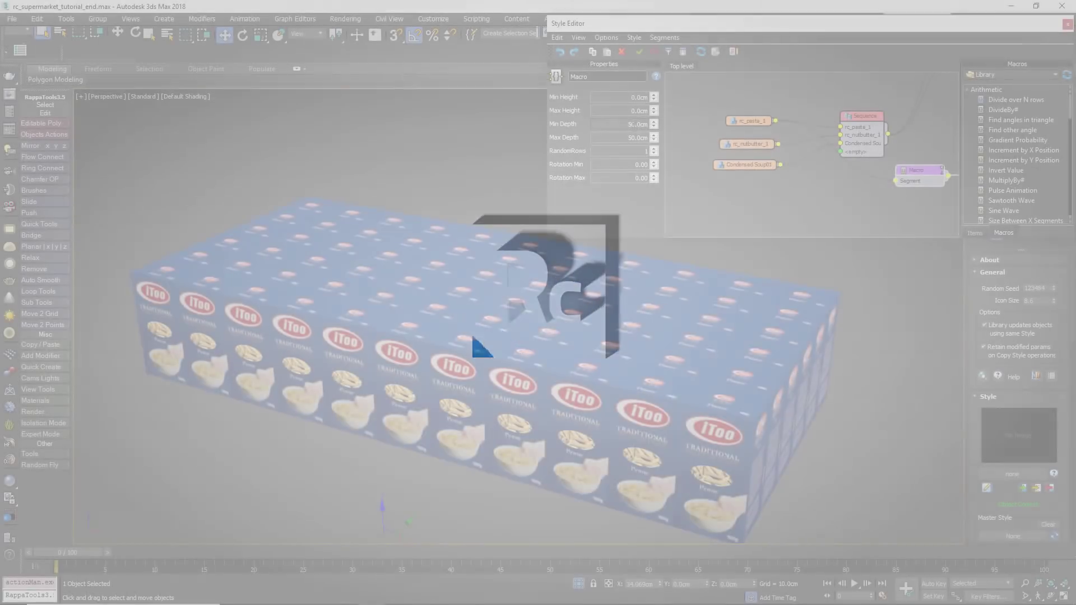
Step: Set the macro's Min Depth to 10 cm and wire the Sequence node's output into its Segment input
left_click_drag(634, 124, 672, 123)
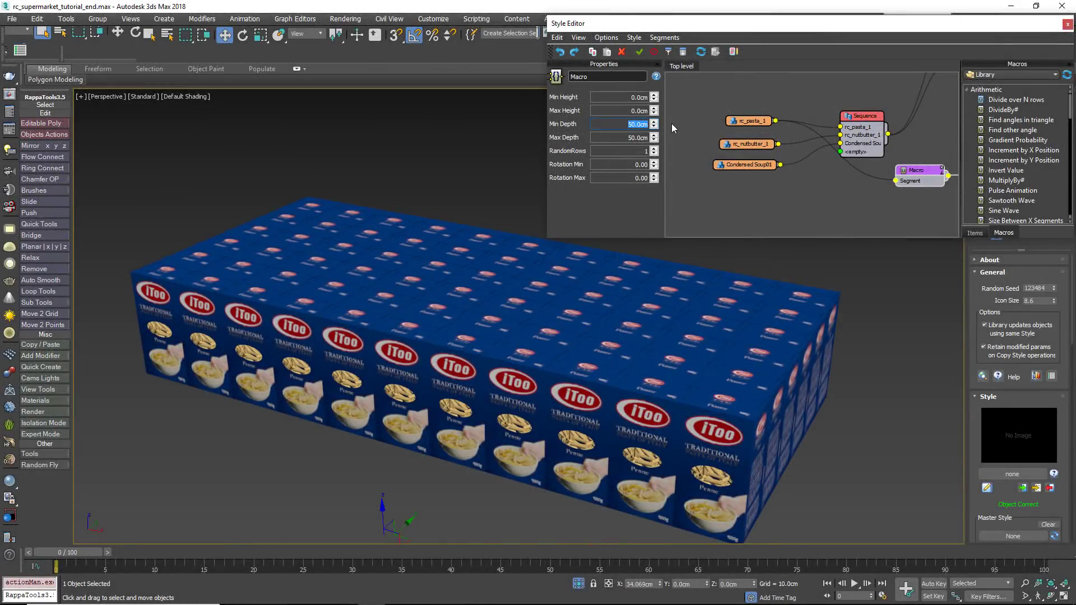
type("10")
key("Return")
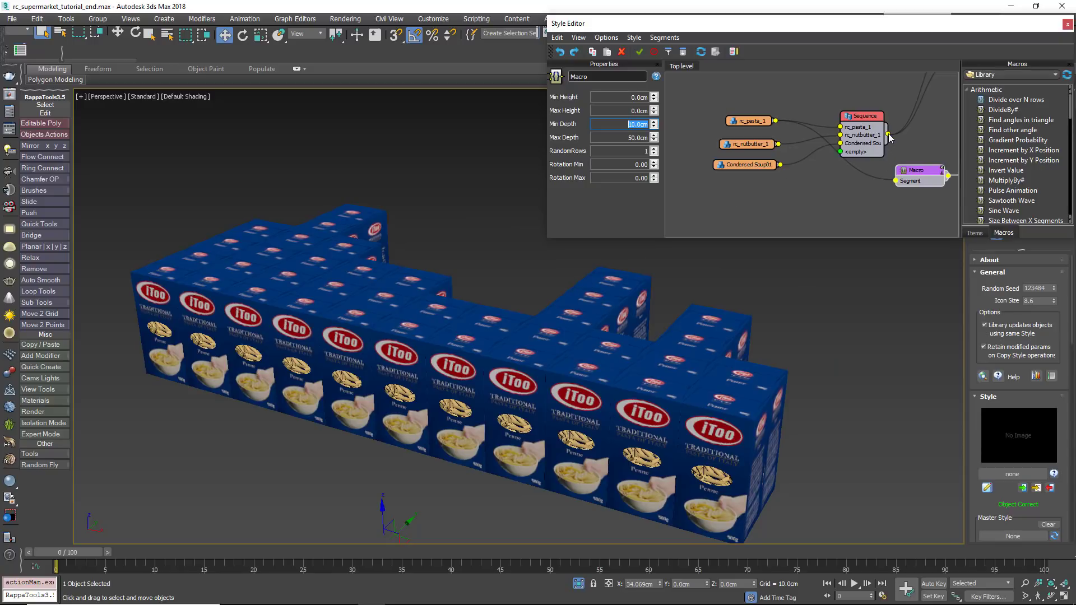
left_click_drag(889, 133, 896, 181)
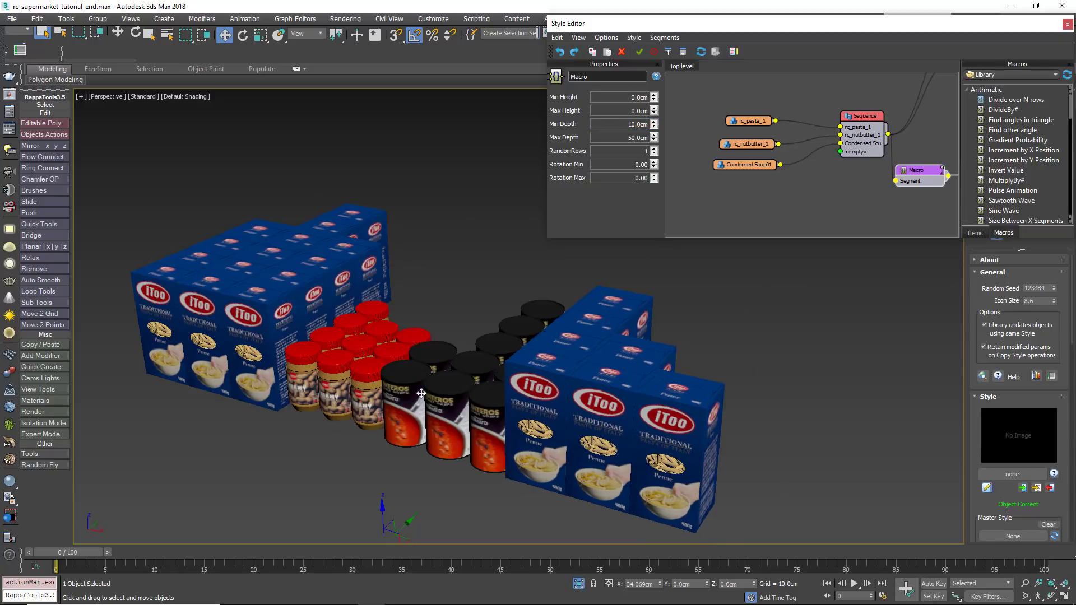
middle_click_drag(921, 185, 876, 189)
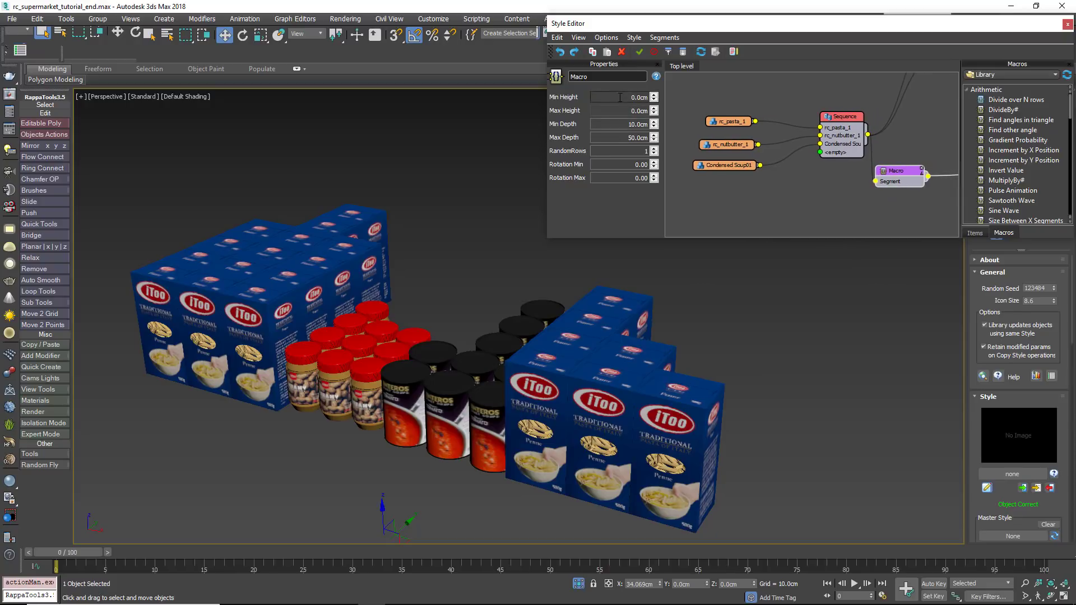
Step: Set the macro's Min Height to 20 cm and its Max Height to 50 cm
left_click(639, 97)
type("20")
key("Tab")
type("50")
key("Return")
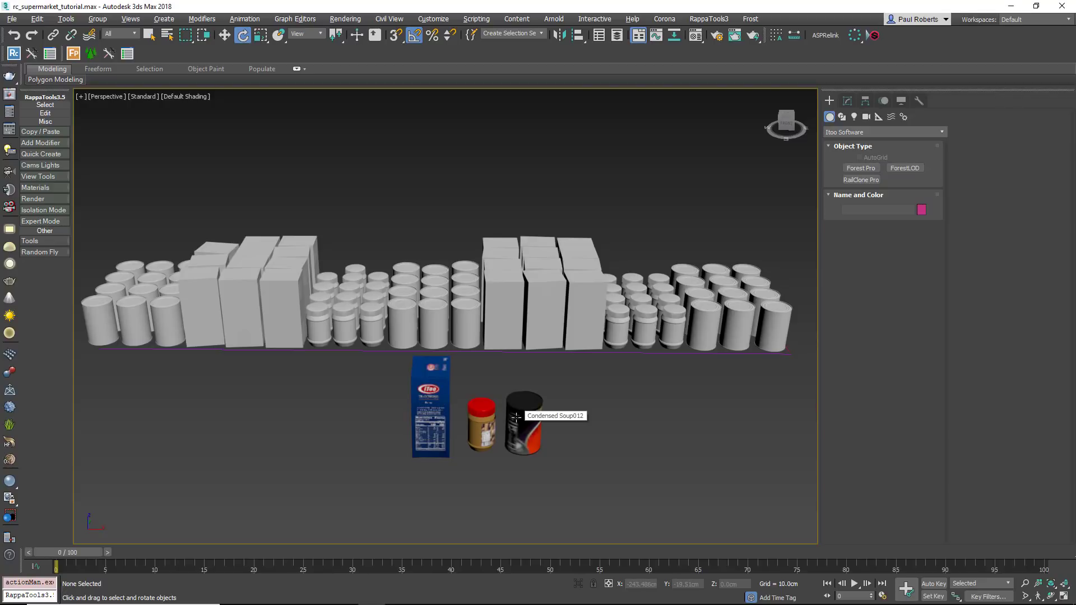
Step: Pick the materials of the pasta box, peanut butter jar and soup can into the first three sample slots of the Material Editor
key("m")
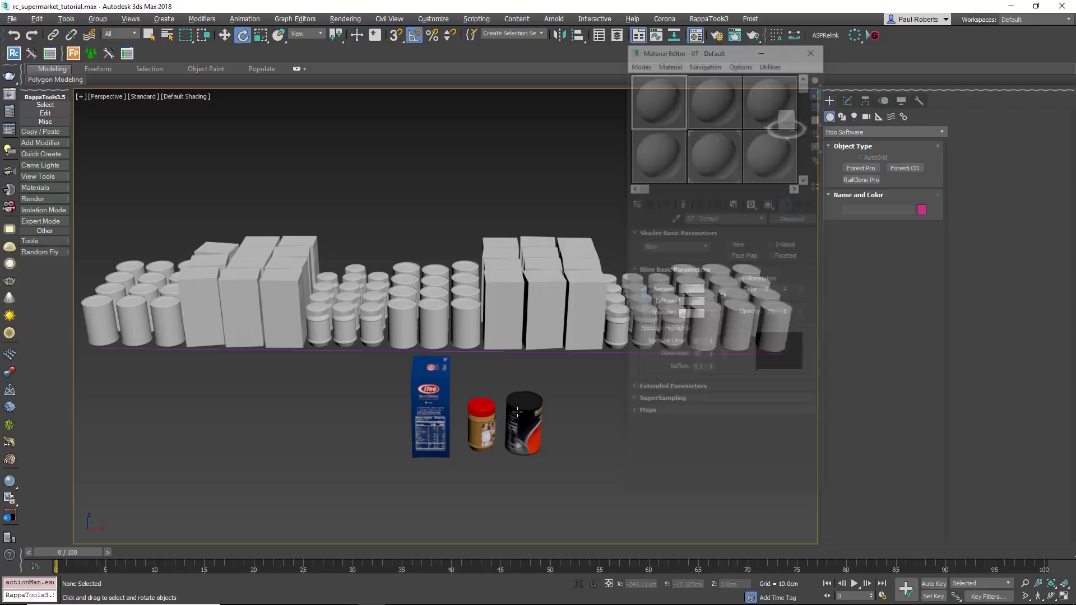
left_click(675, 220)
left_click(432, 398)
left_click(714, 98)
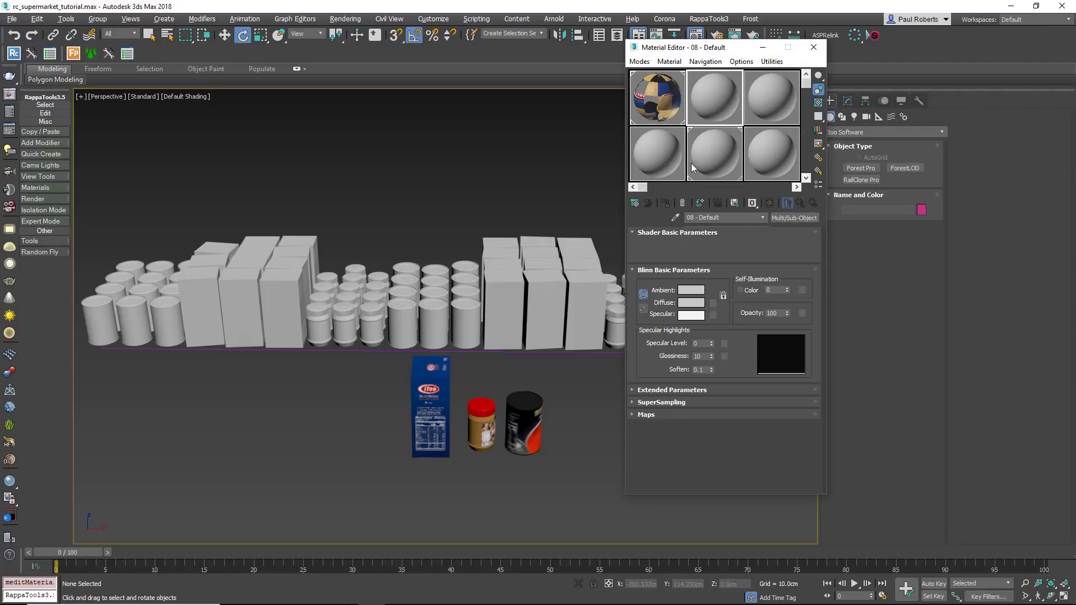
left_click(675, 218)
left_click(482, 417)
left_click(769, 92)
left_click(676, 218)
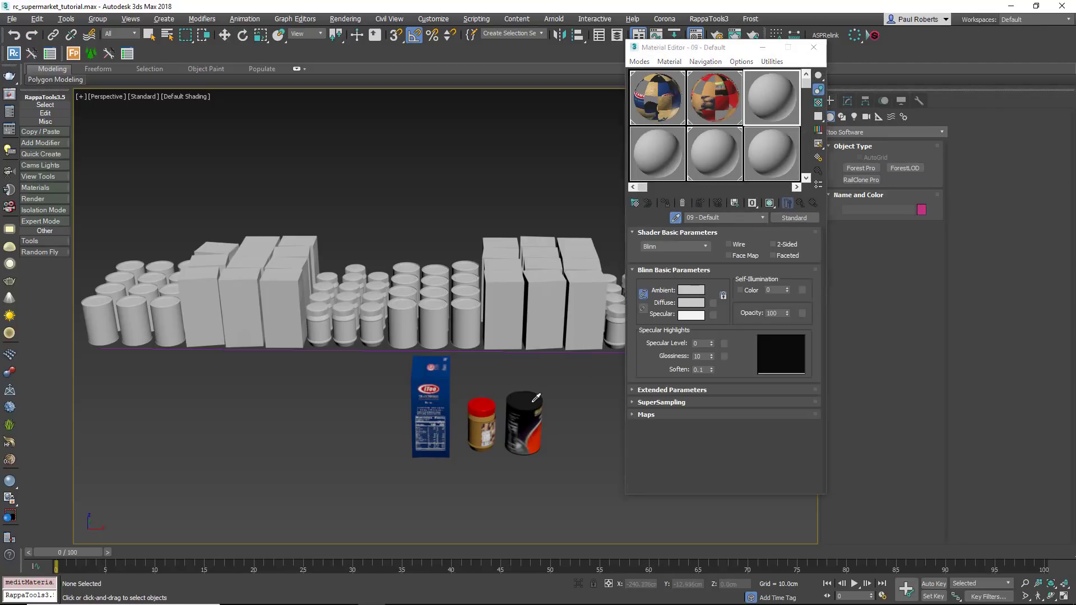
left_click(540, 416)
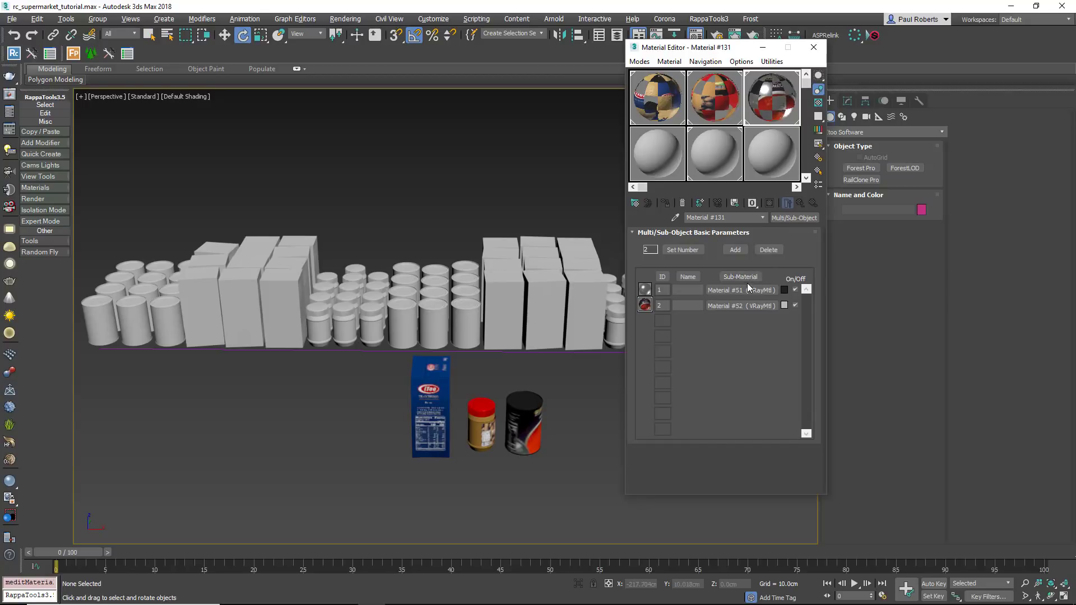
Step: Try the pasta, peanut butter and soup materials in turn on the product array, finishing with the plain grey material
left_click_drag(686, 52, 77, 96)
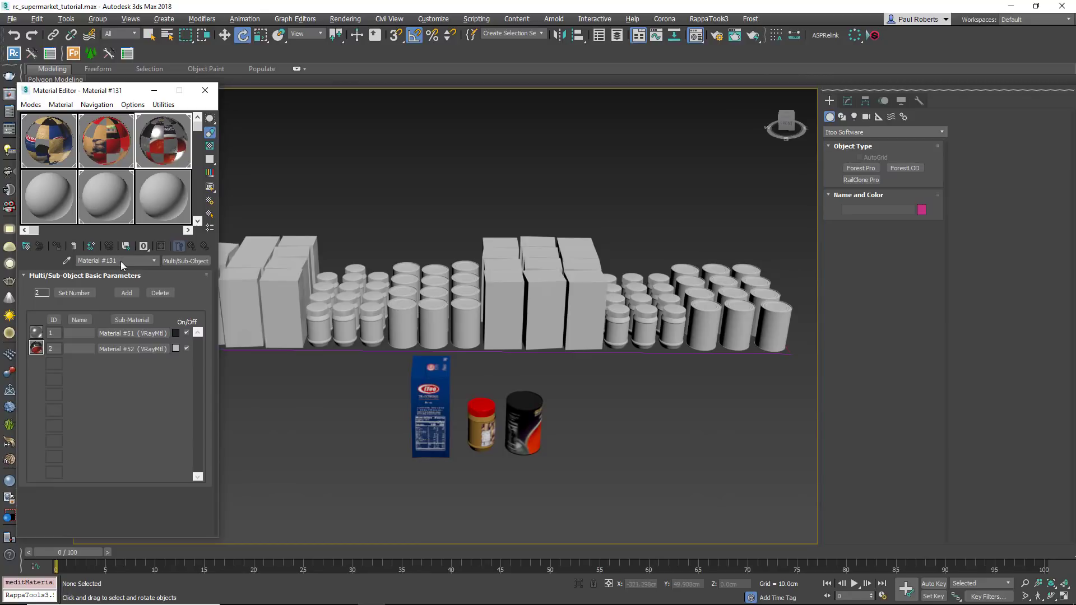
left_click_drag(64, 160, 264, 309)
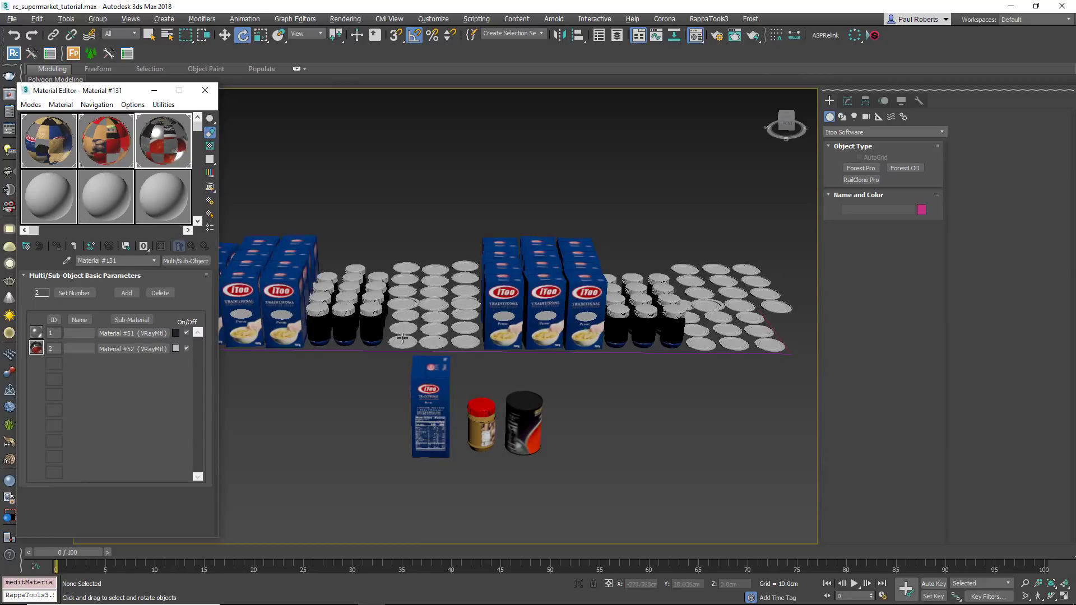
left_click_drag(123, 138, 407, 328)
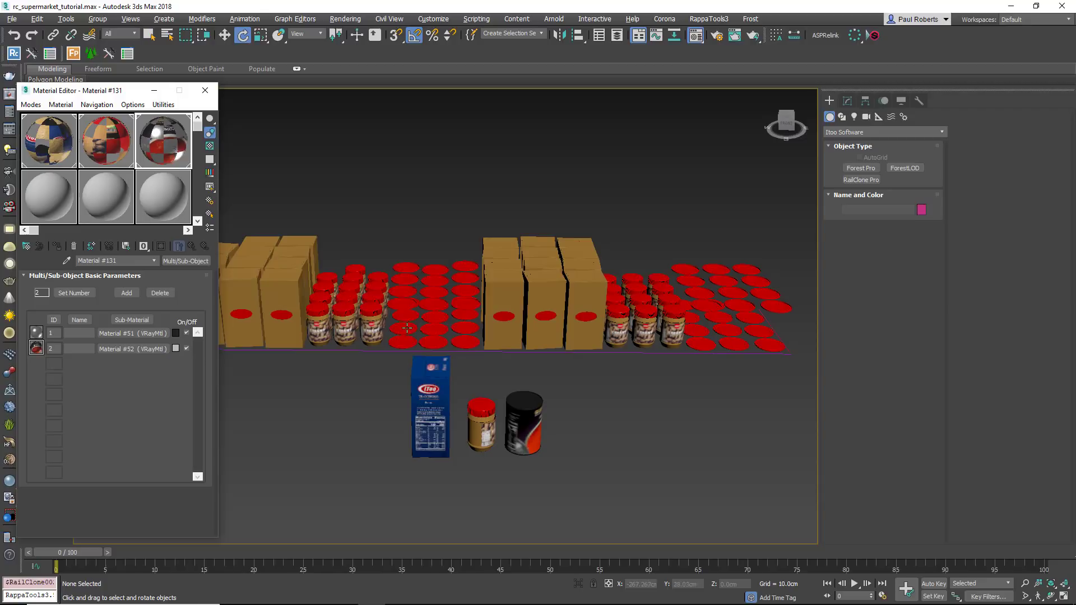
left_click_drag(186, 157, 354, 274)
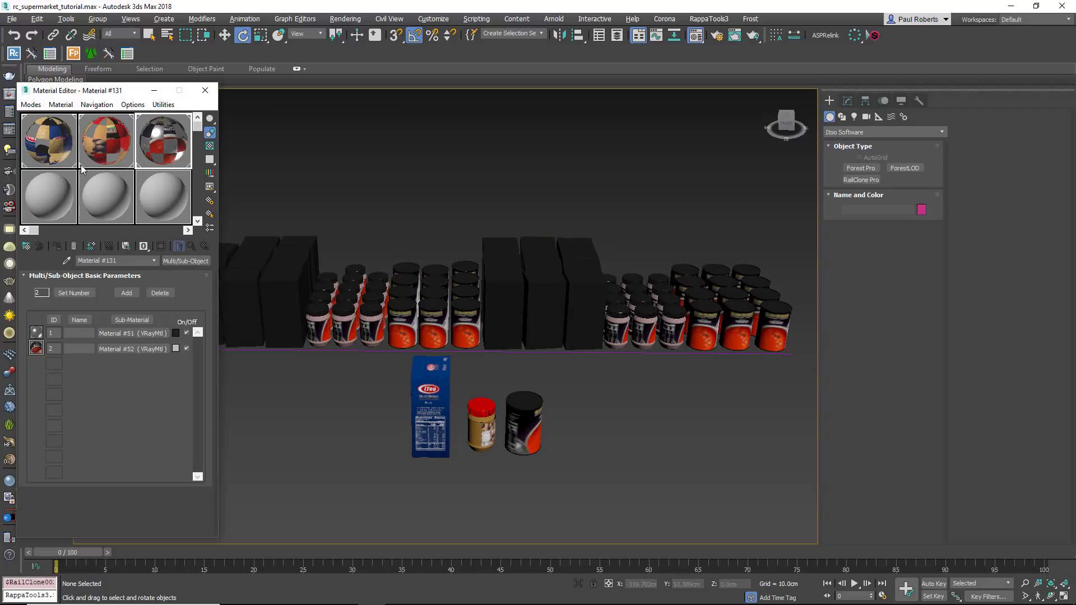
left_click_drag(113, 208, 392, 335)
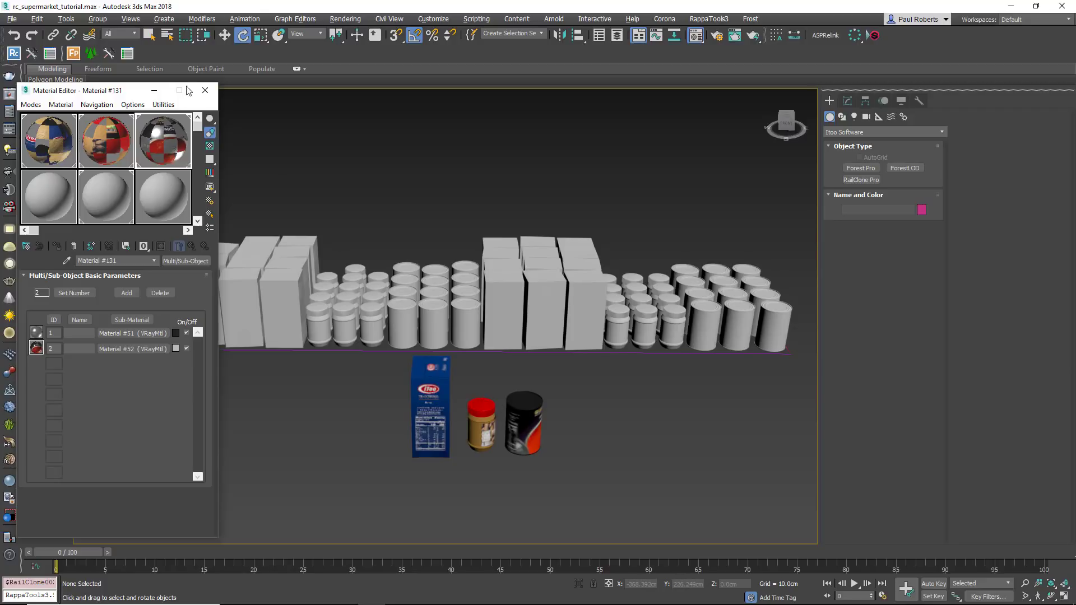
Step: Attach the peanut butter jar and soup can to the pasta box, using Match Material IDs to Material with condensed materials
left_click(151, 35)
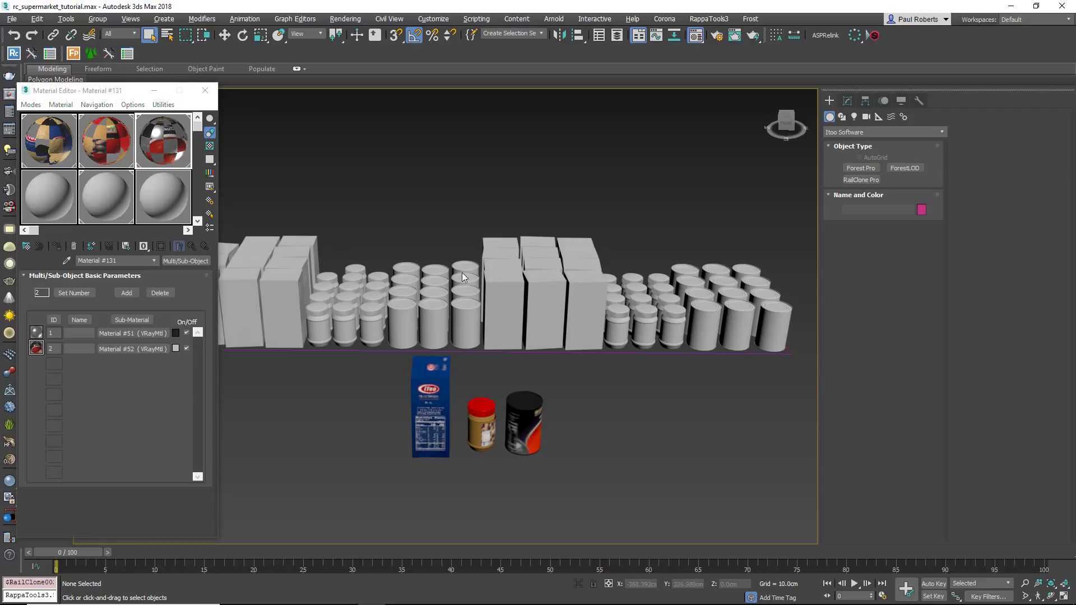
left_click(435, 412)
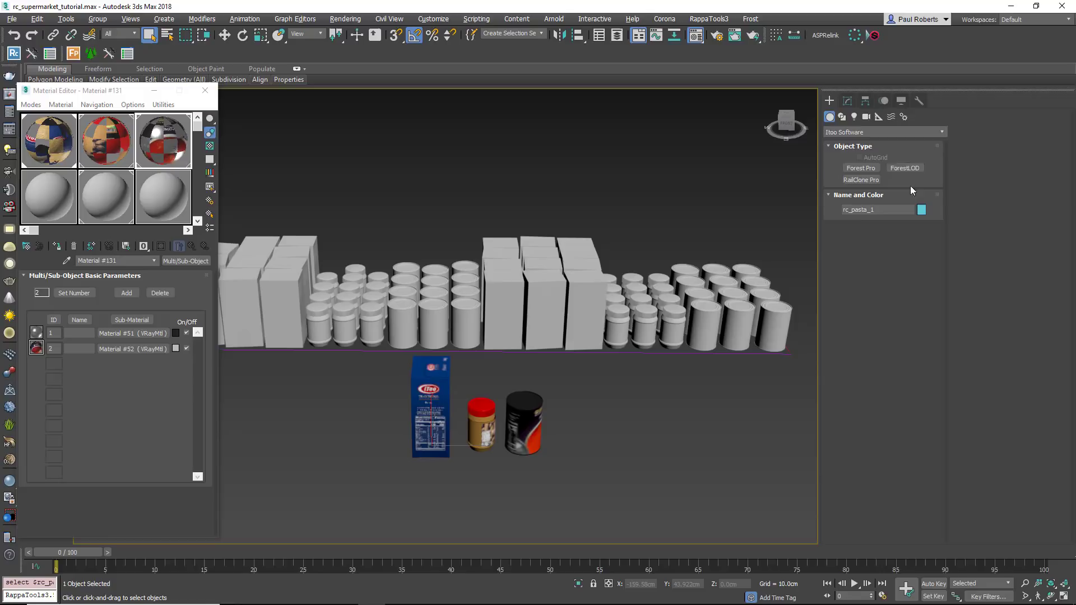
left_click(848, 100)
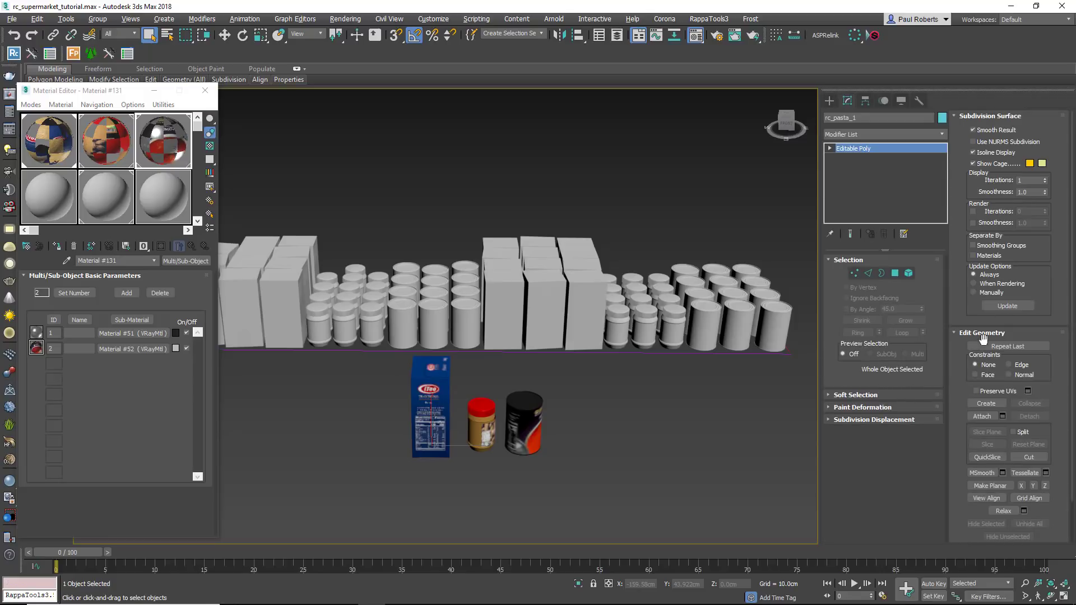
scroll(983, 339, "down", 2)
left_click(982, 371)
left_click(482, 435)
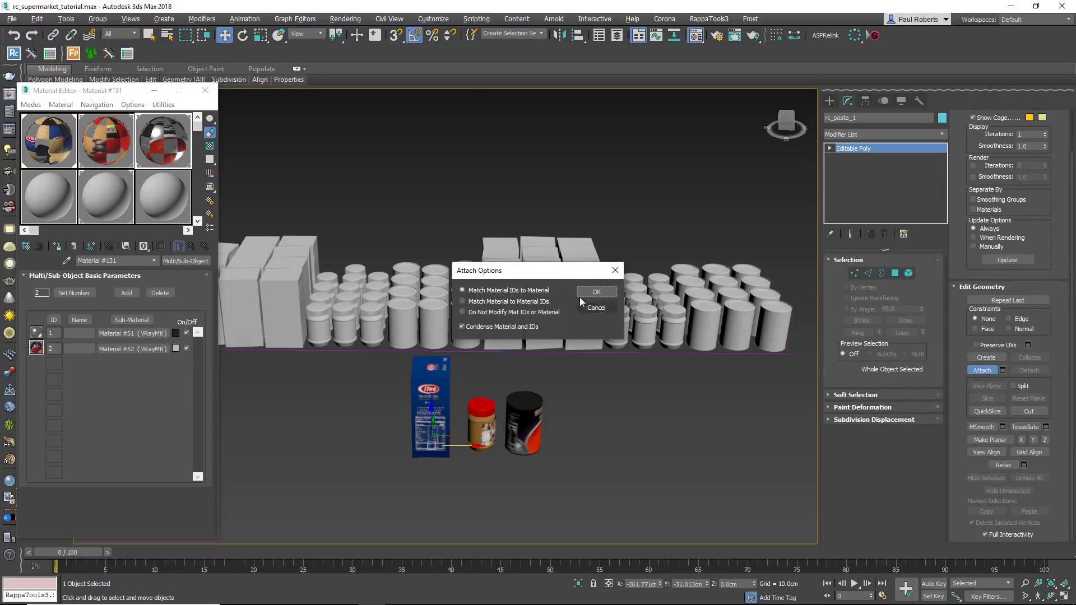
left_click(586, 293)
left_click(527, 418)
left_click(586, 293)
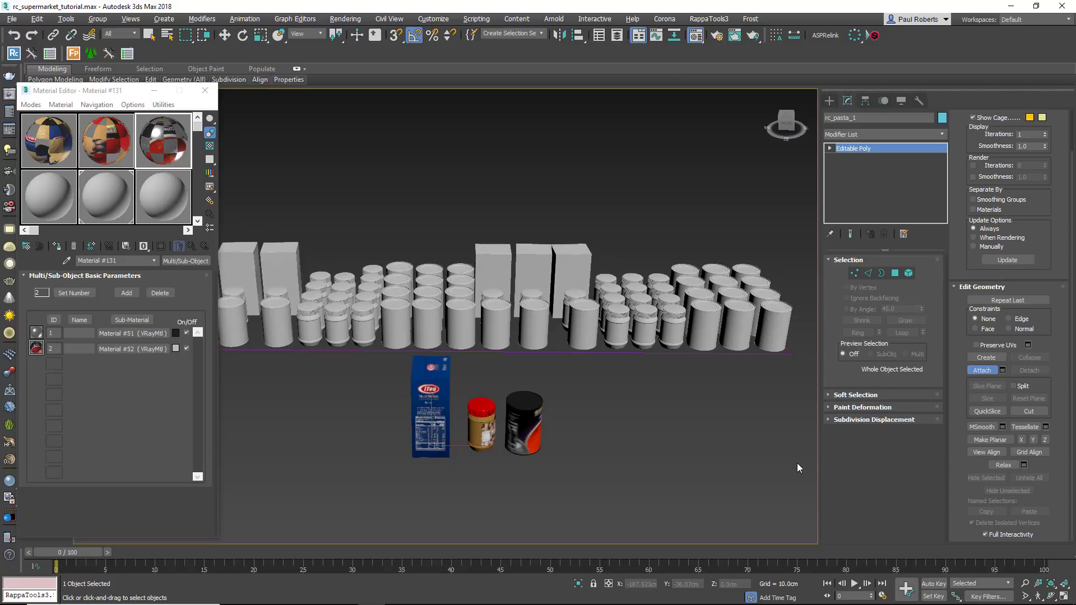
left_click(985, 371)
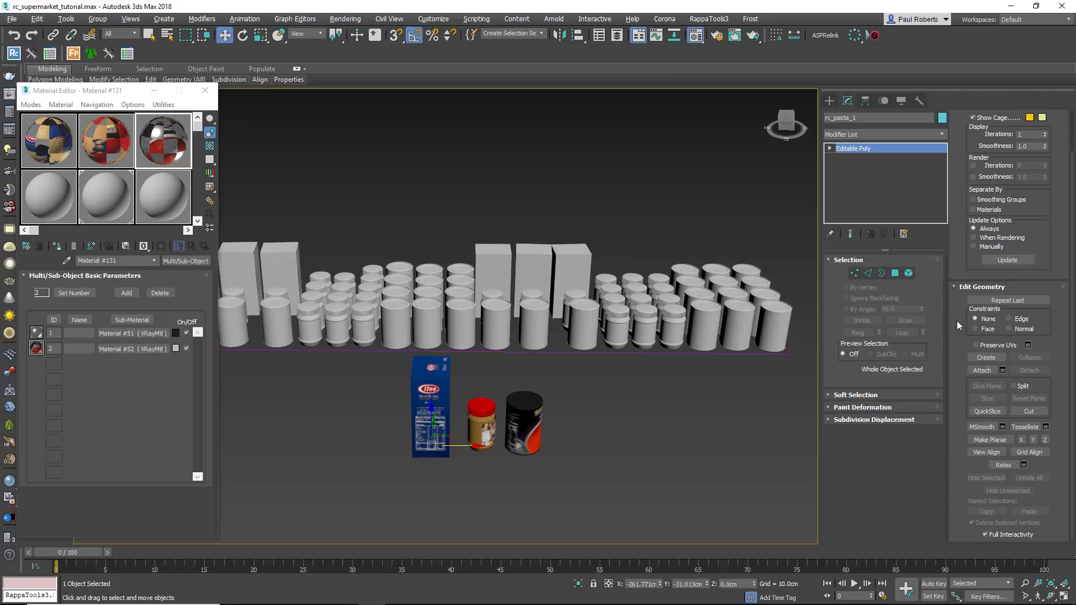
Step: Detach the jar and the can elements from the pasta box mesh as separate objects, Object001 and Object002
left_click(909, 273)
left_click(476, 412)
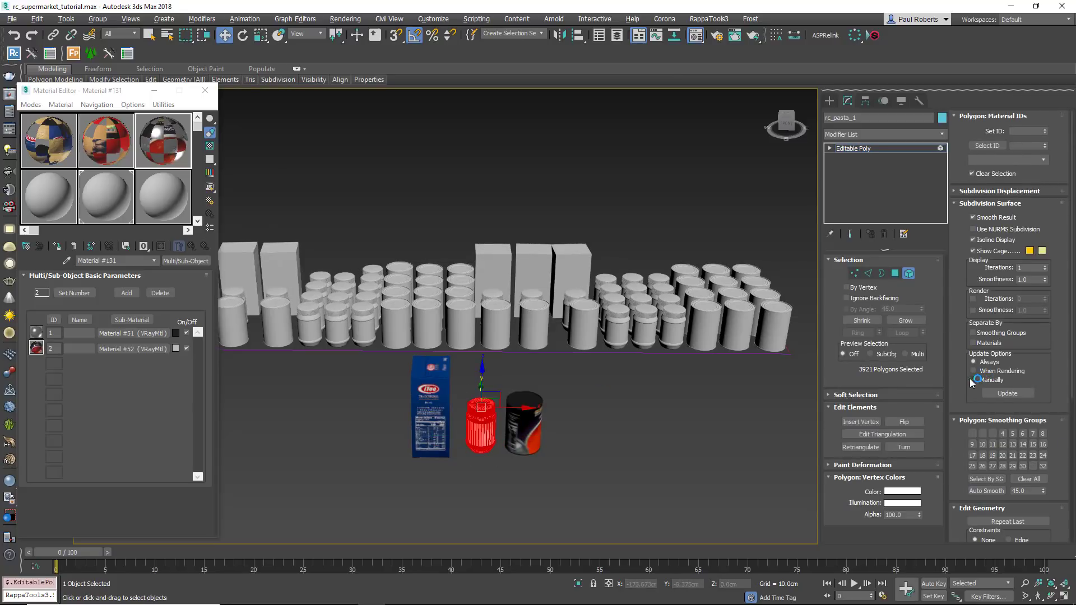
left_click_drag(969, 386, 969, 262)
left_click(1026, 442)
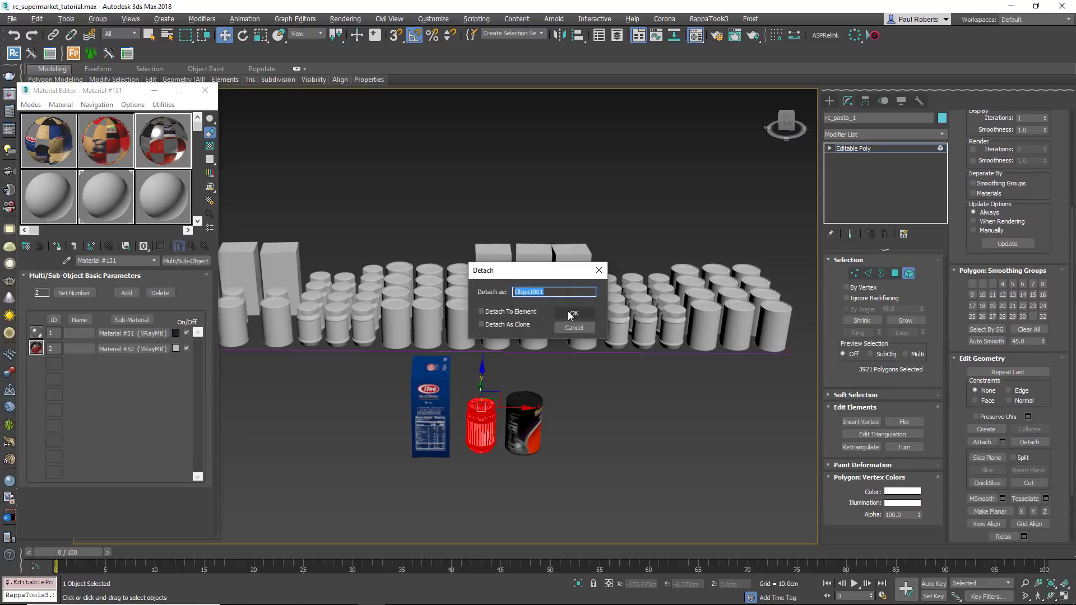
left_click(568, 330)
left_click(524, 426)
left_click(1028, 442)
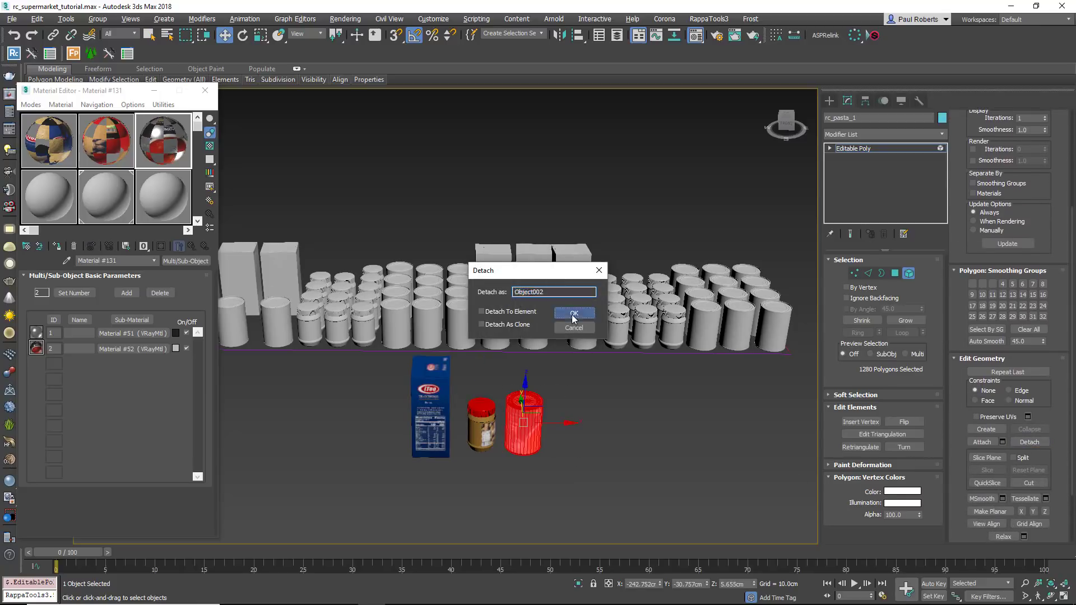
left_click(572, 315)
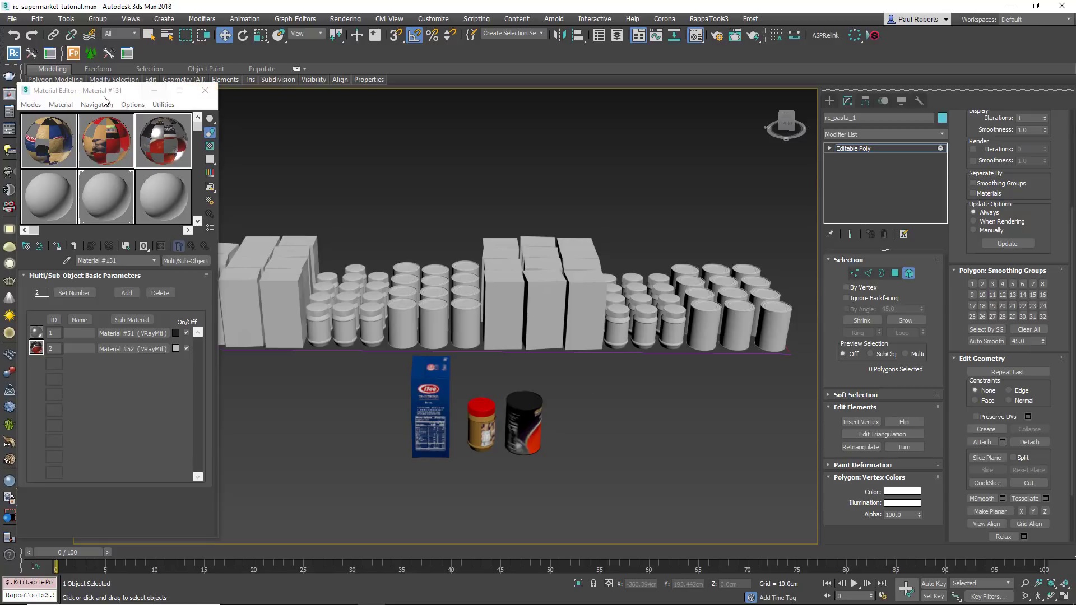
Step: Run MultiMaterial from Selection and load the products' combined Multi/Sub-Object material into the fourth sample slot
left_click_drag(103, 96, 197, 99)
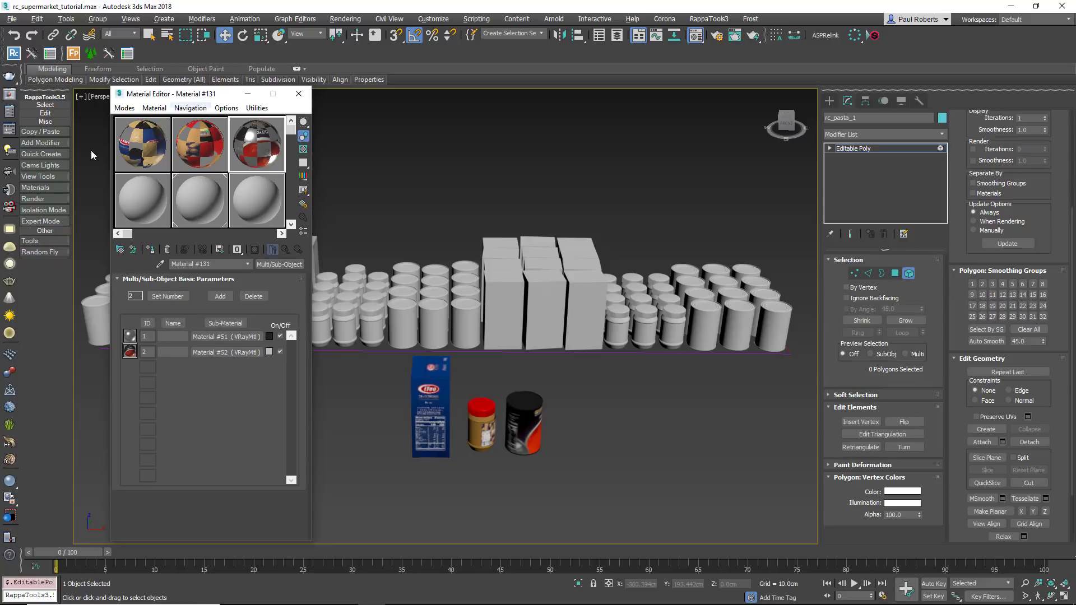
left_click(52, 188)
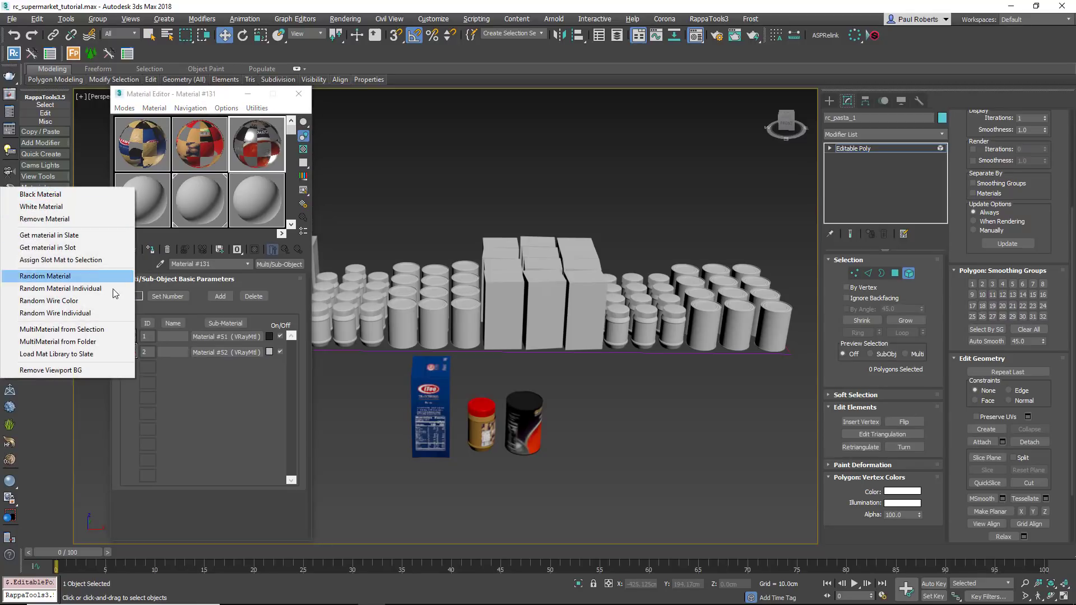
left_click(101, 331)
left_click(440, 446)
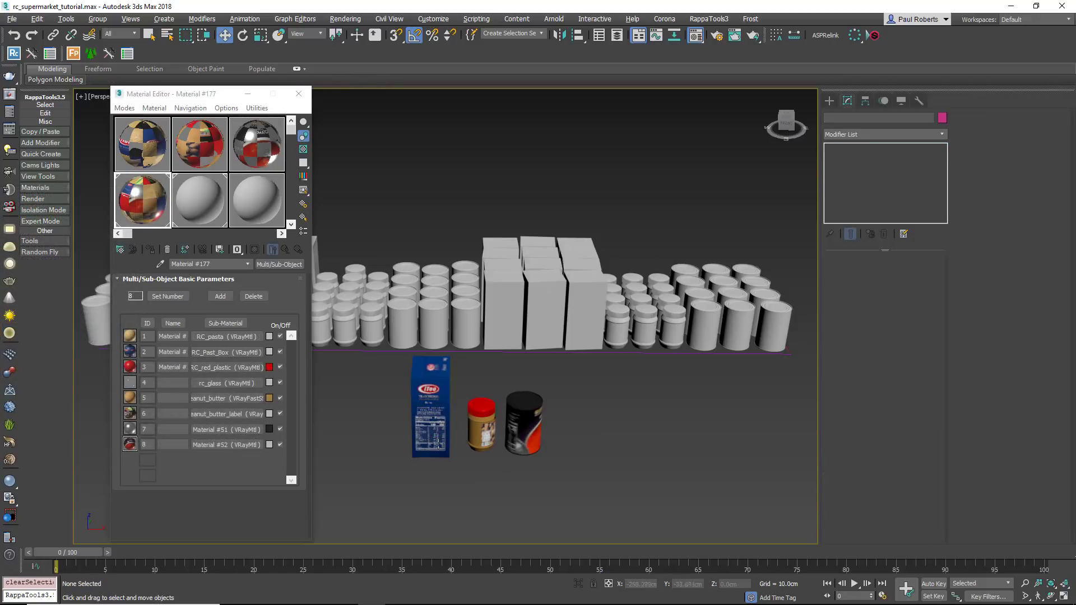
Step: Rotate the pasta box, peanut butter jar and soup can about their vertical axes so their front labels face the view
key("e")
left_click_drag(452, 463, 500, 419)
left_click(494, 431)
key("w")
left_click(536, 444)
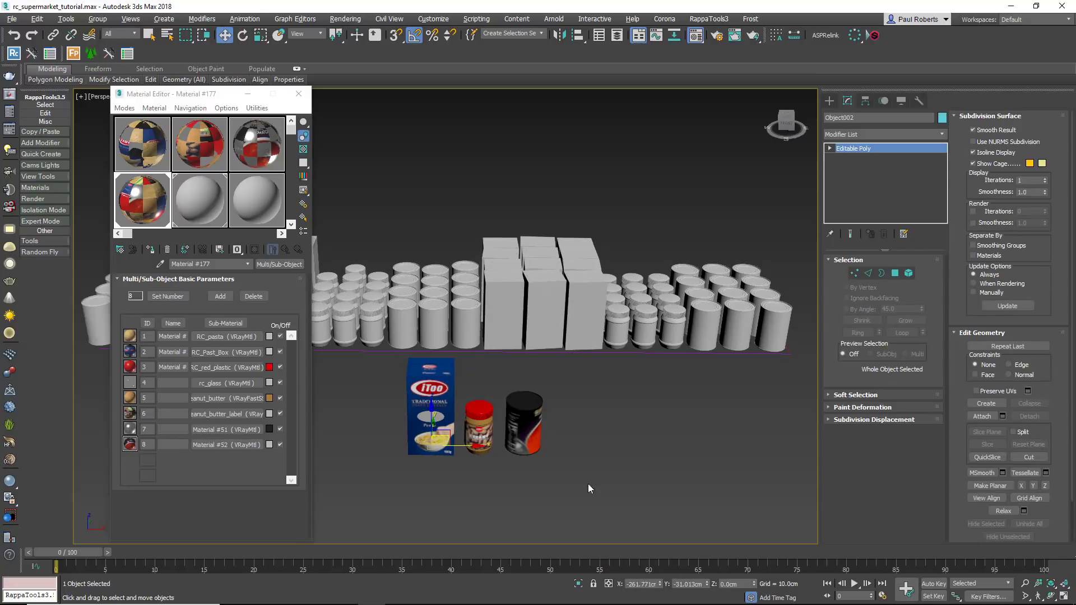
key("e")
left_click_drag(467, 468, 541, 423)
key("w")
key("e")
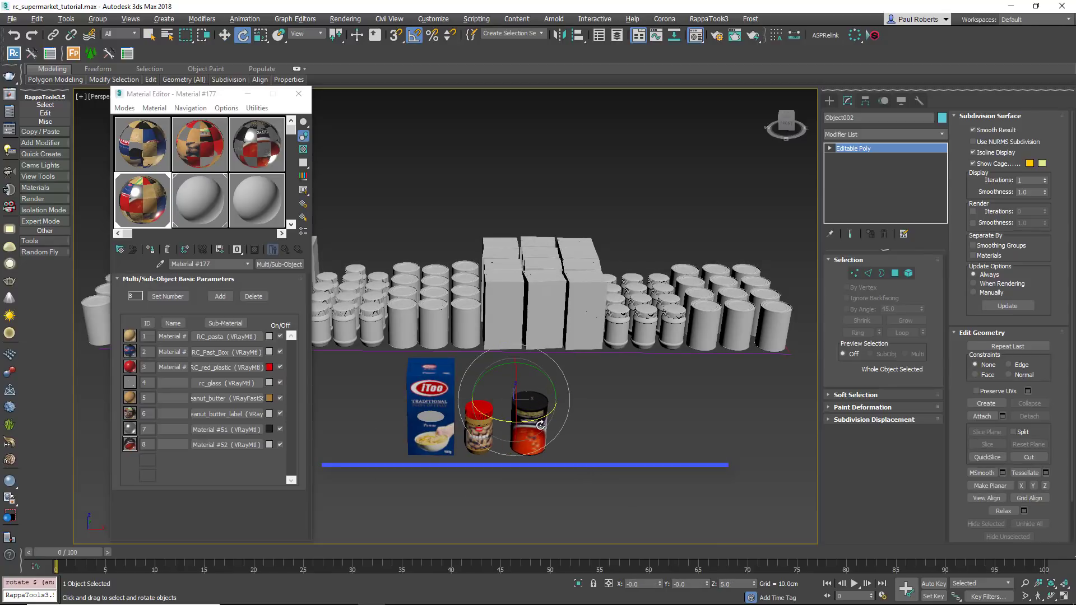
Step: Select the pasta box, jar and can together and apply Reset XForm to them
left_click(584, 487)
left_click_drag(586, 486, 421, 429)
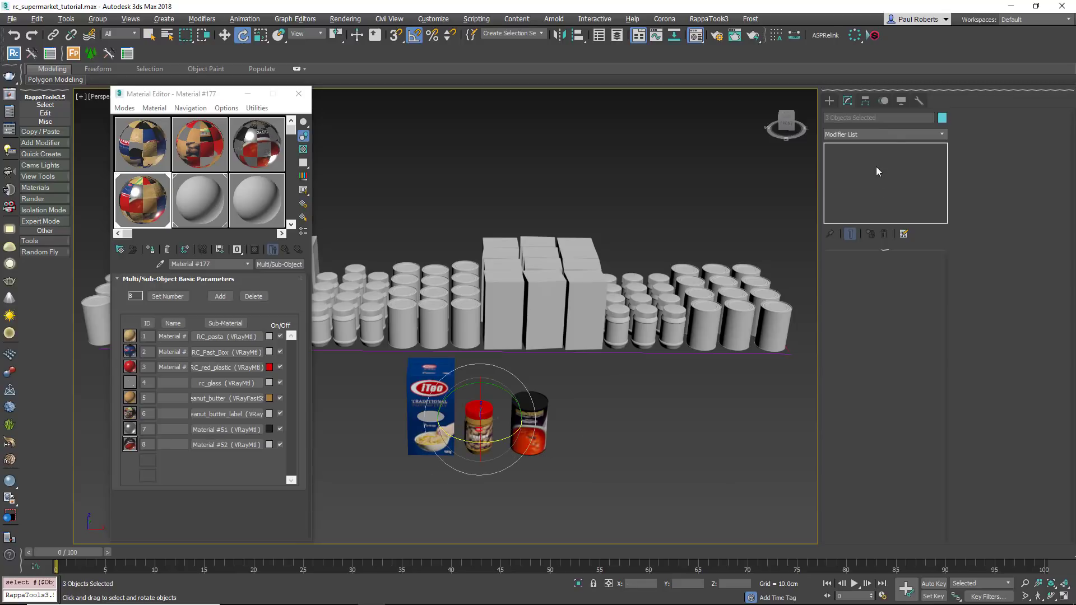
left_click(920, 101)
left_click(883, 240)
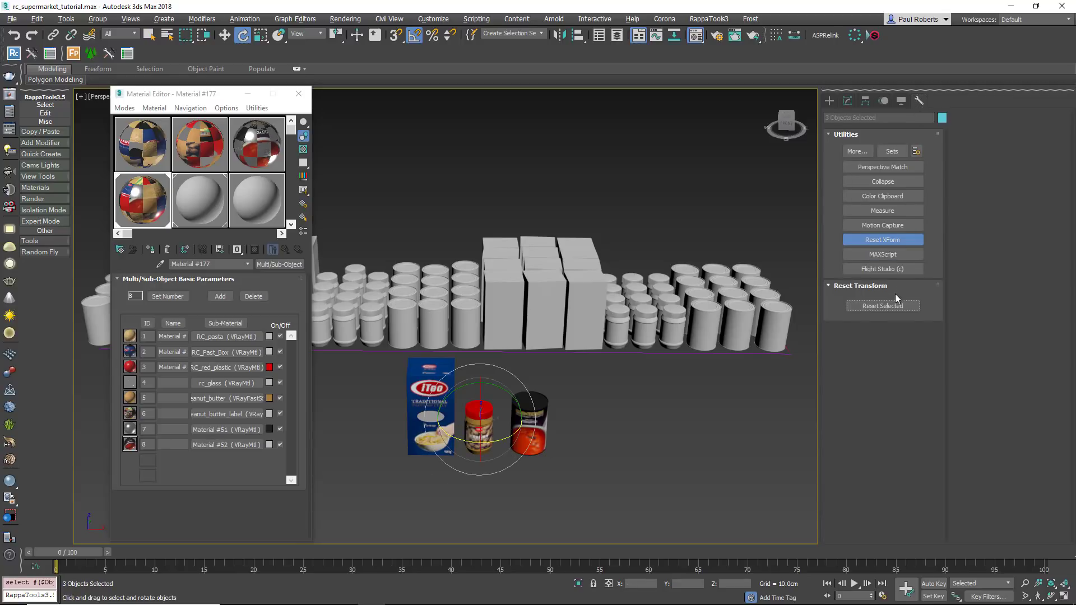
left_click(893, 306)
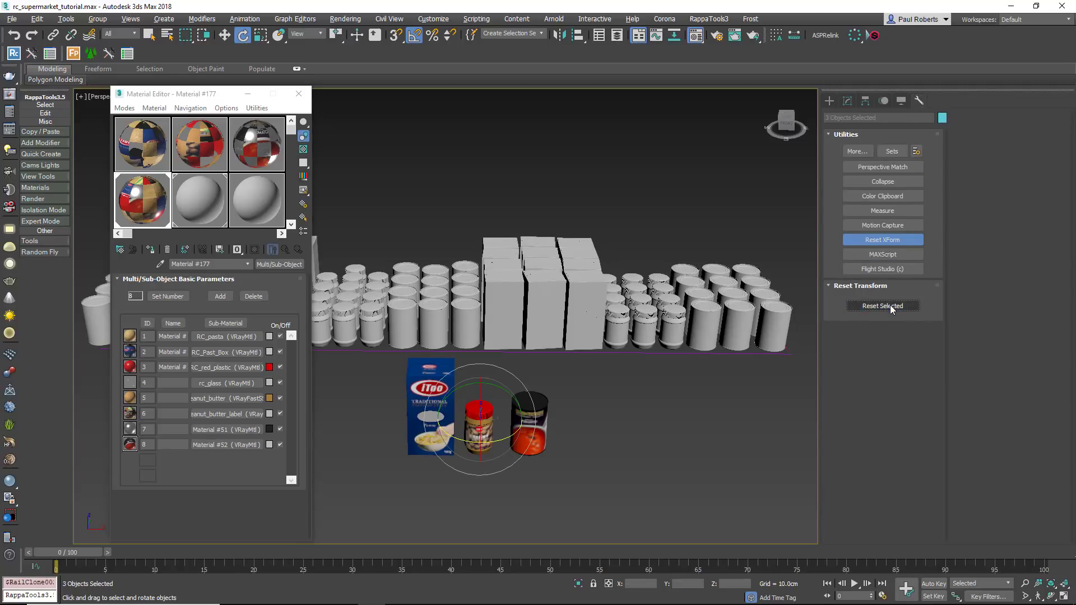
Step: Convert the three product objects to Editable Poly and clear the selection
right_click(585, 439)
mouse_move(658, 499)
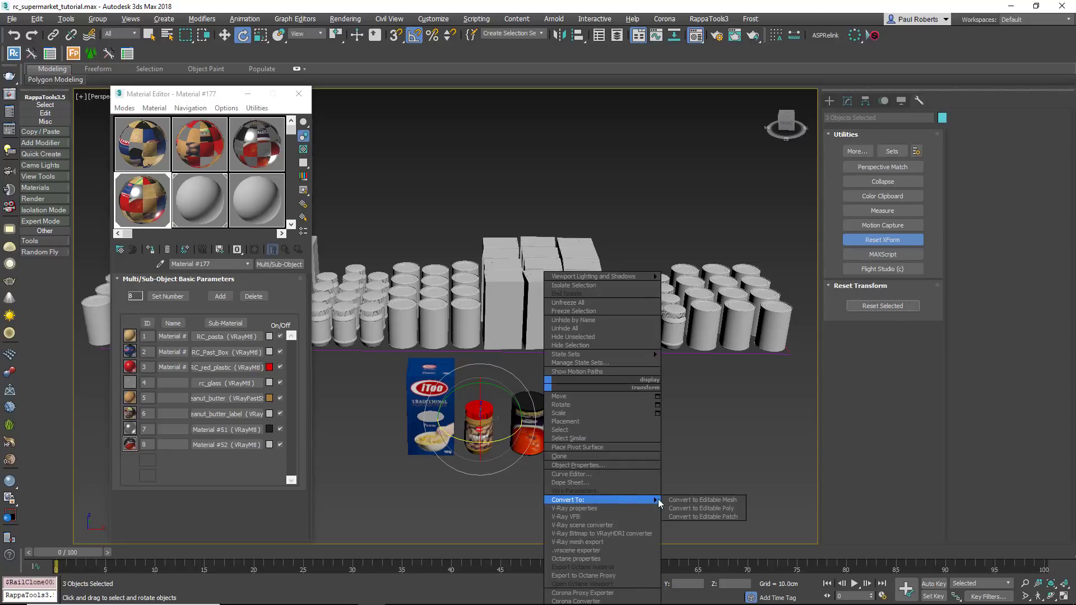
left_click(699, 508)
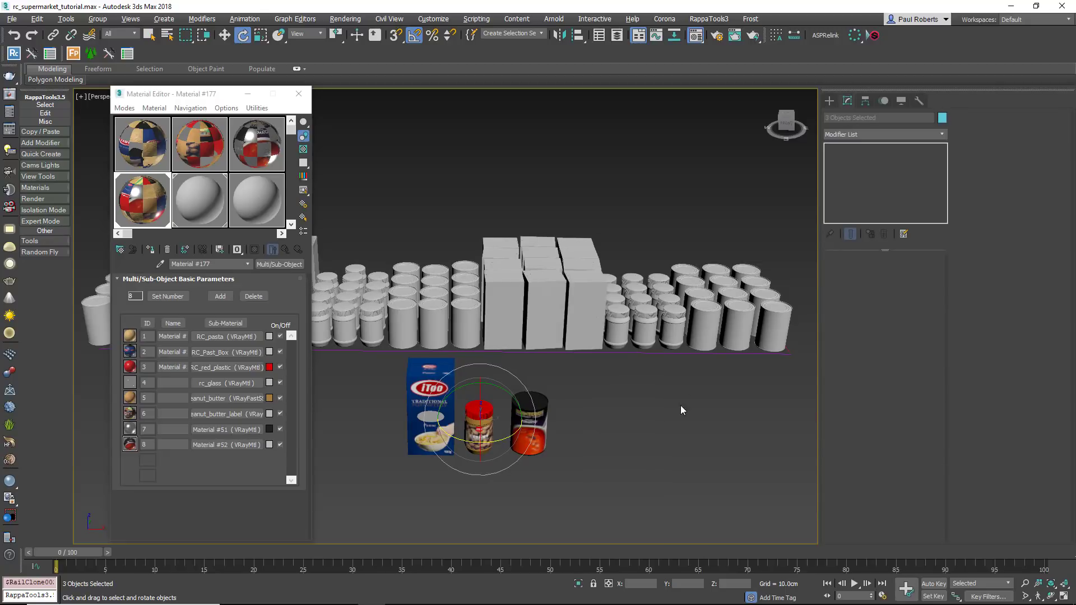
left_click(643, 452)
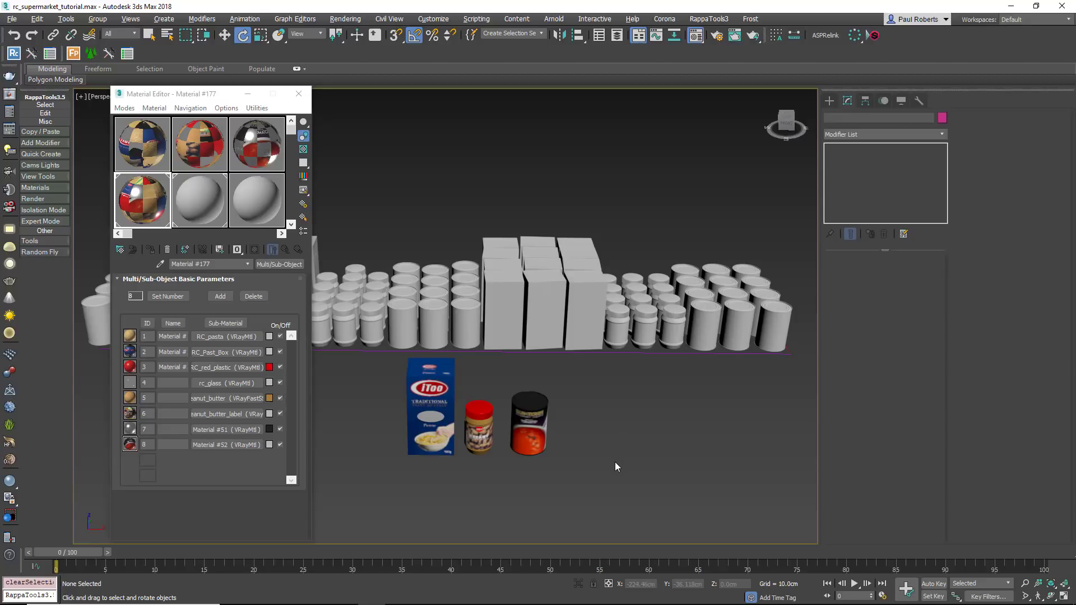
Step: Select the pasta box, jar and can and center their pivots to the objects with Affect Pivot Only
left_click_drag(406, 414, 396, 408)
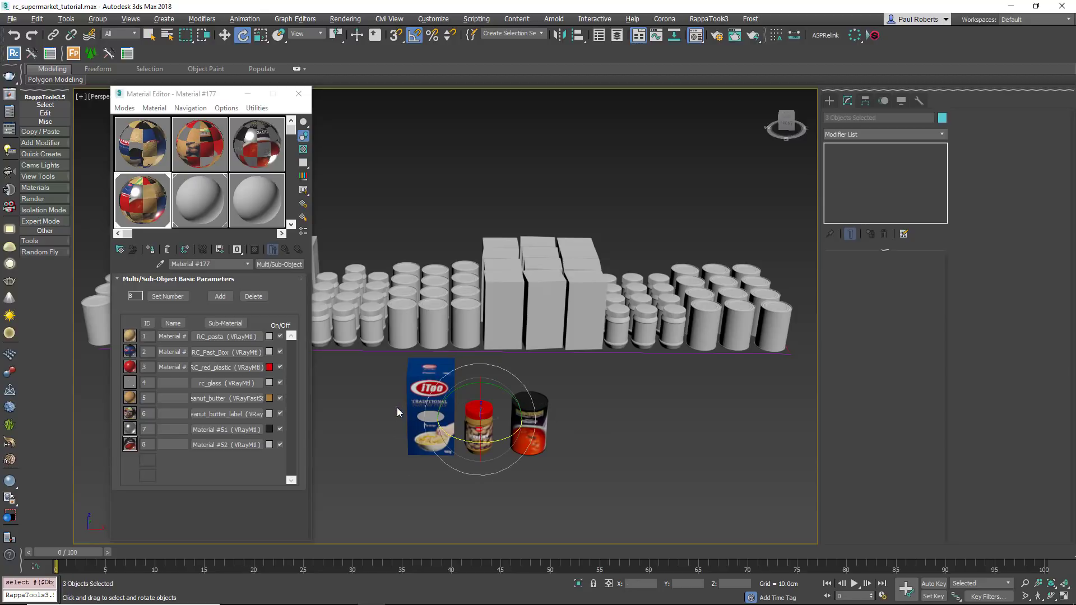
left_click(865, 101)
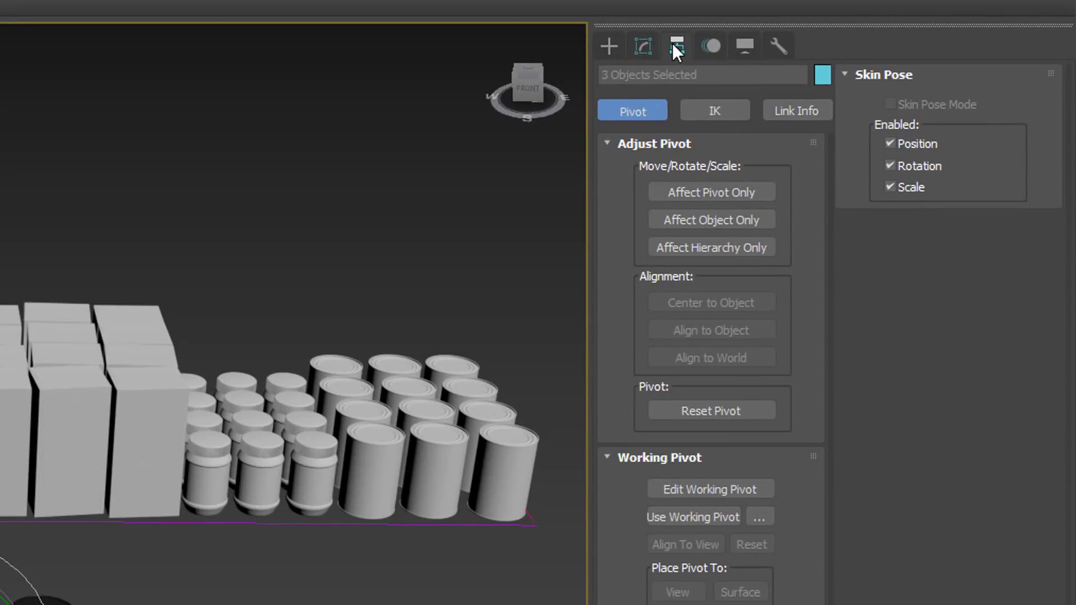
left_click(701, 190)
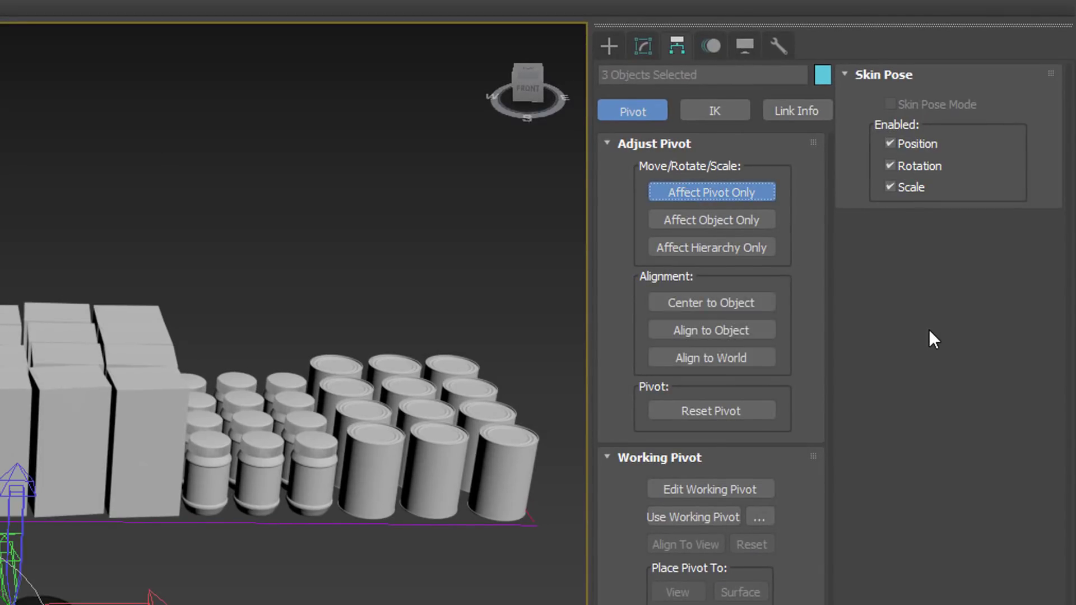
left_click(702, 303)
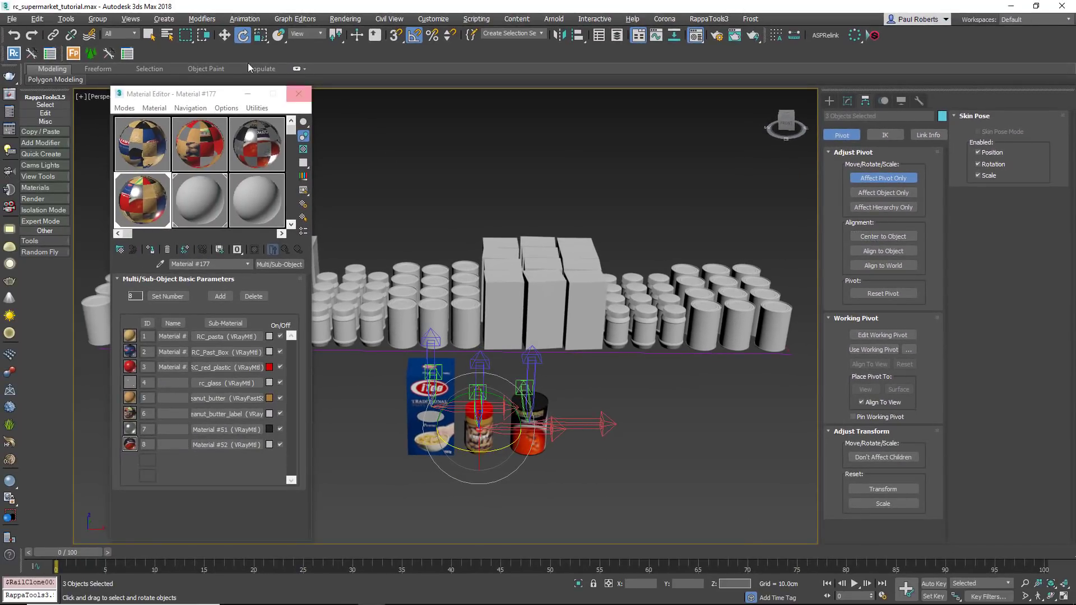
Step: Set the Z position of the three products' pivots to 0 and end pivot-only editing
key("w")
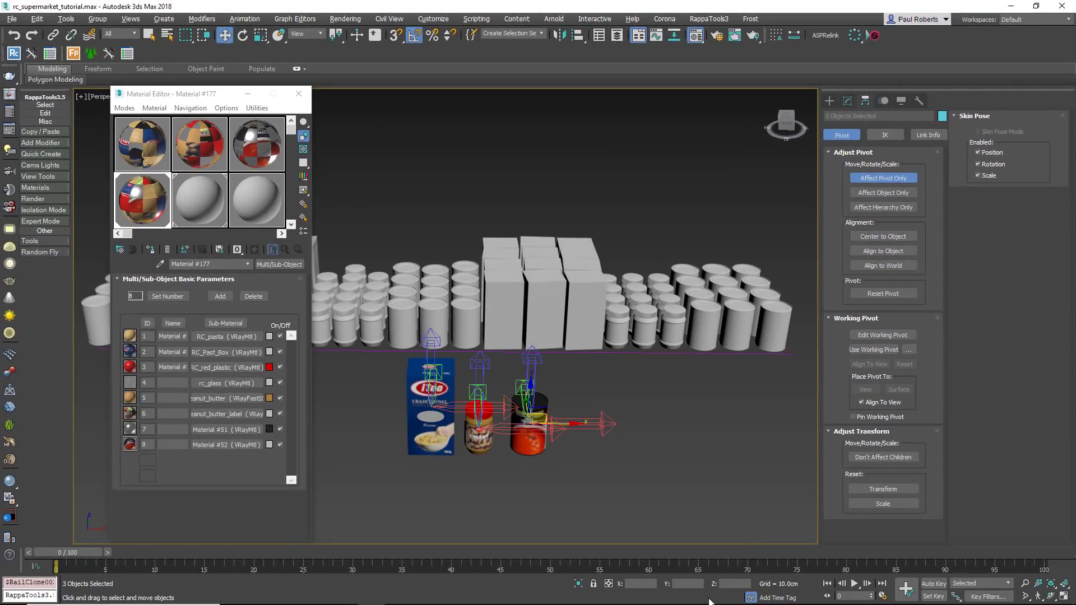
left_click(739, 585)
type("0")
key("Return")
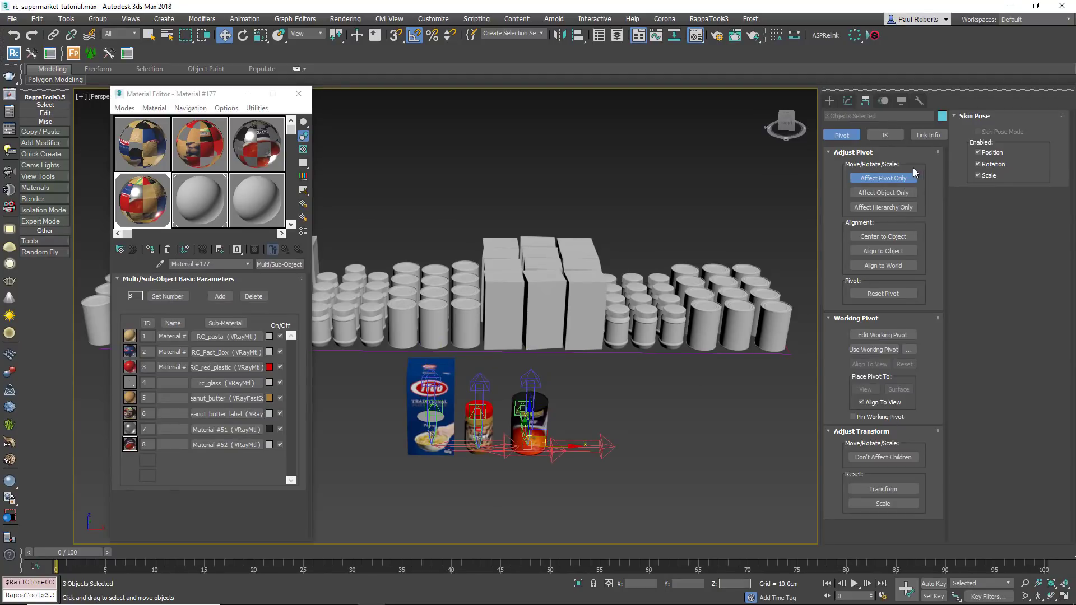
left_click(895, 178)
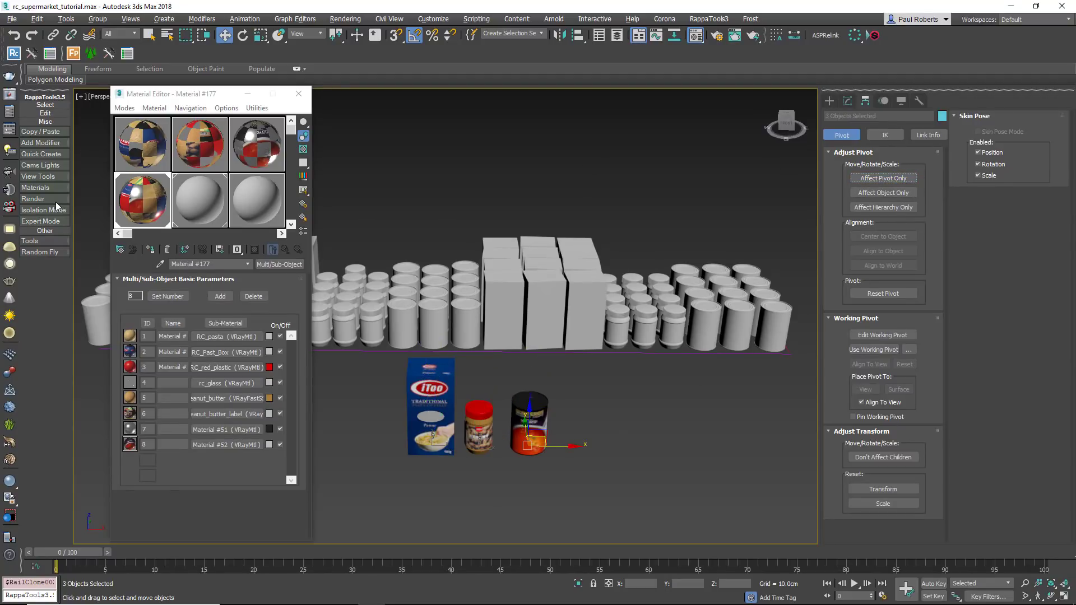
left_click(48, 115)
left_click(49, 136)
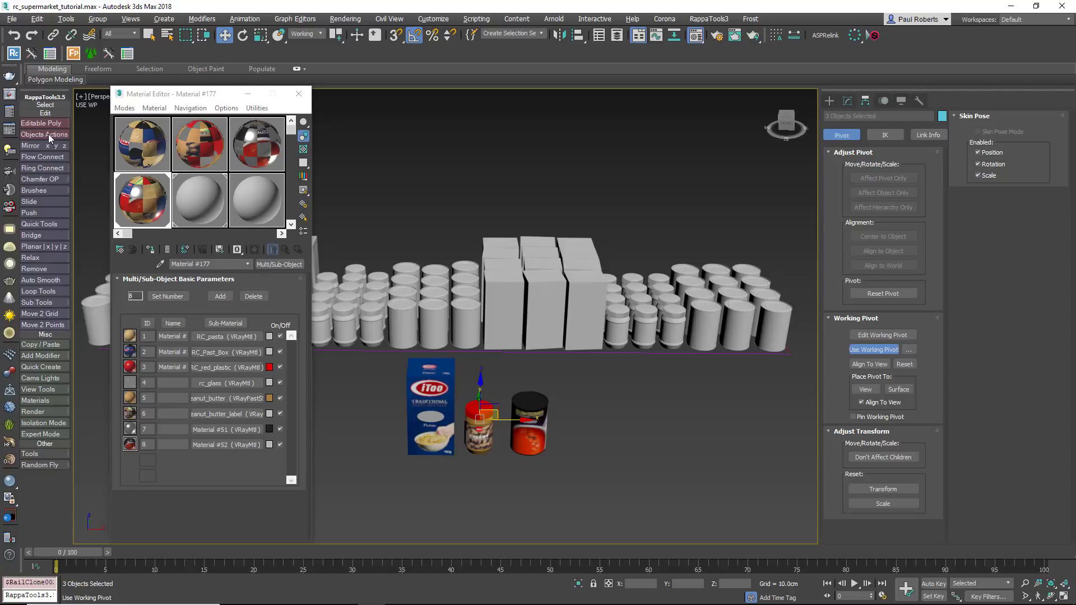
left_click(49, 136)
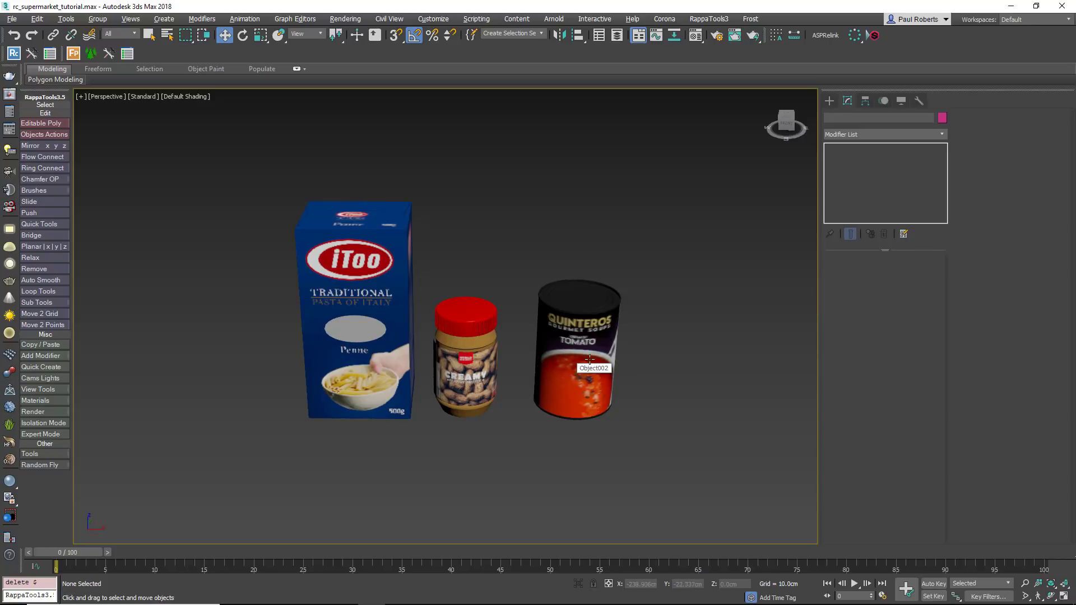
Step: Draw a short two-point Line spline running back into the scene, on the soup can's side of the products
left_click(829, 101)
left_click(841, 117)
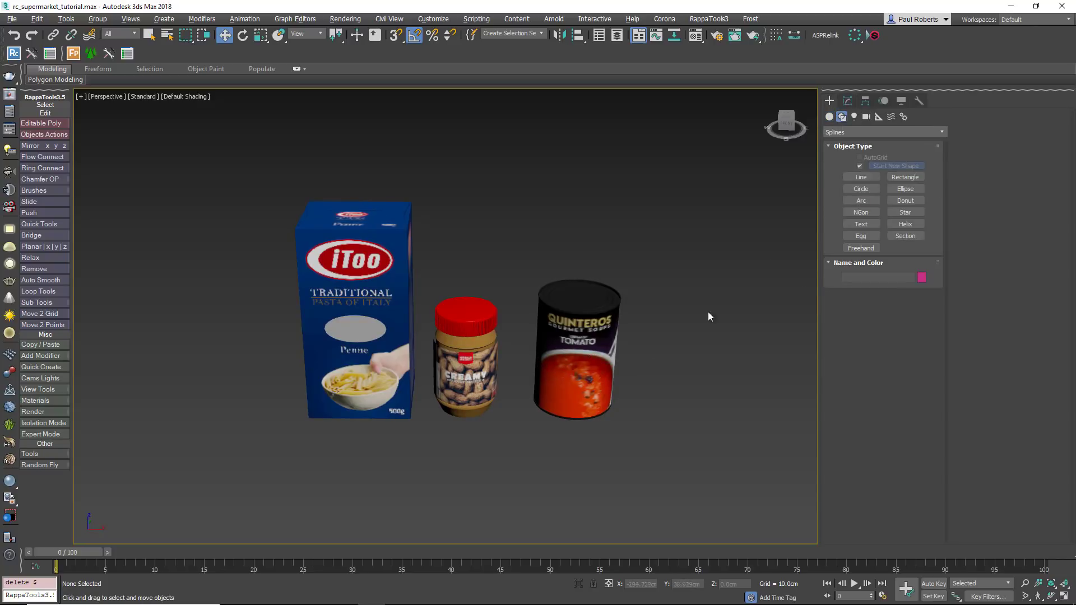
scroll(614, 374, "down", 5)
middle_click_drag(614, 375, 499, 418)
scroll(552, 387, "down", 3)
scroll(499, 419, "down", 5)
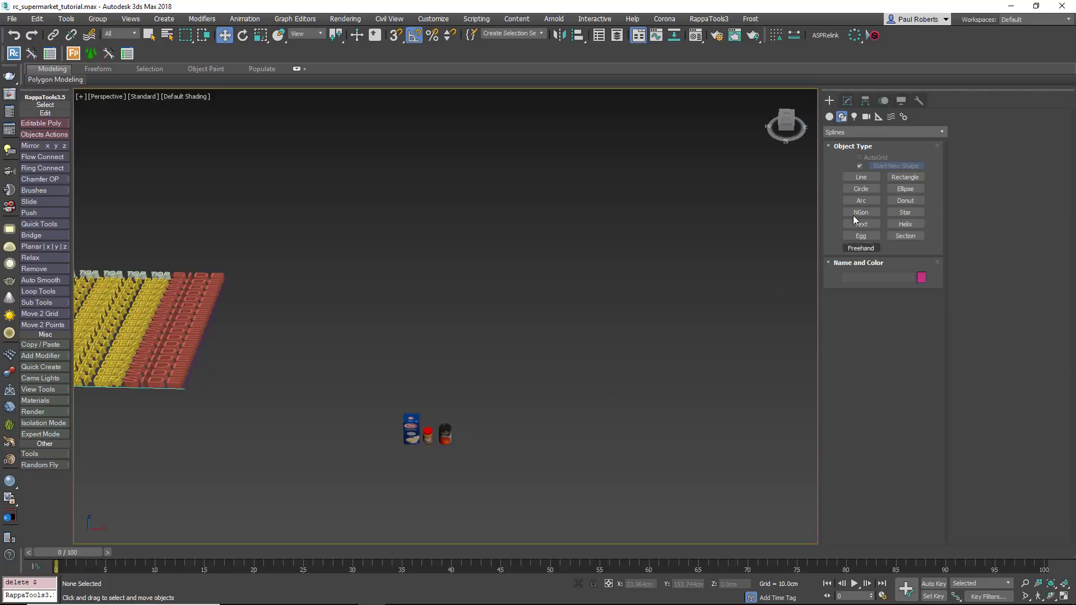
left_click(861, 178)
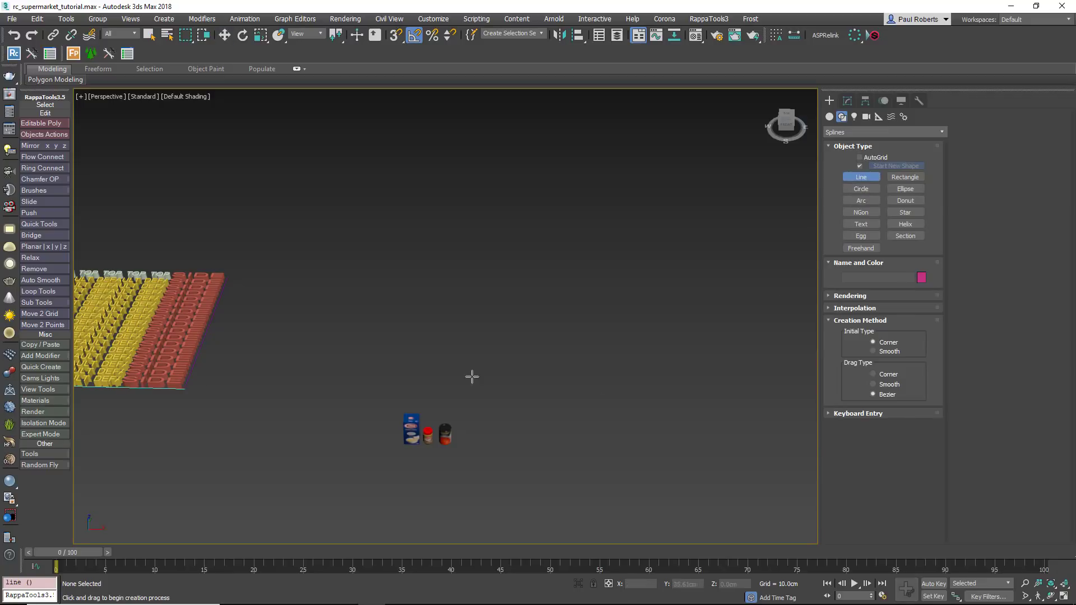
left_click(612, 397)
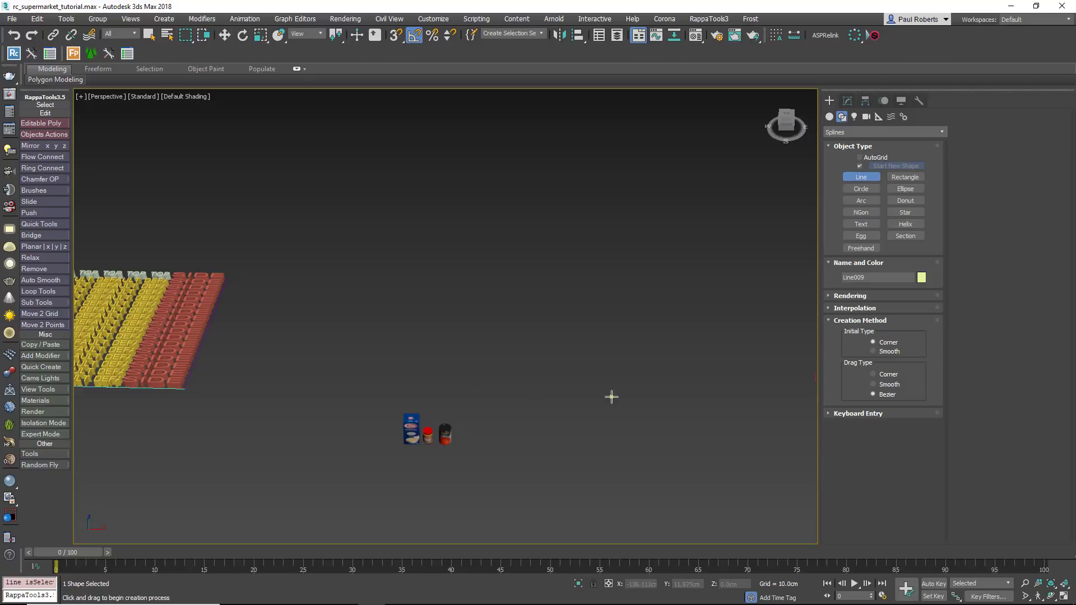
left_click(604, 348)
right_click(597, 411)
Step: Draw a second, much longer two-point Line beside the short one, also running back into the scene
left_click(600, 399)
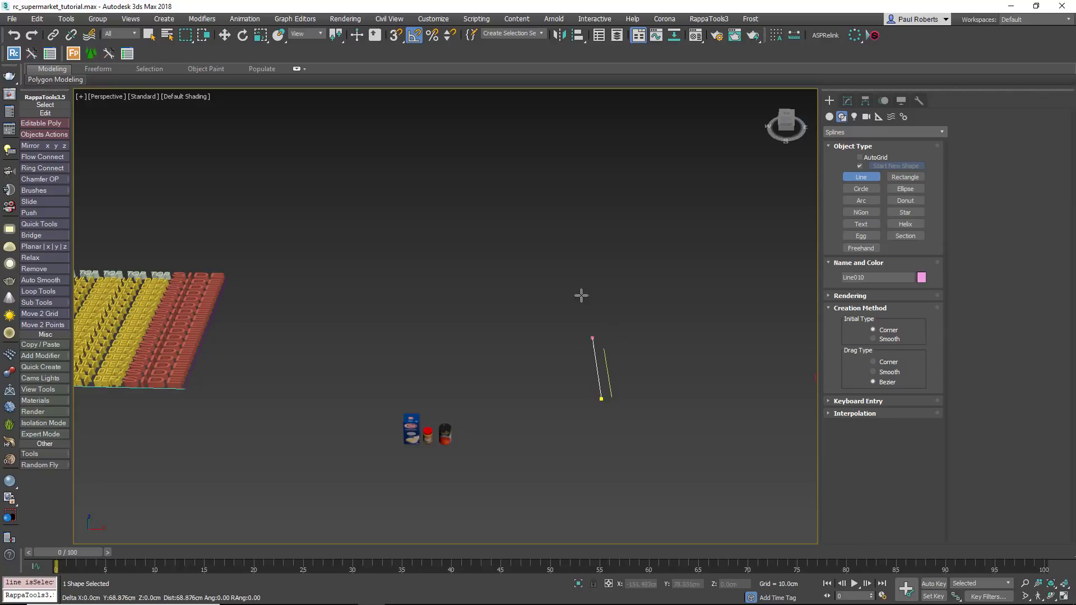
left_click(574, 214)
right_click(632, 224)
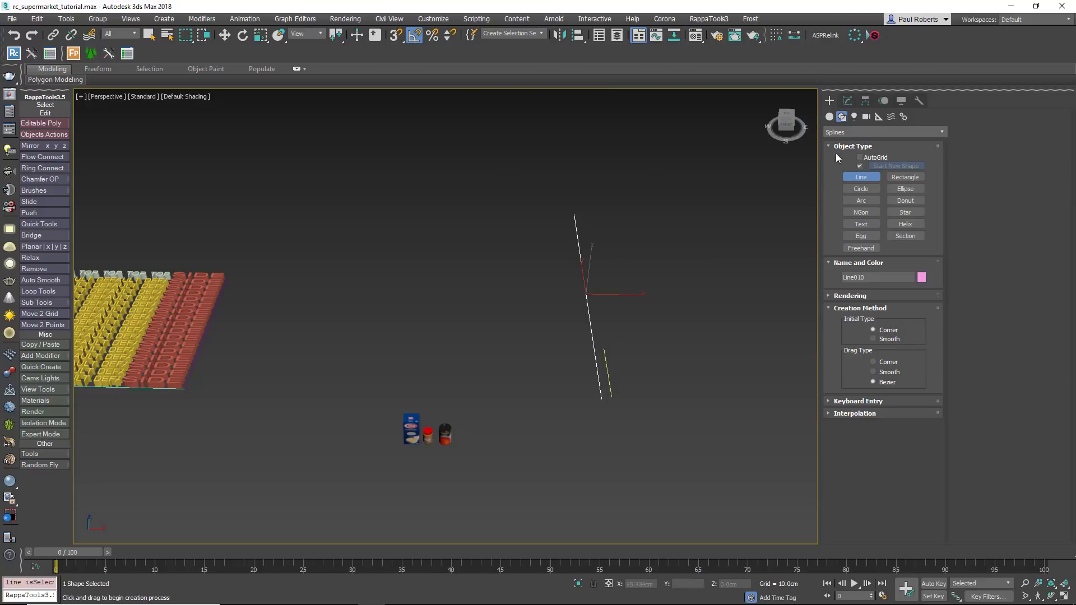
Step: Rotate the long line 90° about Z and move its end to meet the short line's front end
left_click(848, 101)
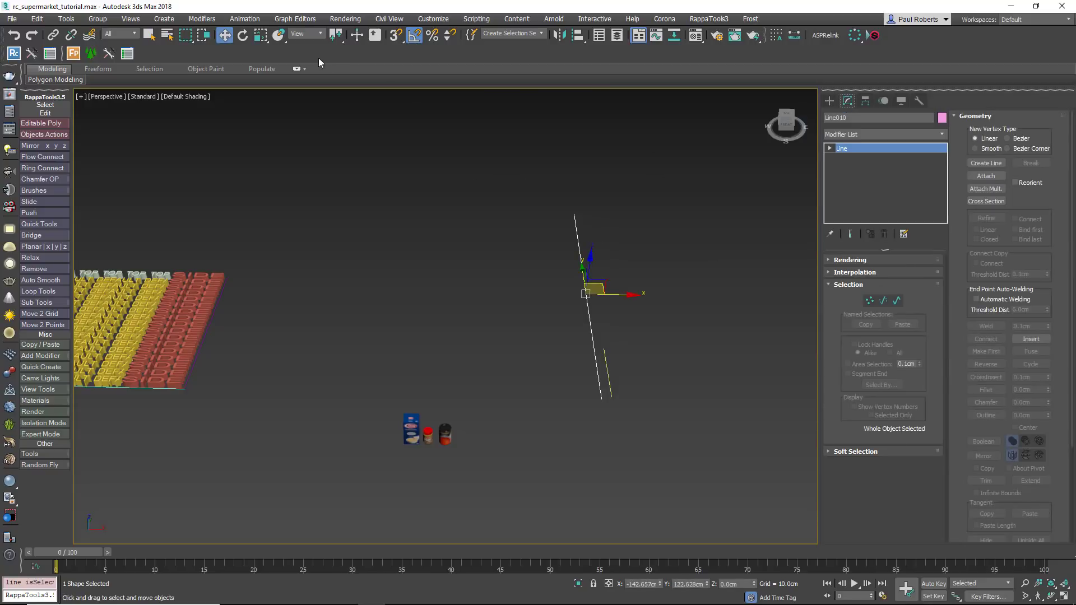
left_click(242, 35)
left_click_drag(569, 315, 451, 382)
key("w")
Step: Place a RailClone Pro object on the ground beside the soup can and show its parameters
left_click(829, 100)
key("e")
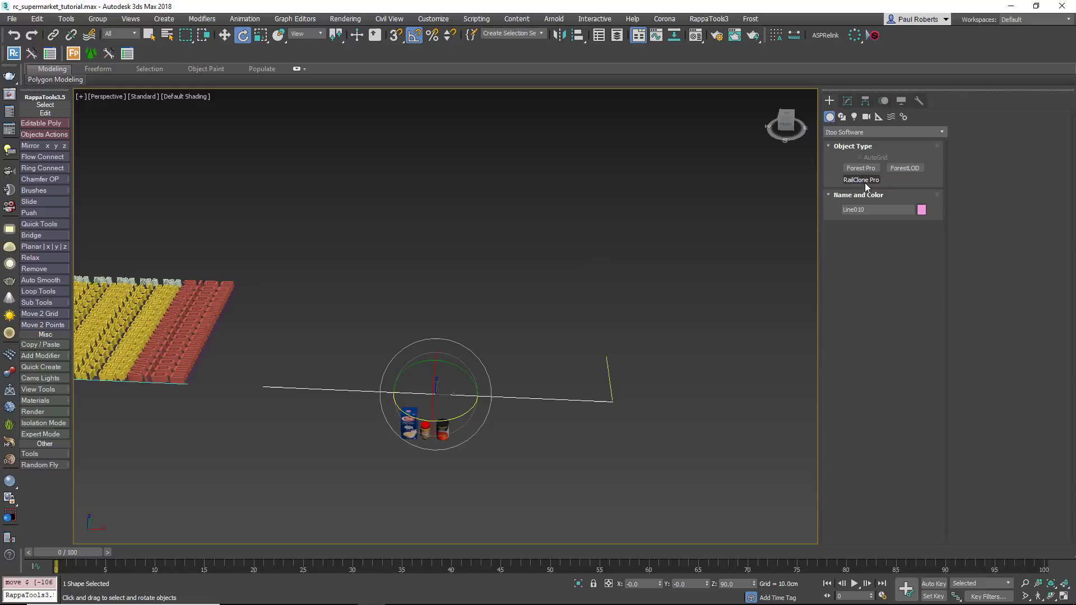
left_click(865, 180)
left_click(575, 435)
left_click(847, 100)
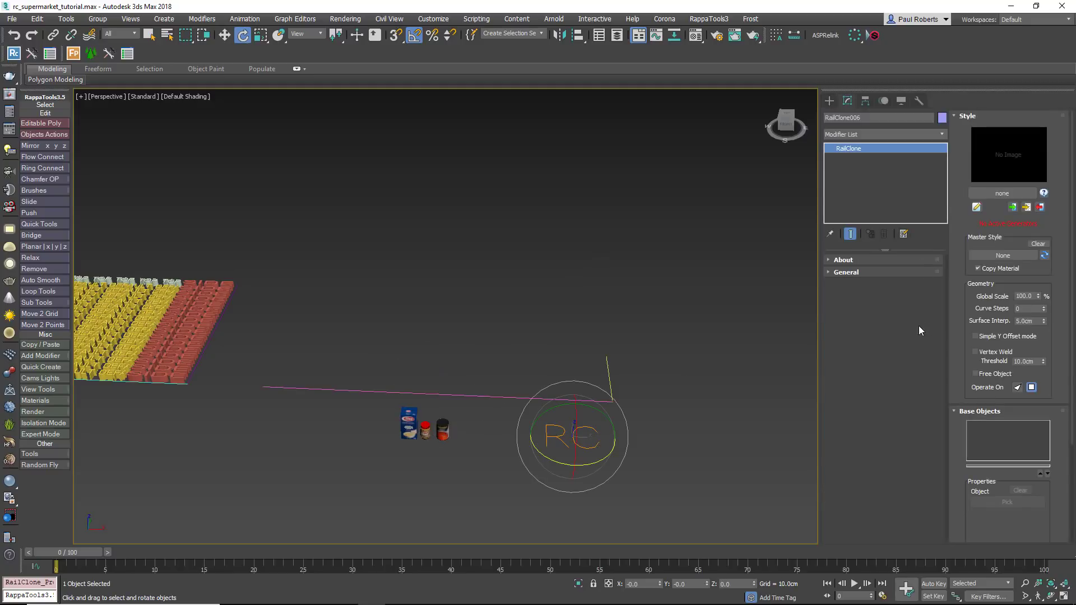
Step: In the RailClone Style Editor, add an Array 2S generator with Spline nodes wired to its X Spline and Y Spline inputs
left_click(977, 207)
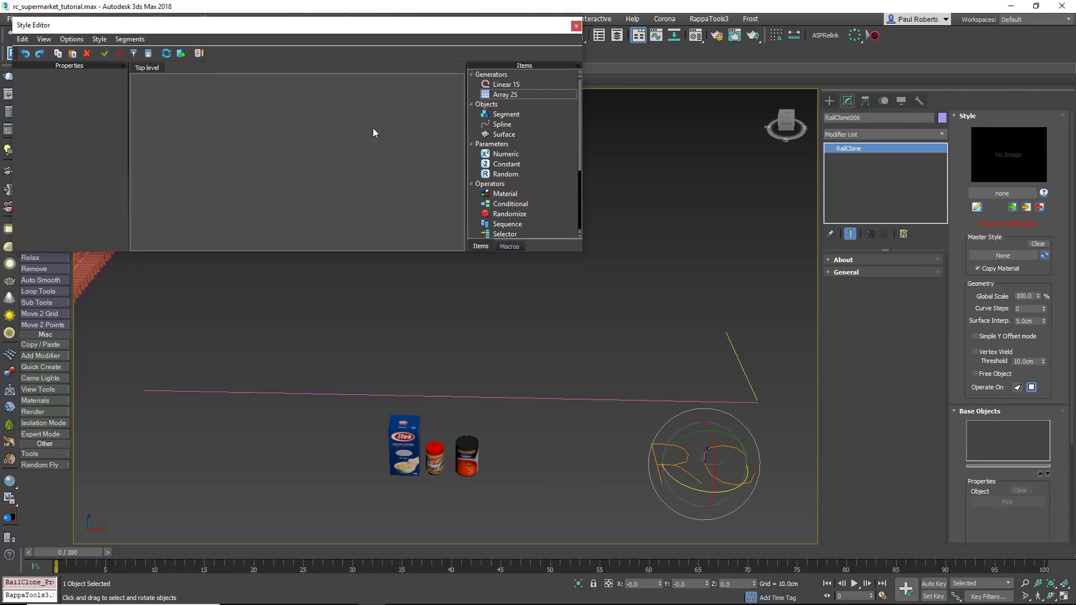
left_click_drag(373, 128, 388, 107)
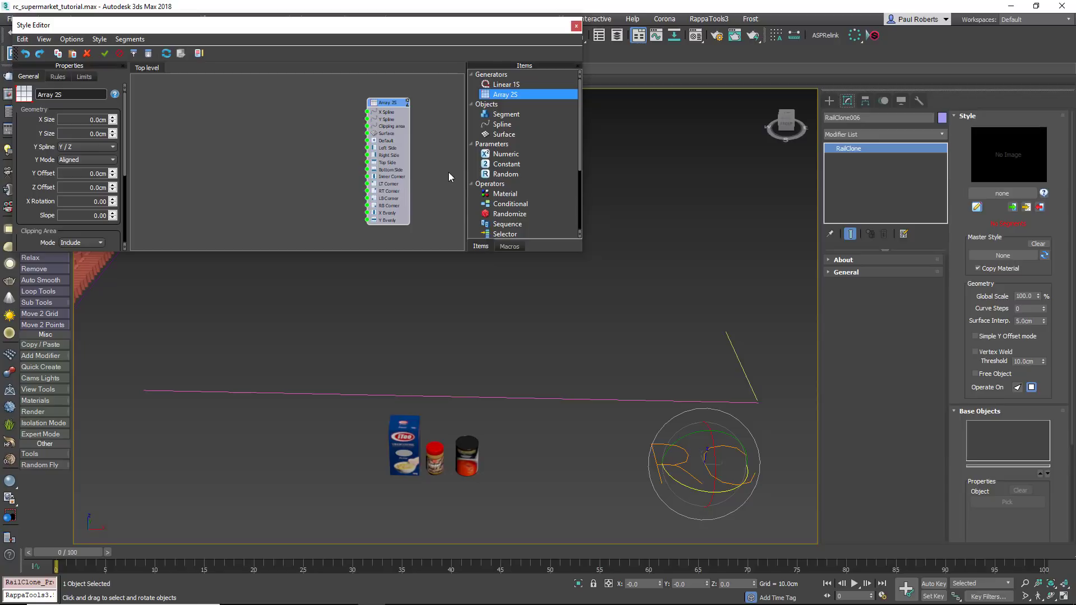
left_click_drag(502, 124, 367, 119)
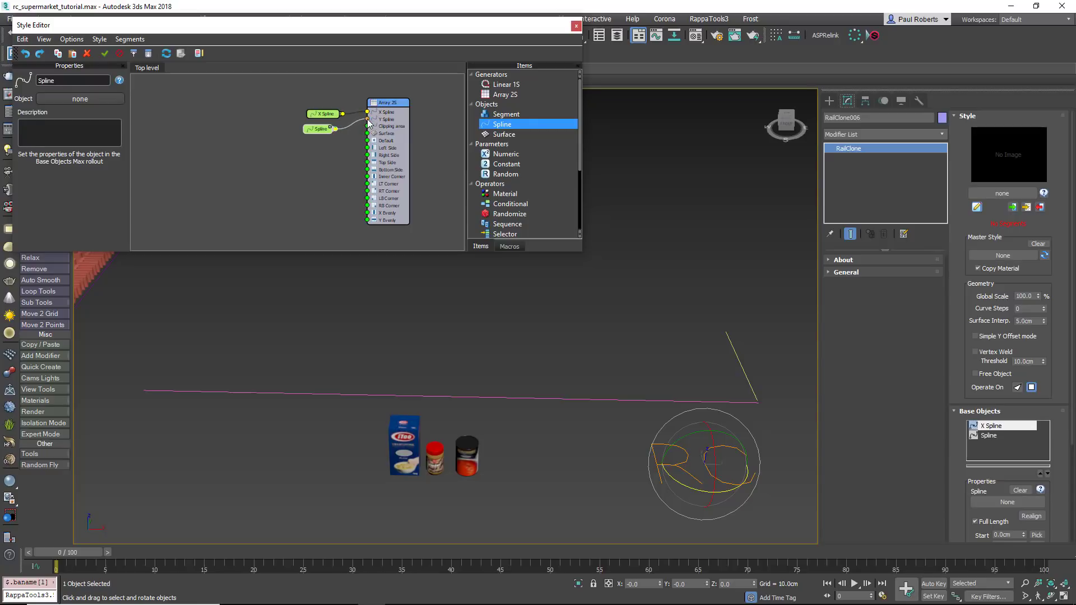
Step: Assign the short line to the X Spline node and the long line to the Y Spline node
left_click(323, 114)
left_click(80, 99)
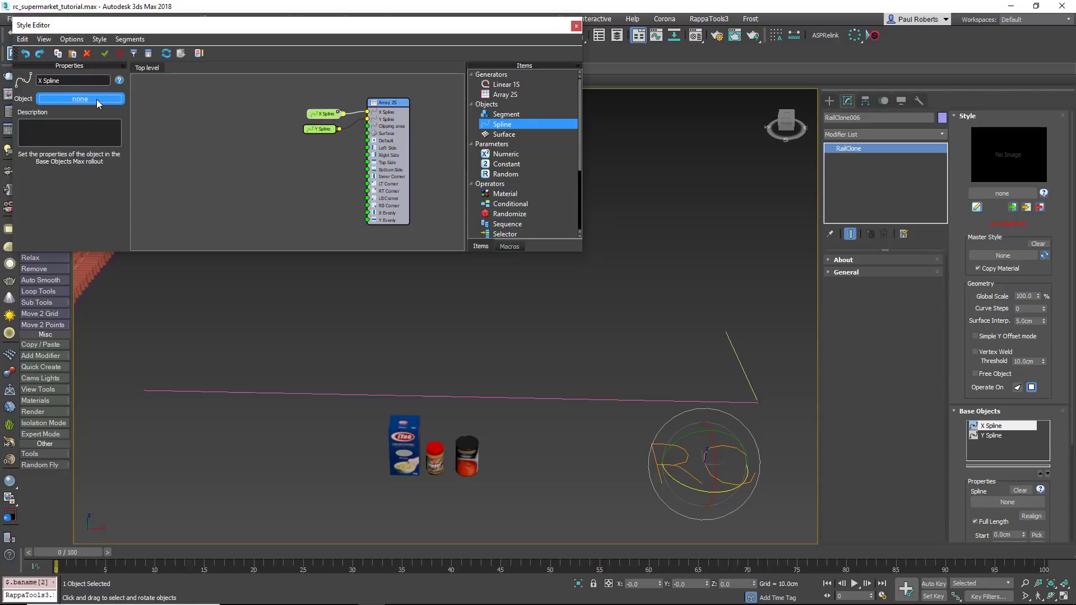
left_click(734, 356)
left_click(307, 130)
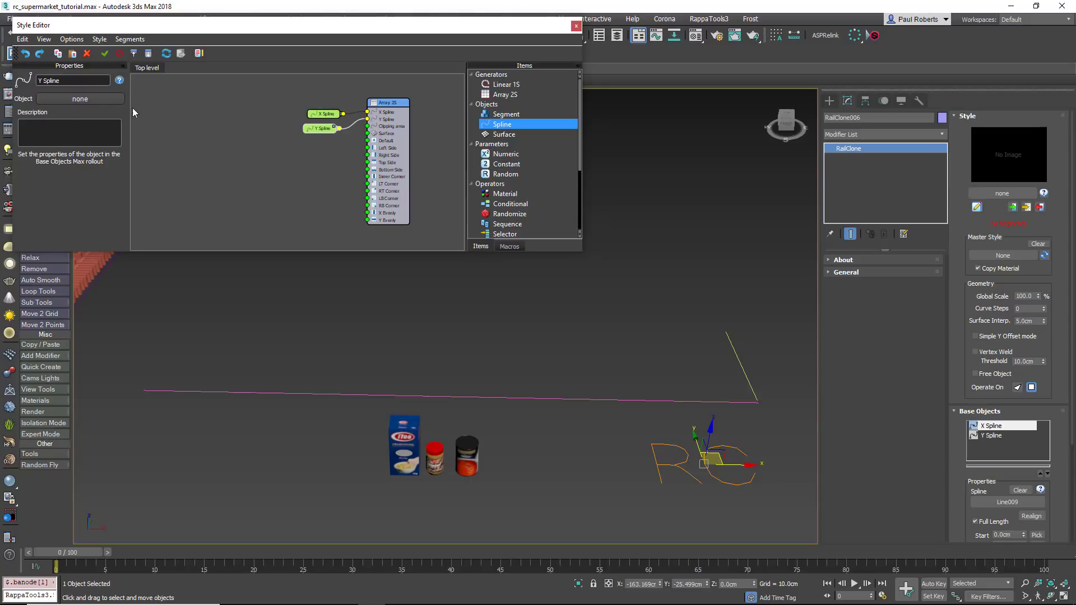
left_click(80, 99)
left_click(364, 395)
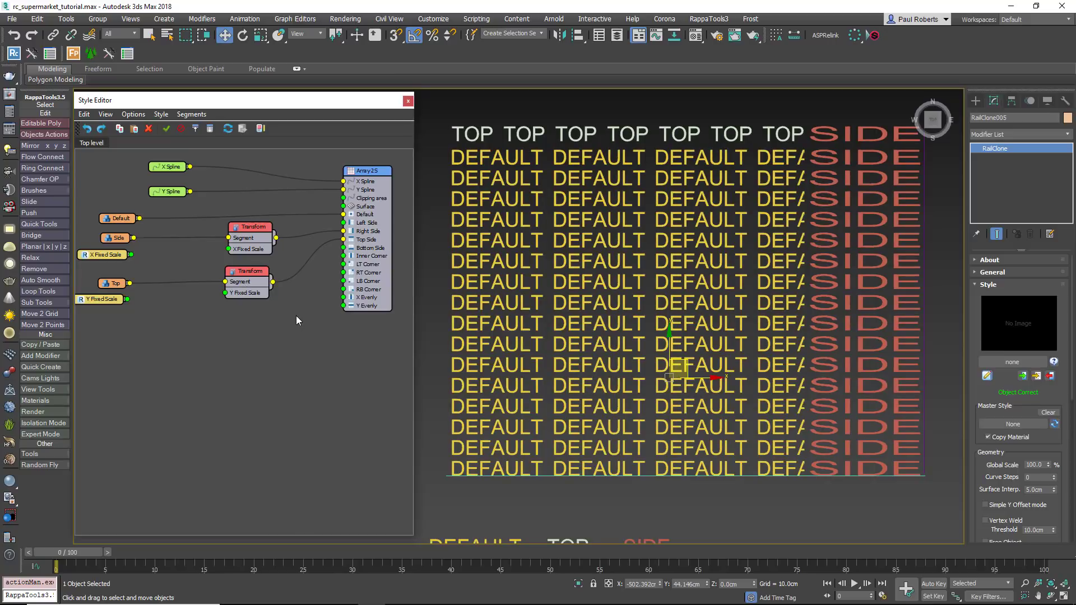
Step: In the text example, try Y Fixed Scale on the Top segment's Transform, disconnect it, and wire X Fixed Scale to the Side segment's Transform
left_click_drag(127, 299, 225, 293)
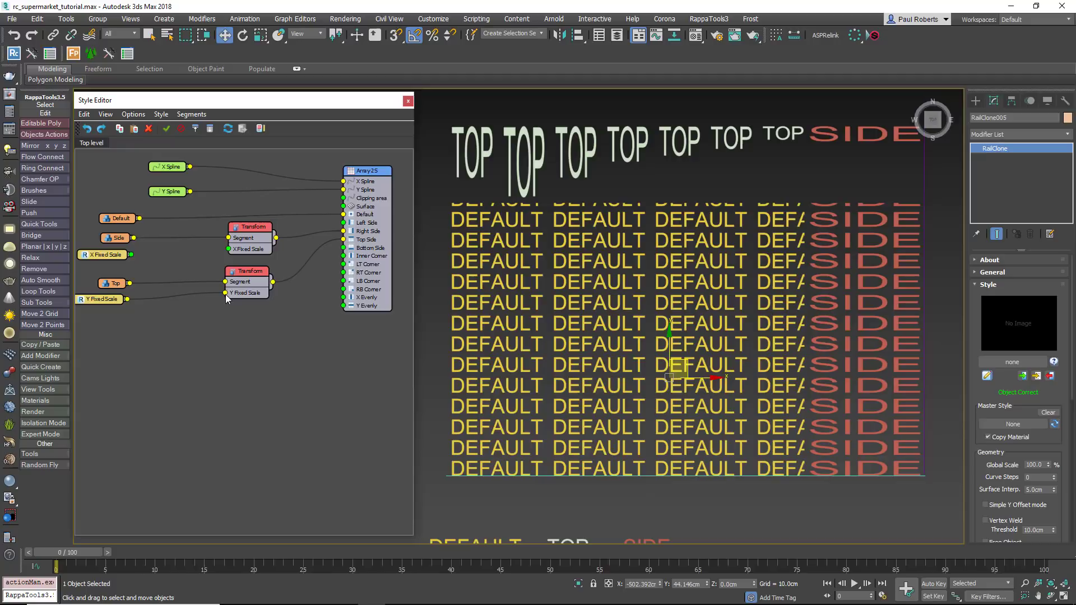
left_click_drag(225, 293, 203, 301)
left_click_drag(131, 255, 228, 249)
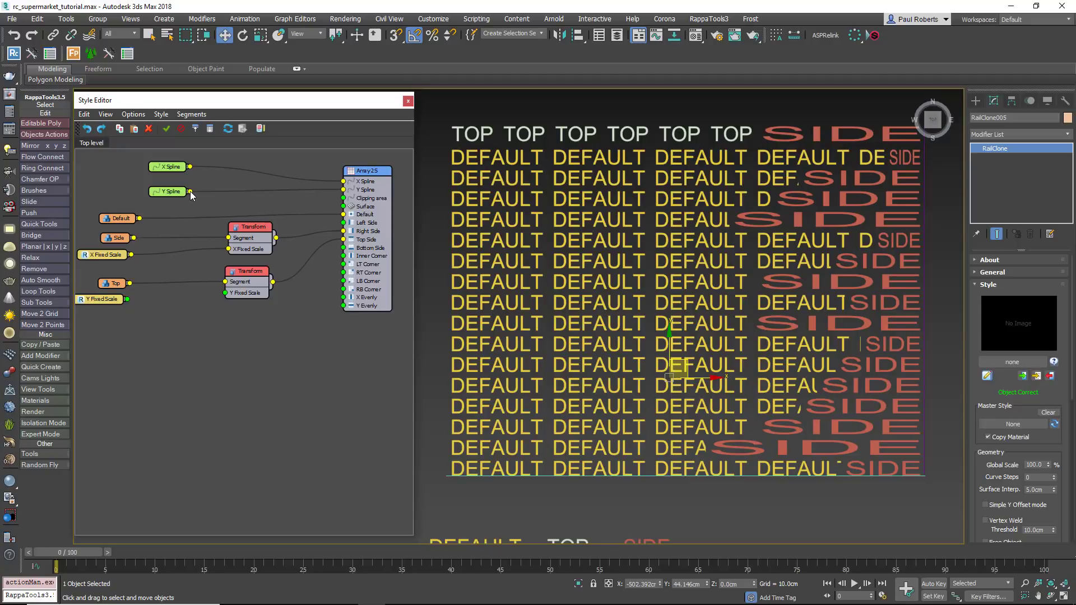
Step: Swap the two spline nodes of the text example between the Array 2S generator's X Spline and Y Spline inputs
left_click_drag(190, 190, 188, 187)
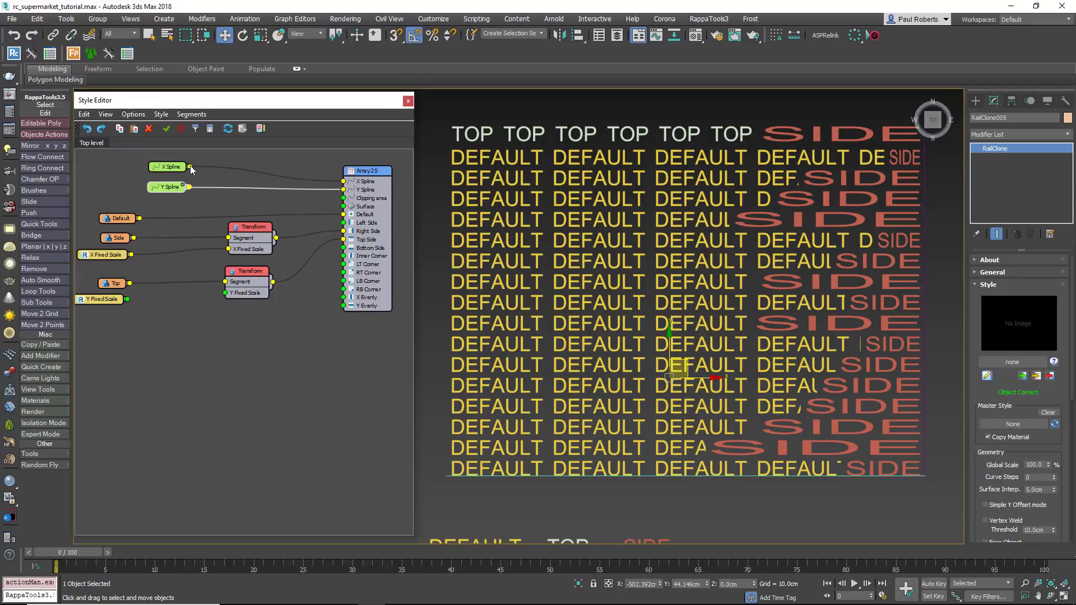
left_click_drag(190, 167, 343, 198)
left_click_drag(189, 187, 343, 181)
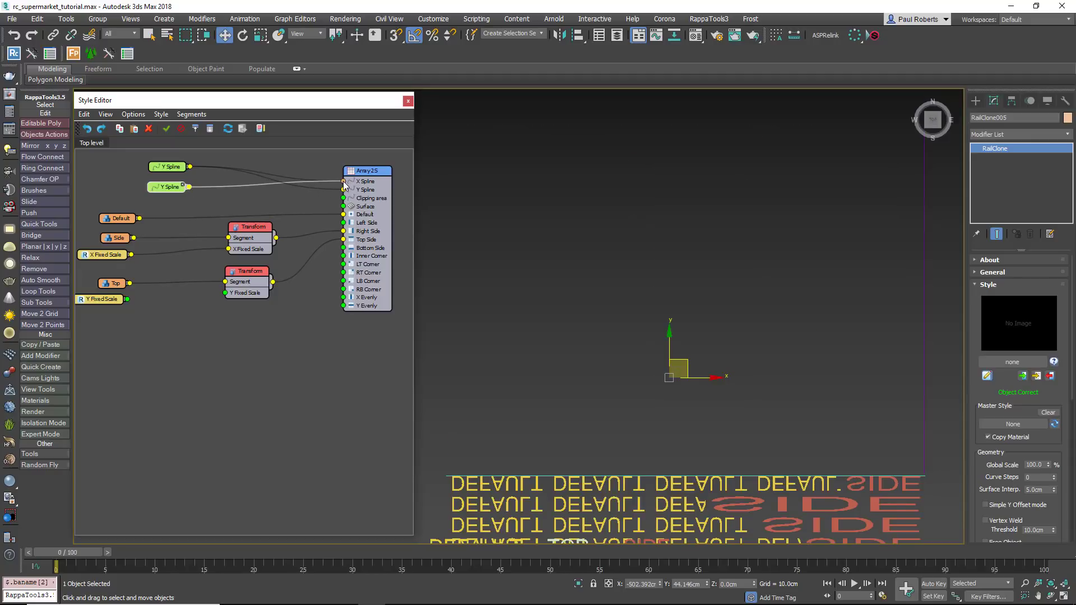
Step: Select the horizontal base line of the text example and apply Reverse Spline to it
left_click(583, 476)
right_click(583, 478)
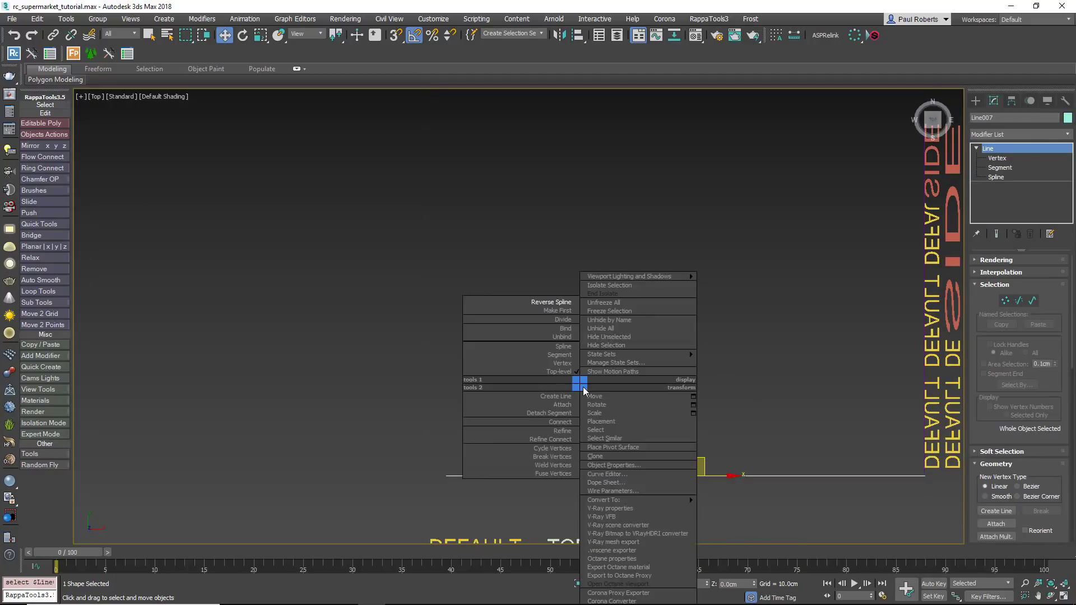
left_click(557, 303)
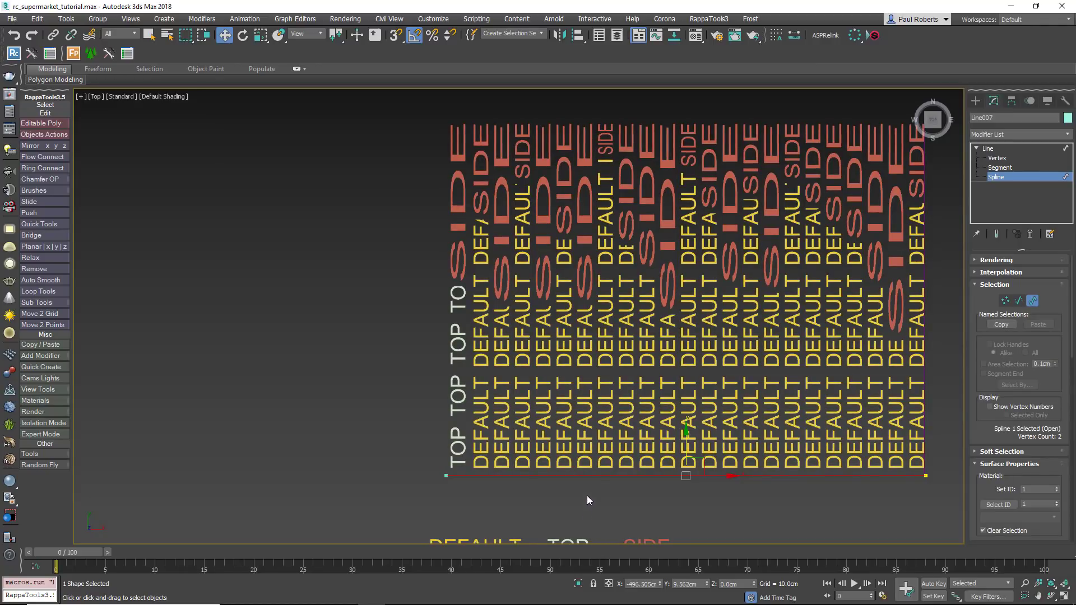
middle_click_drag(587, 495, 465, 487)
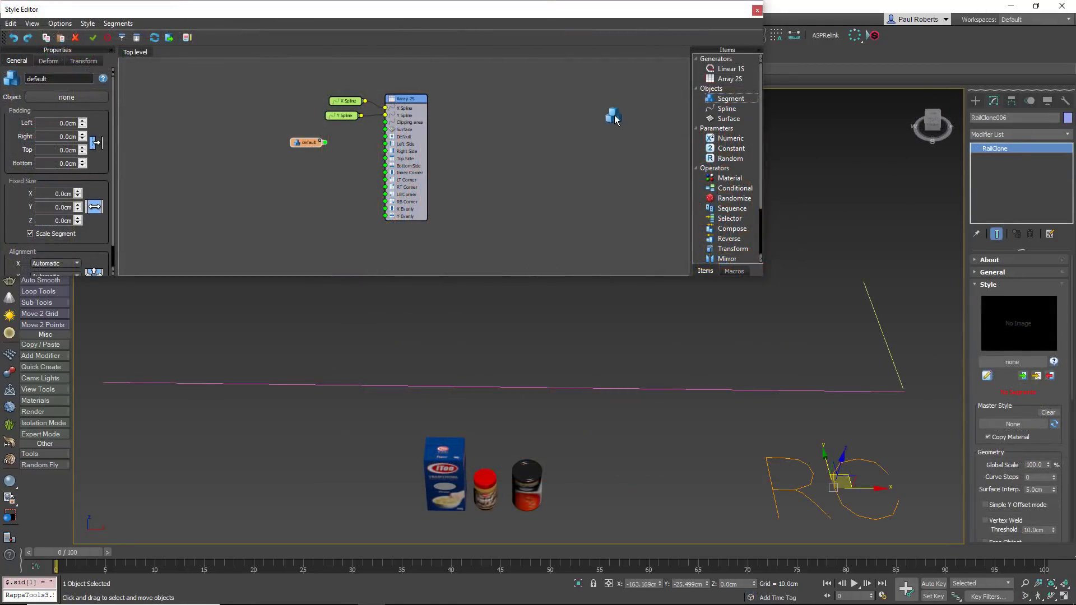
Step: Add two more Segment nodes to the product array's style and assign the pasta box to the first segment
left_click_drag(731, 98, 305, 158)
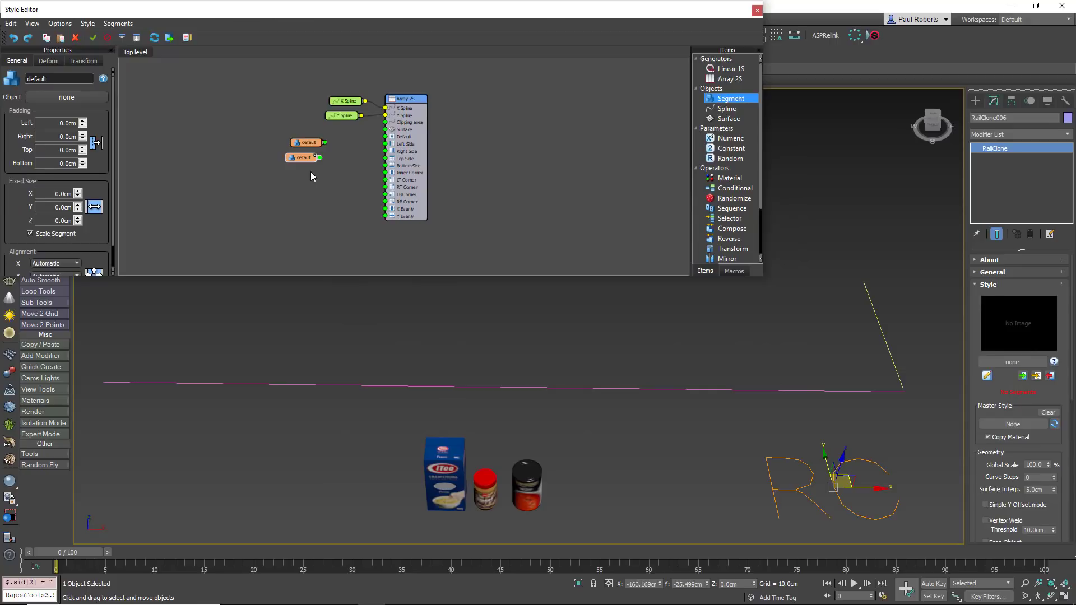
left_click_drag(734, 98, 312, 172)
left_click(304, 143)
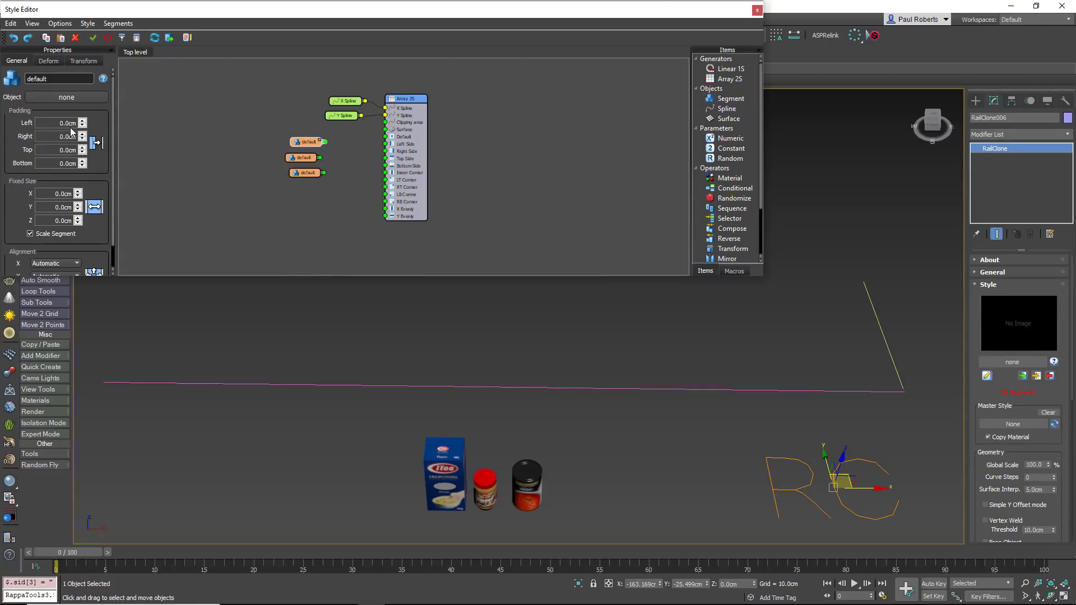
left_click(79, 101)
left_click(445, 474)
Step: Assign the peanut butter jar to the second segment and the black-lidded can to the third segment
left_click(302, 159)
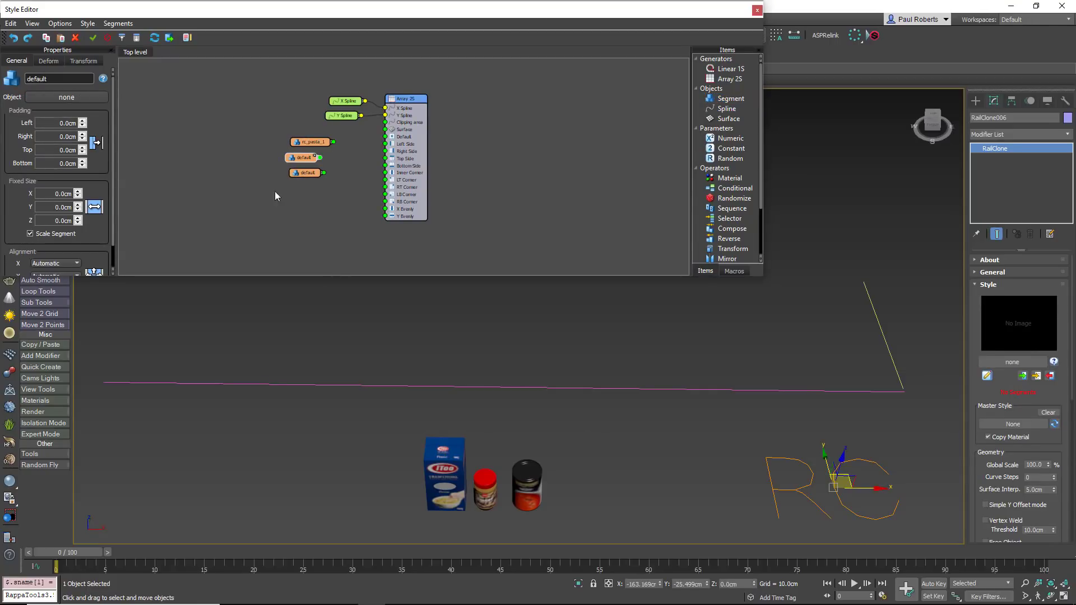
left_click(78, 99)
left_click(483, 476)
left_click(298, 172)
left_click(80, 101)
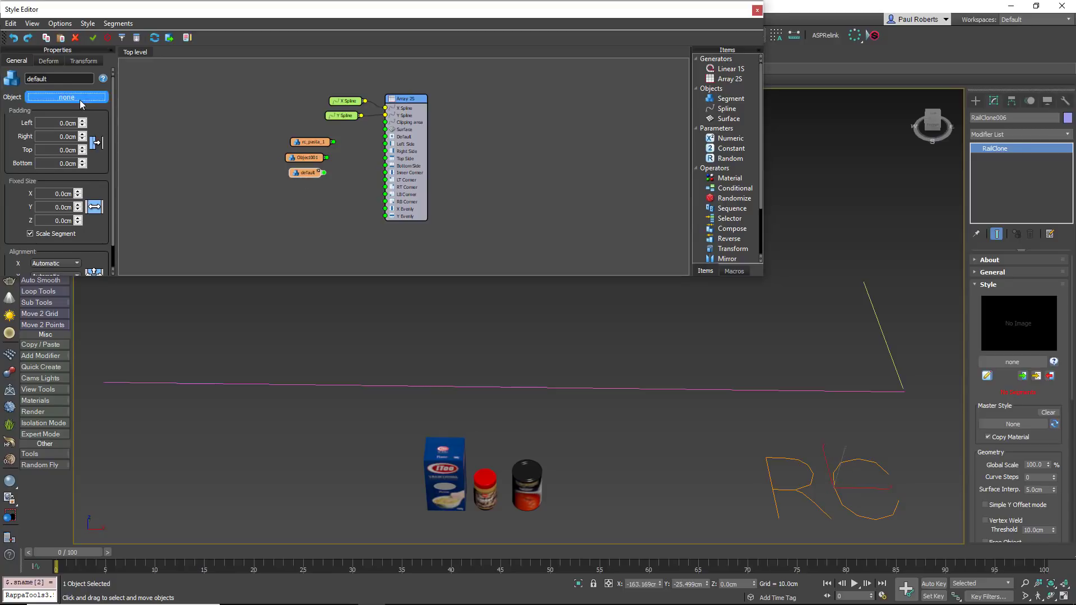
left_click(527, 486)
Step: Disable Bend and Slice in the deform settings of all three product segments
left_click(311, 141)
left_click(48, 60)
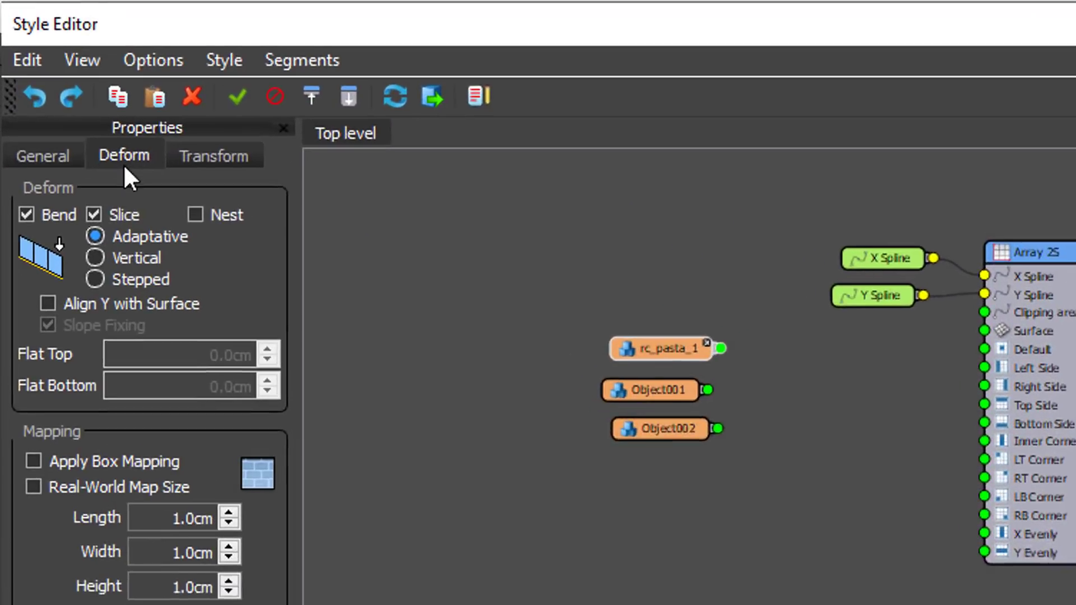
left_click(112, 215)
left_click(25, 215)
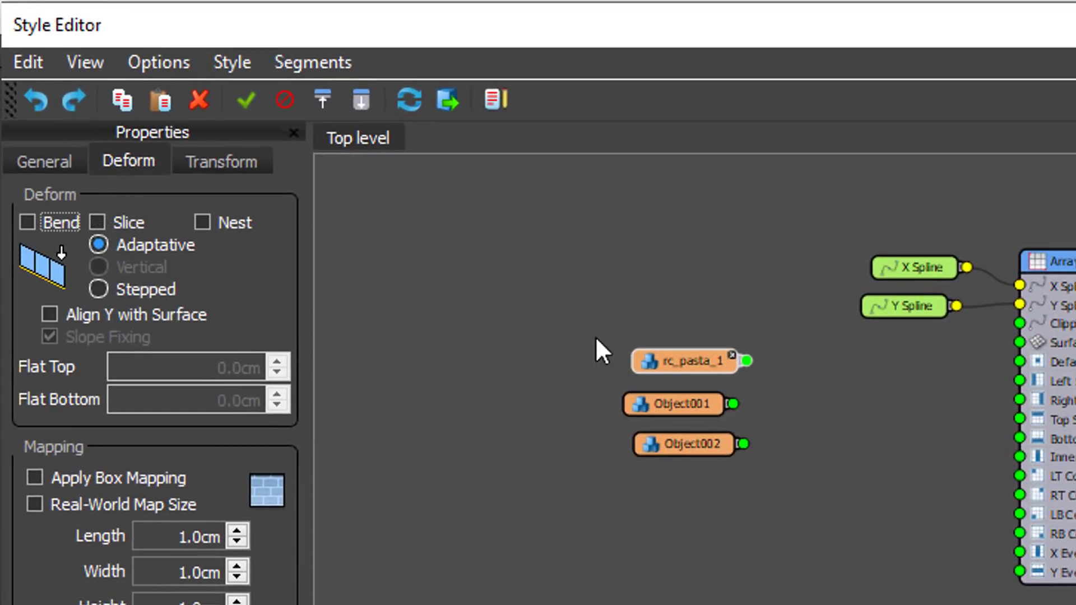
left_click(647, 403)
left_click(129, 160)
left_click(99, 223)
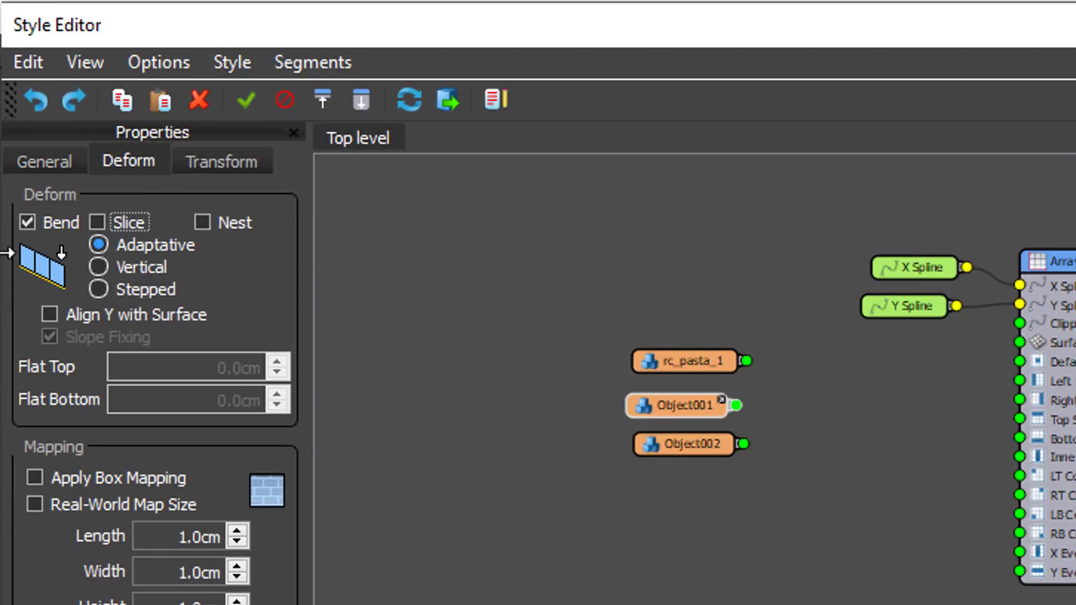
left_click(26, 223)
left_click(651, 443)
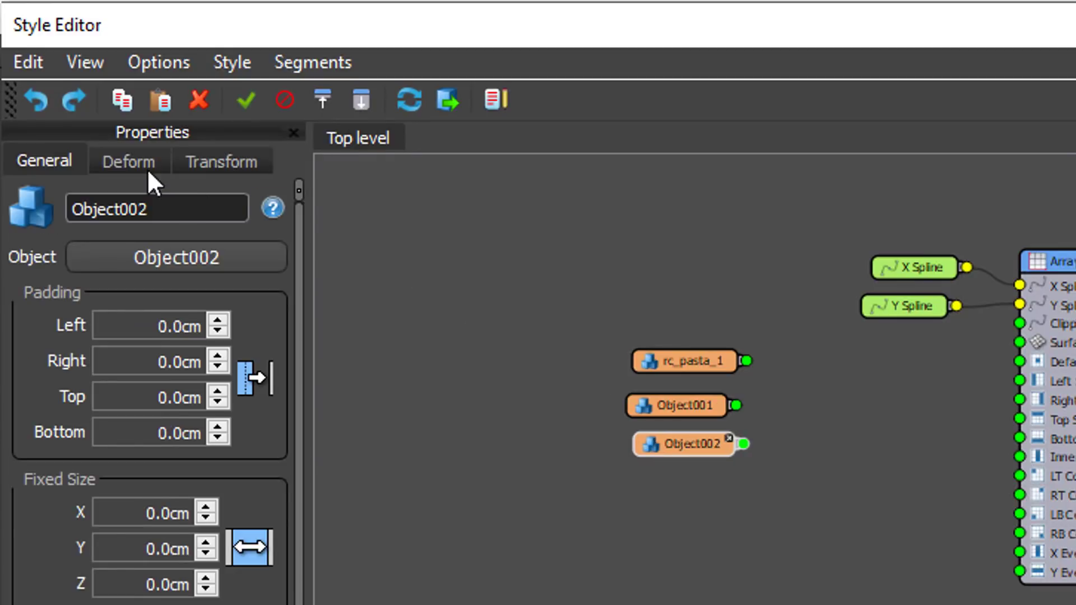
left_click(129, 162)
left_click(113, 219)
left_click(25, 221)
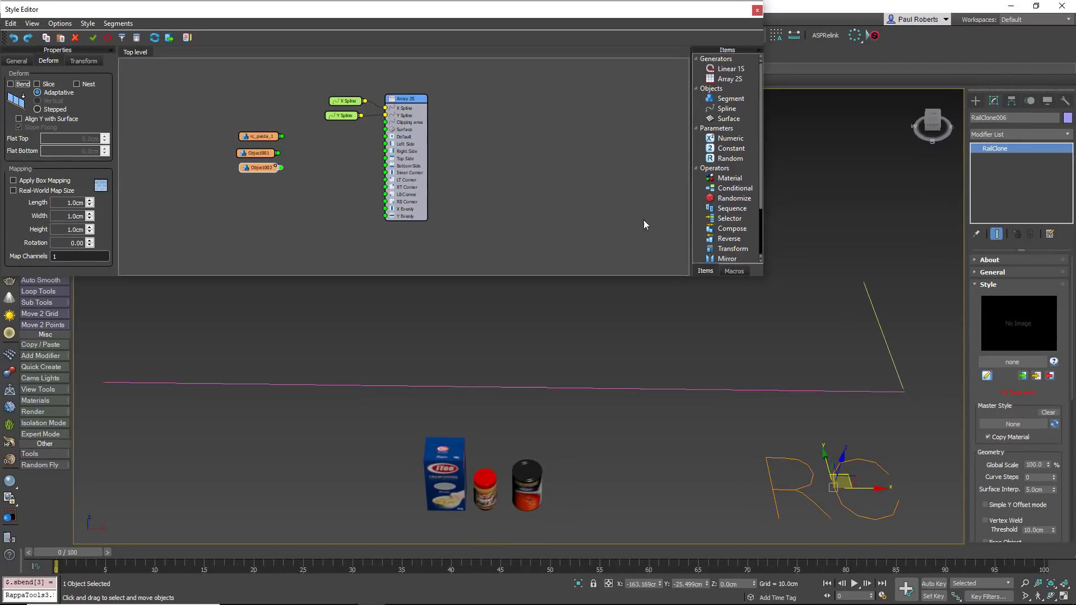
Step: Add a Sequence operator between the three segments and the generator's Default input, with Increment At set to Y
left_click_drag(729, 209, 431, 103)
left_click_drag(319, 152, 331, 138)
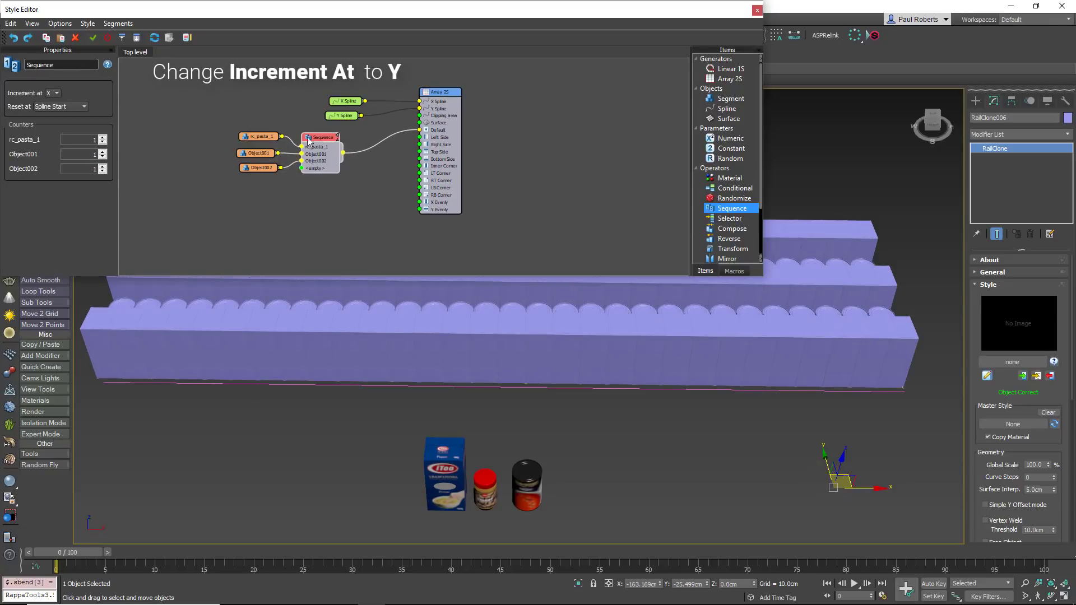
left_click(50, 110)
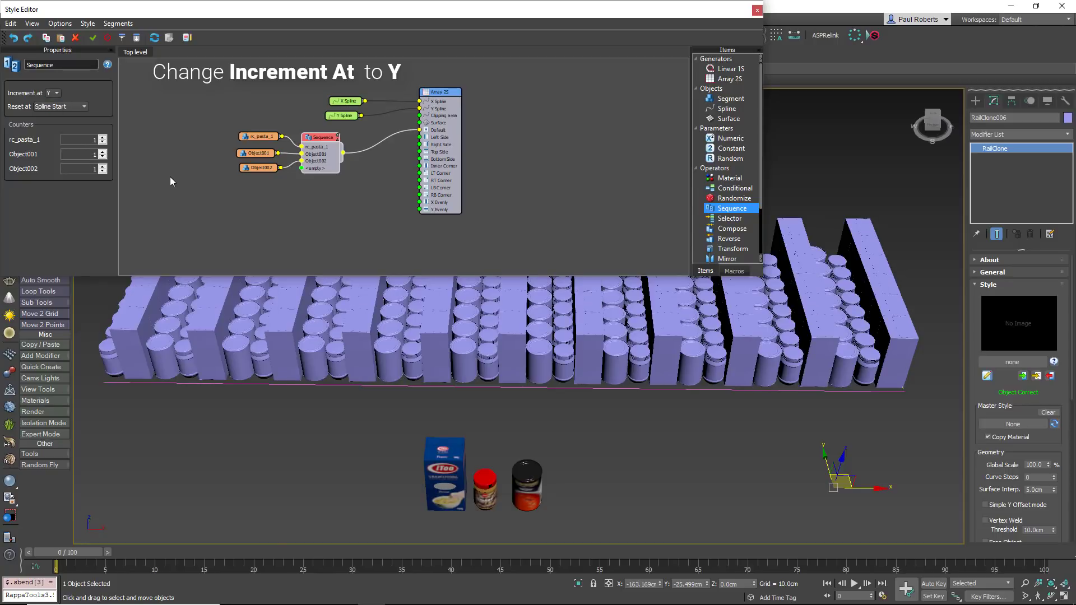
Step: Set the Sequence counters of rc_pasta_1, Object001 and Object002 to 3 each
double_click(90, 140)
type("3")
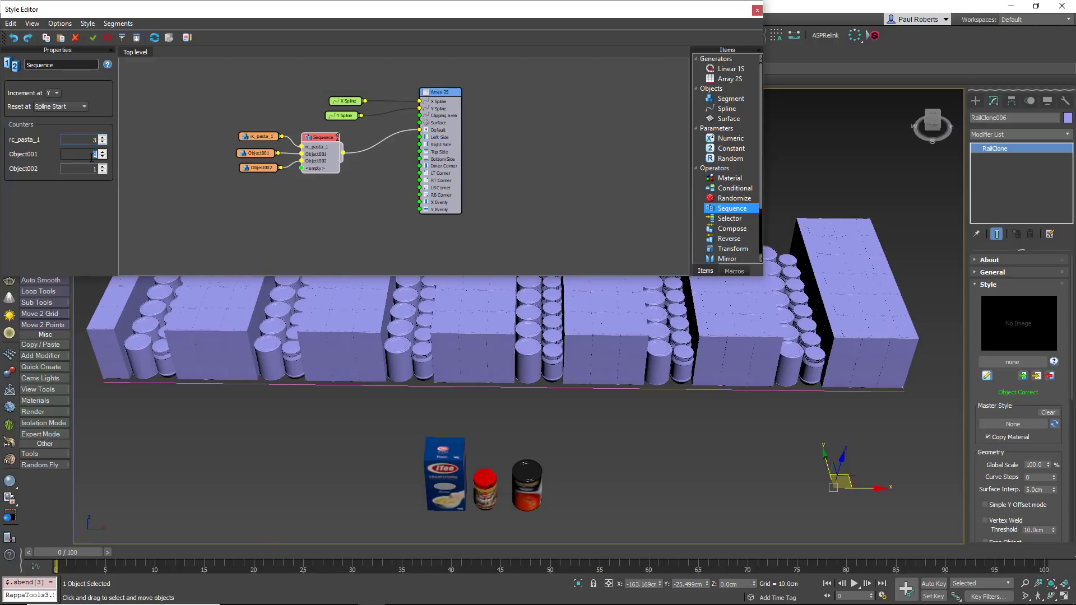
double_click(90, 154)
type("3")
double_click(90, 168)
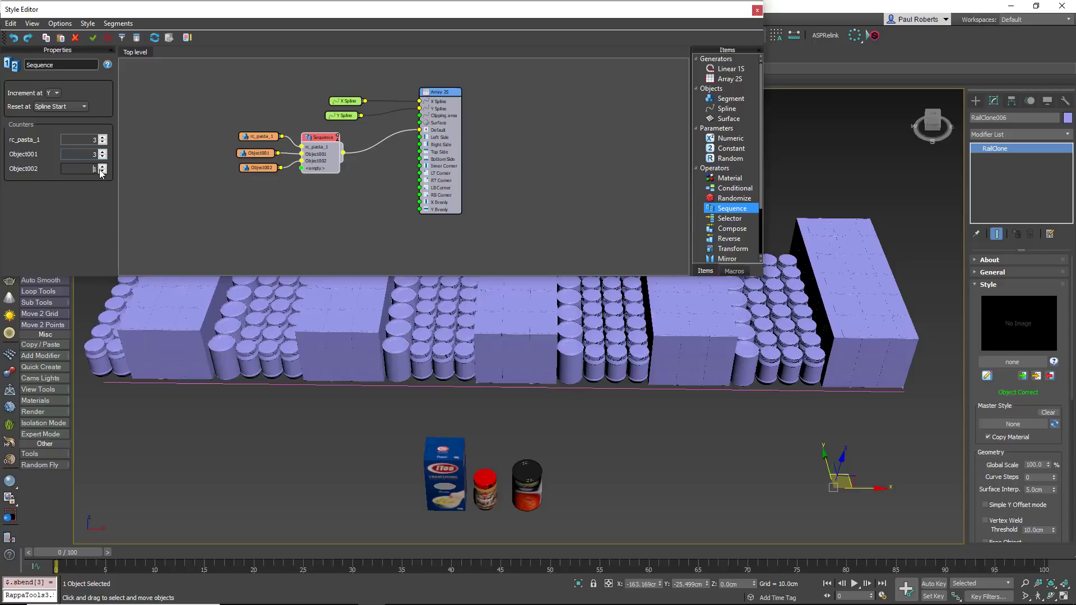
type("3")
Step: Apply the products' material from the Material Editor to the RailClone object
middle_click_drag(112, 314, 116, 310)
key("m")
left_click_drag(60, 213, 274, 317)
left_click(213, 100)
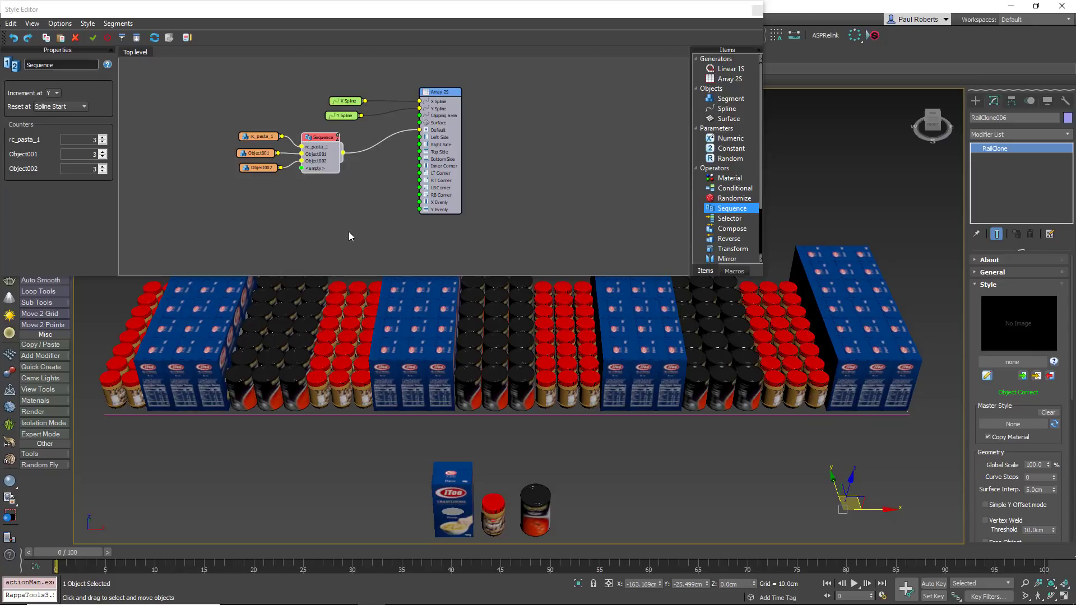
Step: Insert a Transform operator between the Sequence node and the generator's Default input
left_click_drag(340, 224, 270, 134)
mouse_move(733, 248)
left_mouse_down()
mouse_move(365, 174)
mouse_move(377, 173)
mouse_move(309, 149)
left_mouse_up()
mouse_move(308, 149)
left_mouse_down()
mouse_move(338, 176)
mouse_move(343, 151)
left_mouse_up()
Step: Enable random rotation on the Transform after the Sequence, with a Z range from -80 to -100
left_click(55, 61)
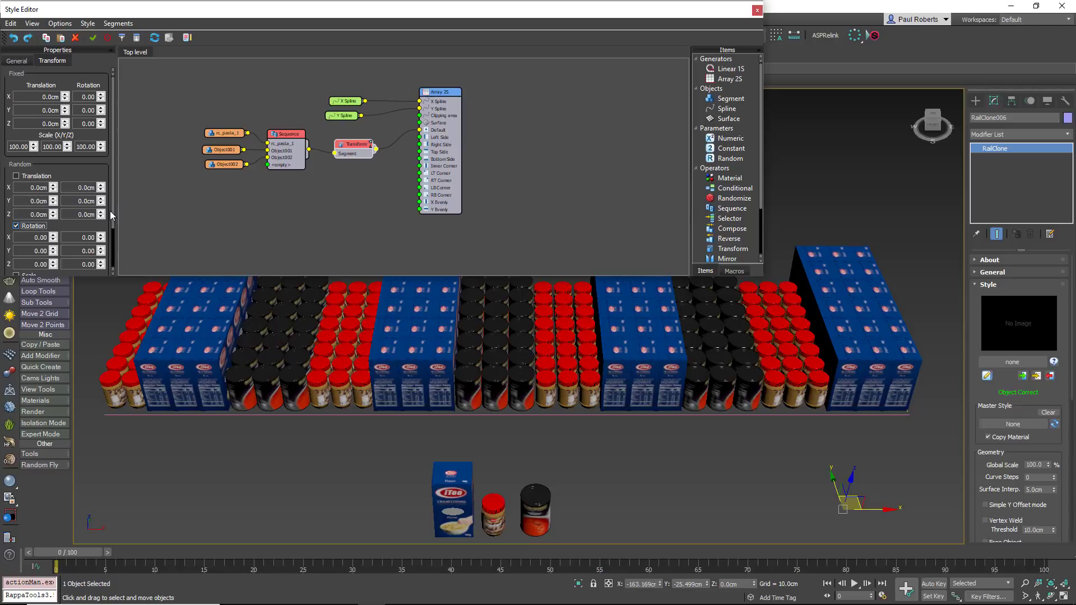
left_click_drag(113, 210, 114, 242)
left_click_drag(28, 223, 135, 224)
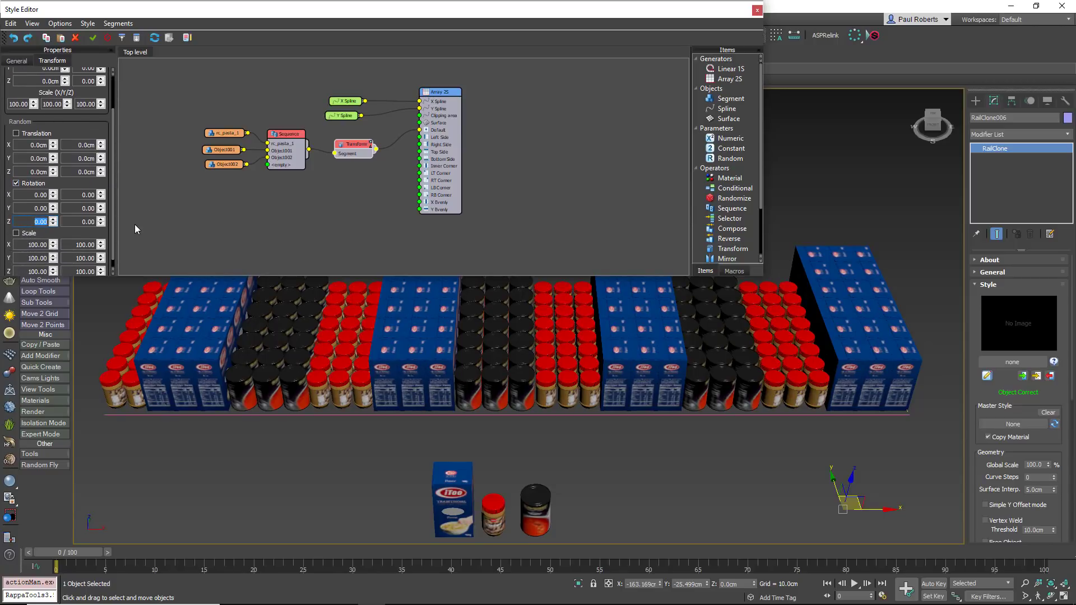
type("-80")
key("Tab")
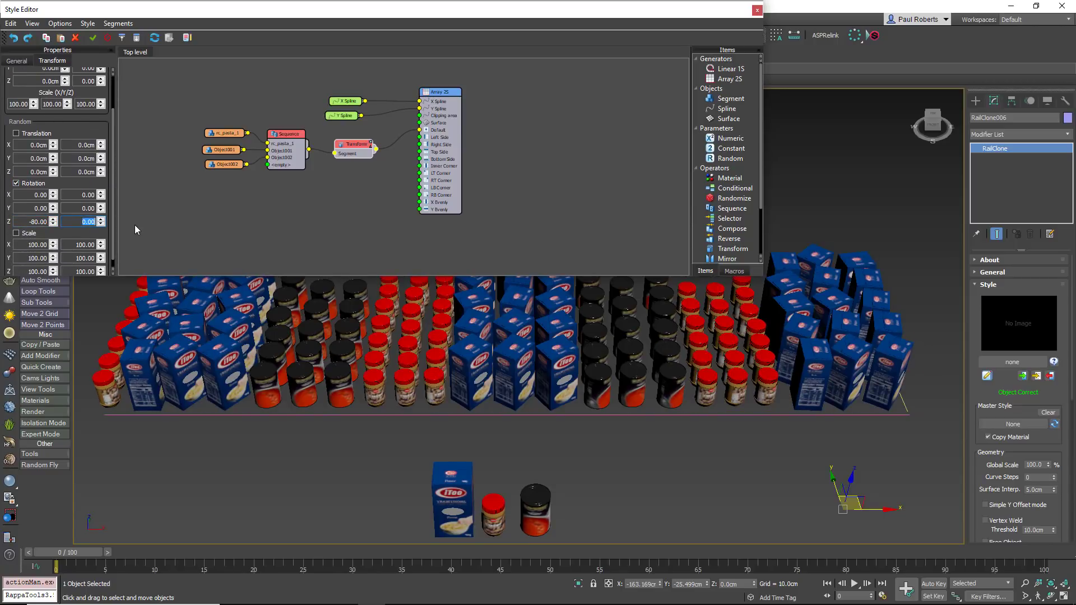
type("1")
type("100")
key("Return")
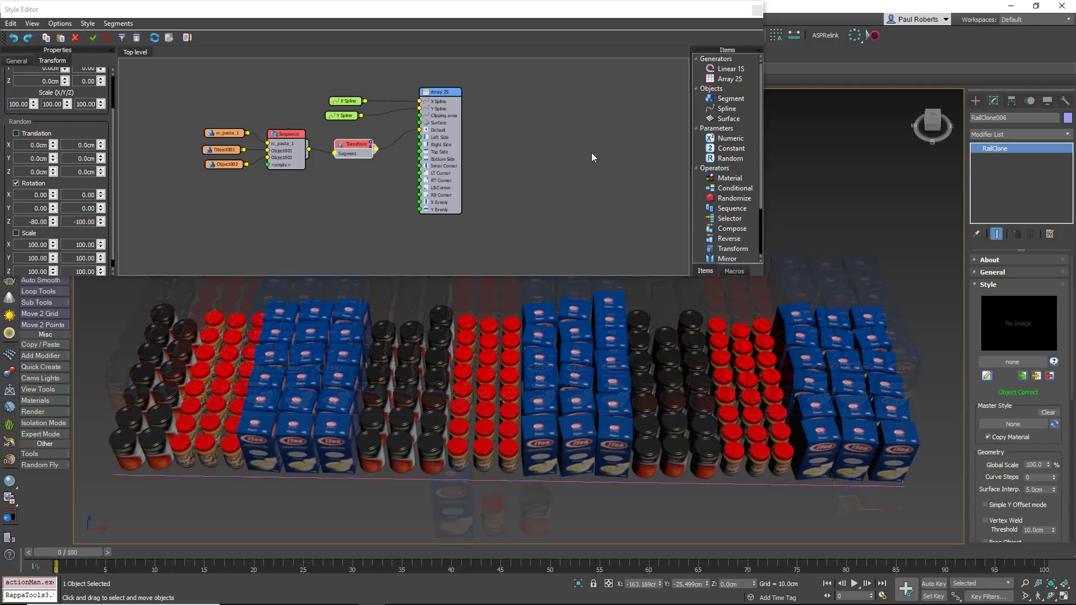
Step: Add a second Transform wired to the generator's Right Side input and feed it with a new Segment that has no object
left_click(733, 249)
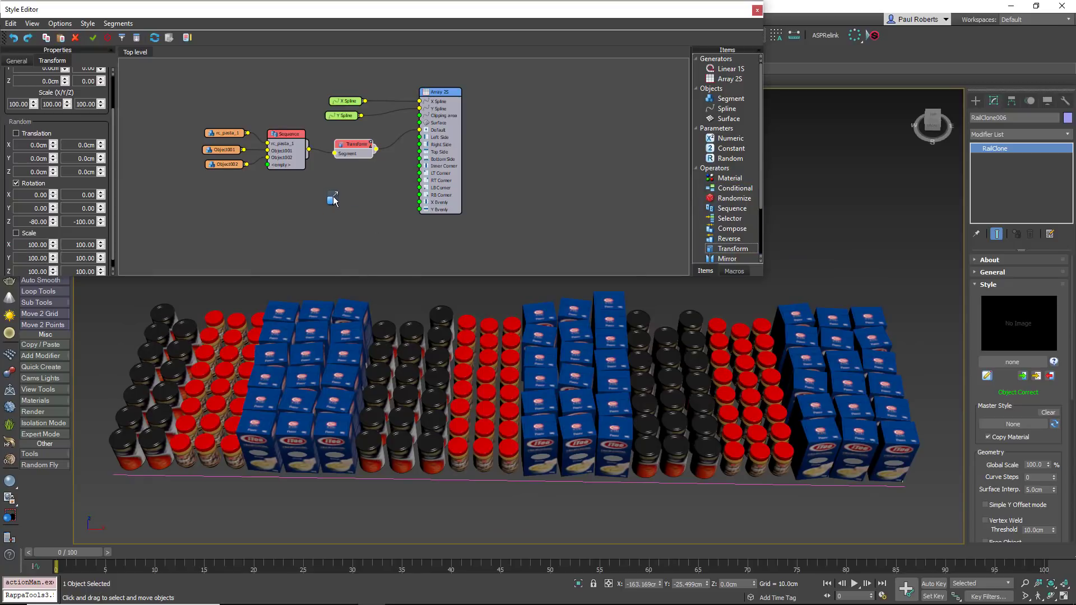
left_click_drag(334, 203, 334, 205)
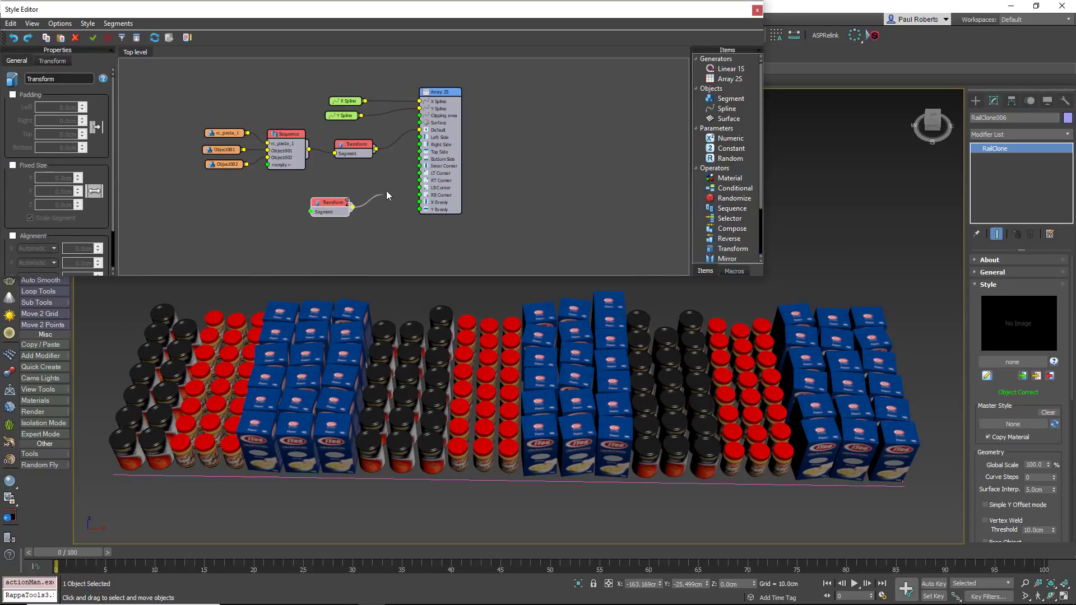
left_click_drag(413, 162, 420, 144)
left_click(715, 100)
left_click_drag(715, 99, 234, 209)
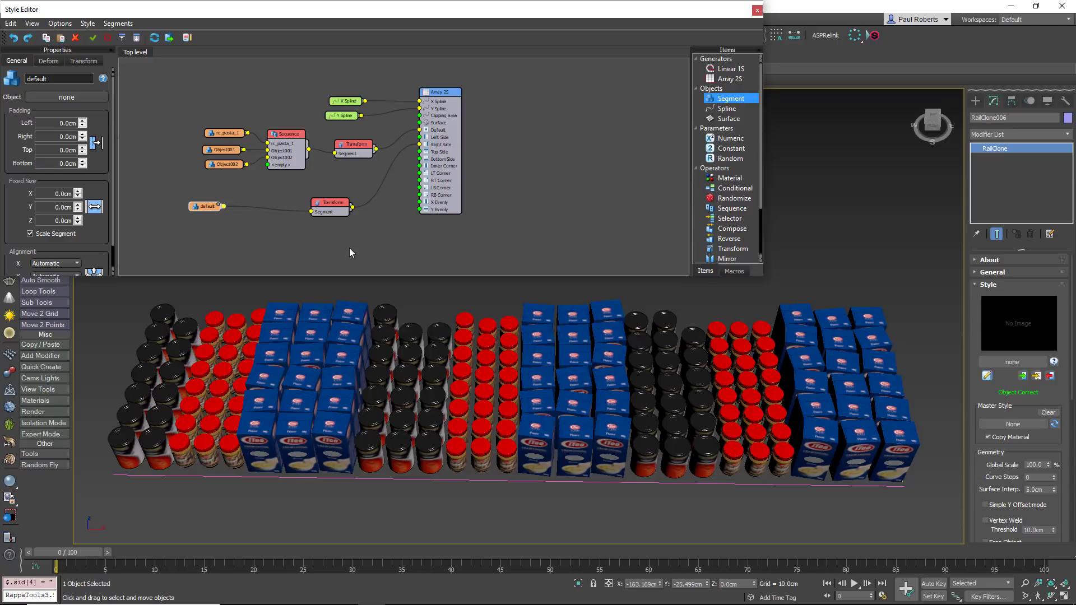
Step: Export the X Fixed Size parameter of the Right Side Transform and enable its Fixed Size option
left_click_drag(334, 212, 334, 203)
right_click(326, 203)
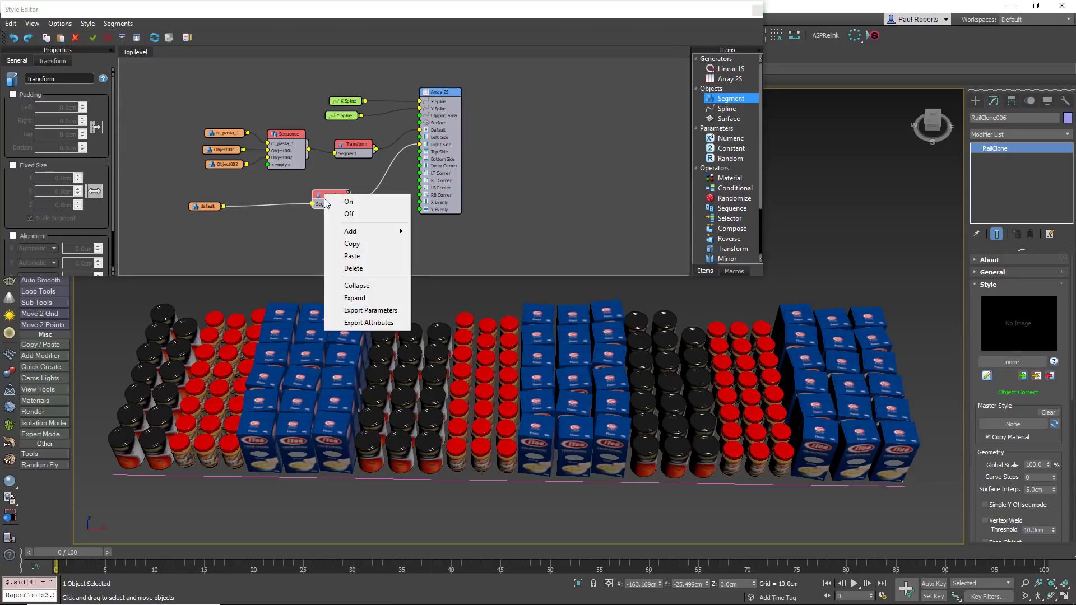
left_click(376, 310)
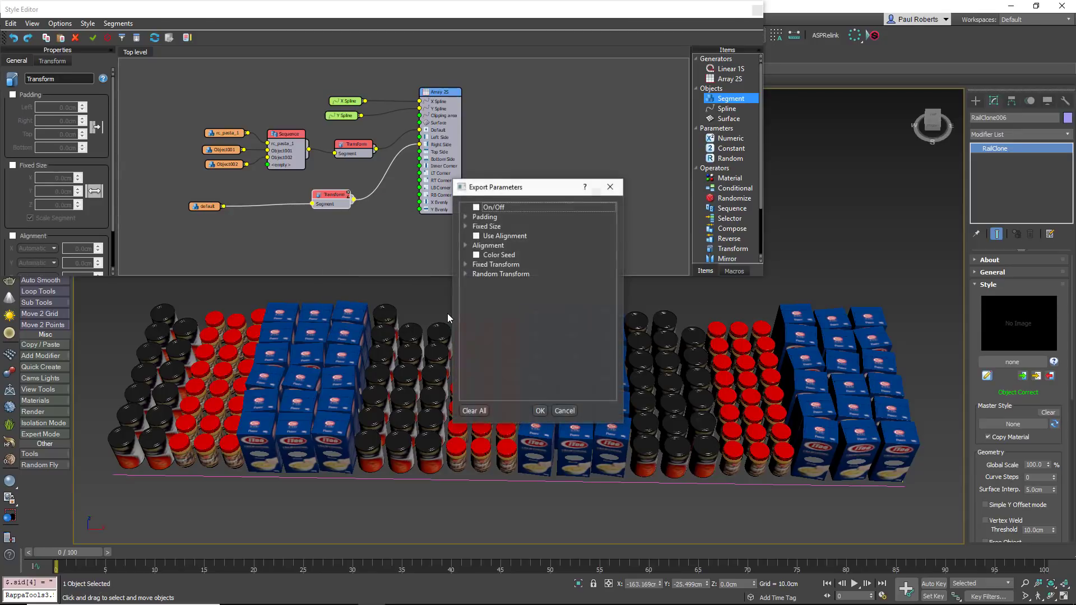
left_click(465, 226)
left_click(477, 245)
left_click(498, 255)
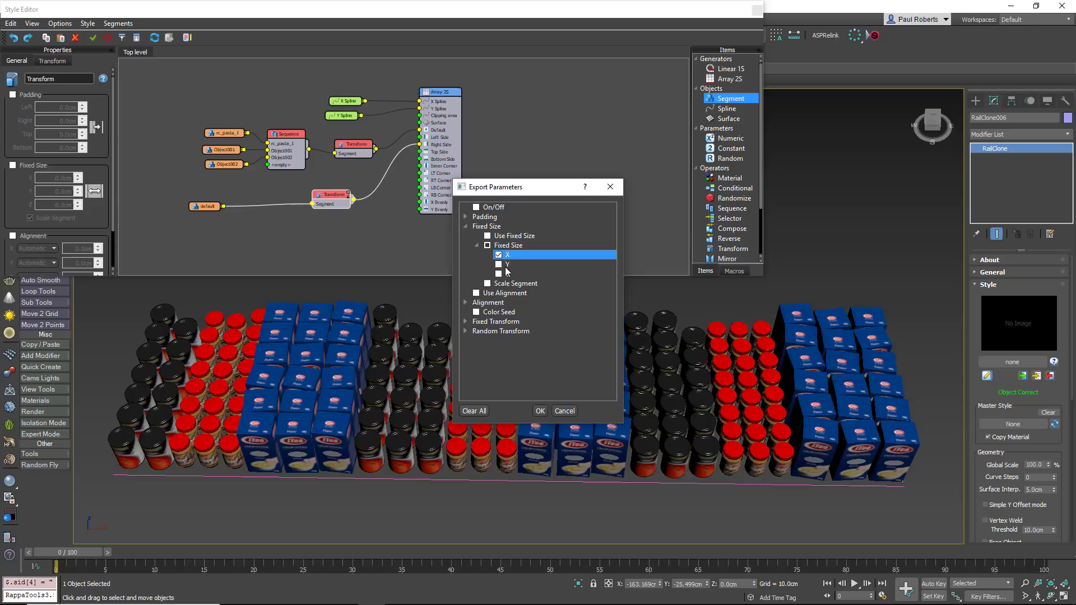
left_click(539, 411)
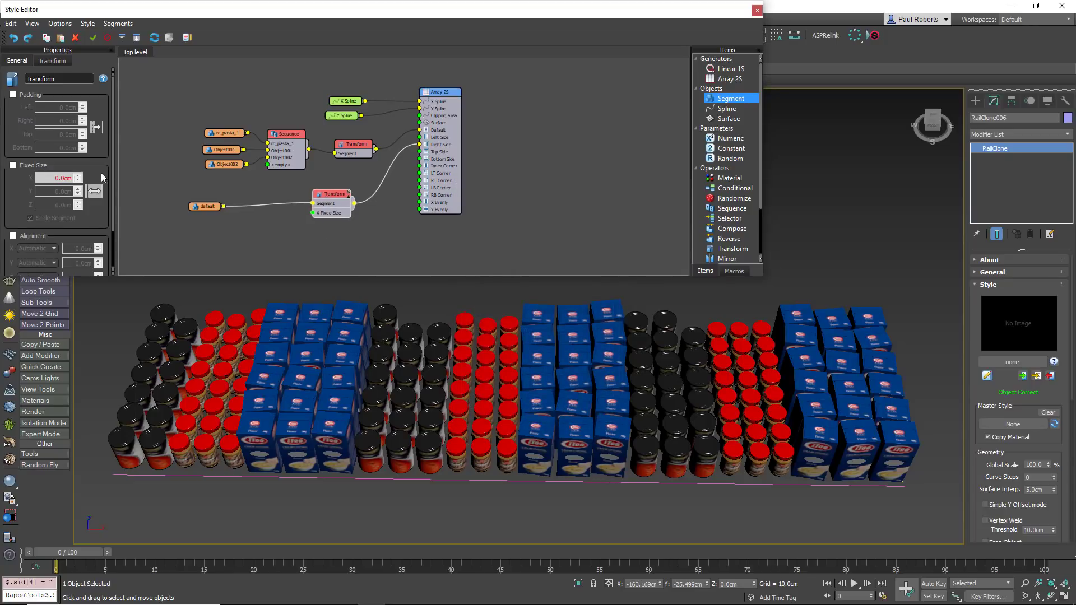
left_click(13, 166)
left_click(13, 166)
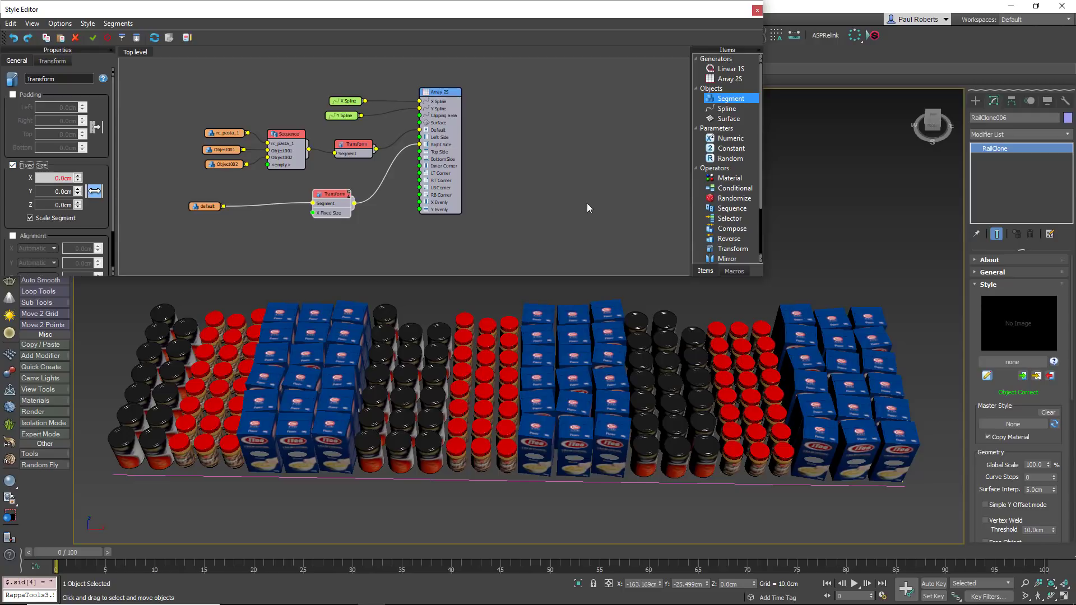
Step: Add a Random parameter wired to the Transform's X Fixed Size input and set its type to Scene Units
left_click(732, 186)
left_click_drag(730, 158, 313, 213)
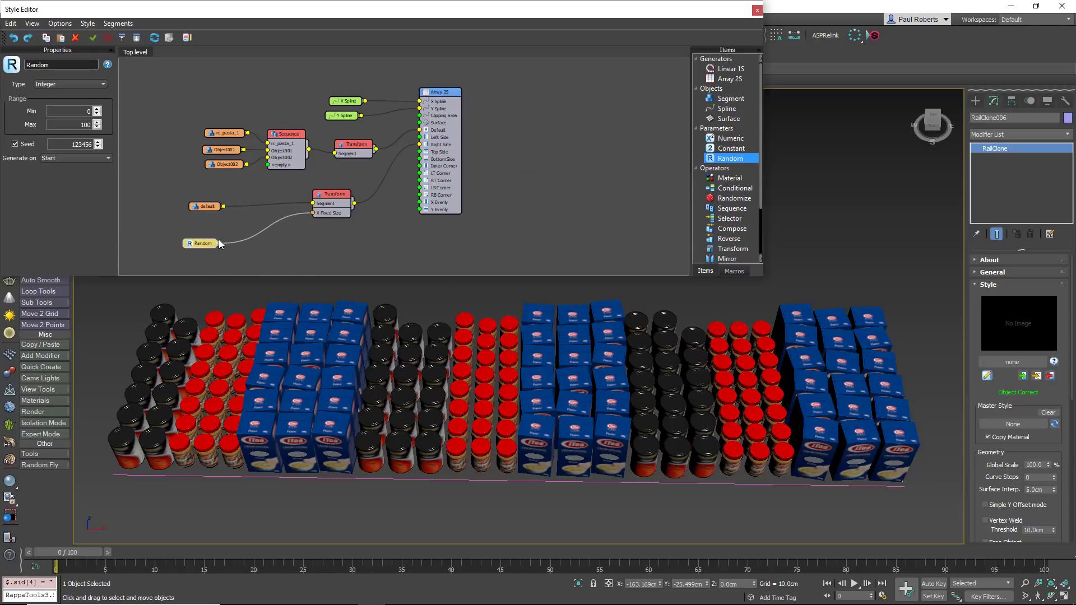
left_click_drag(204, 242, 211, 233)
left_click(70, 84)
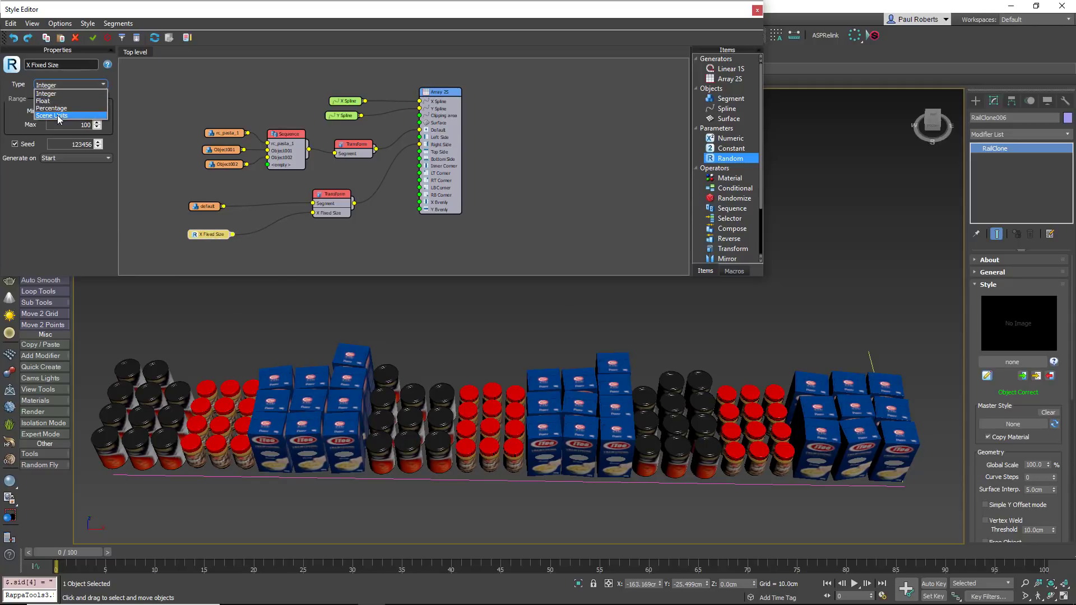
left_click(57, 115)
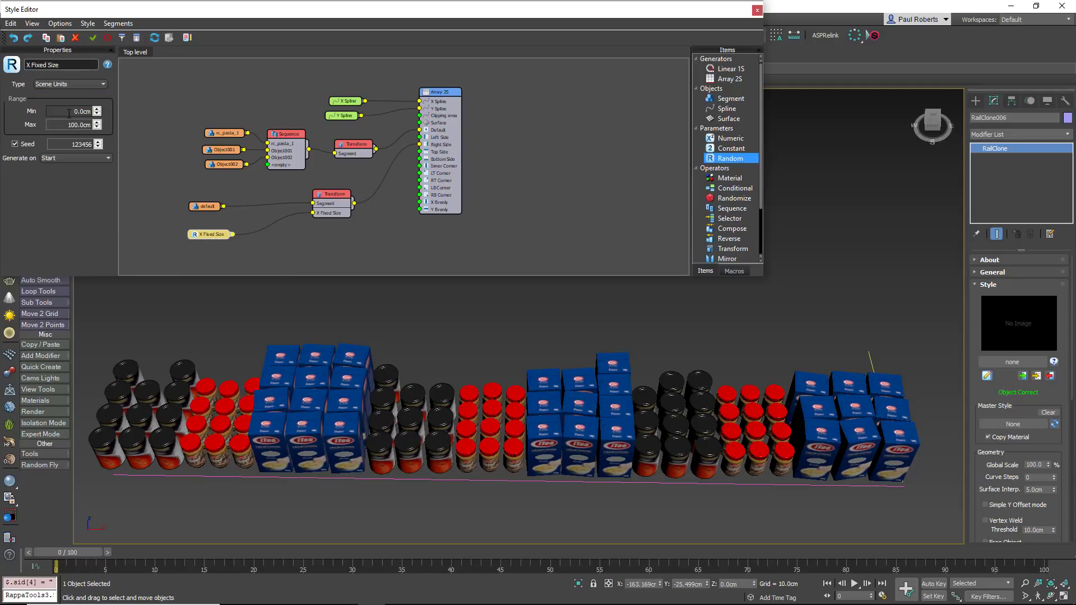
Step: Try a range of 30 cm minimum and 50 cm maximum on the random X Fixed Size parameter
double_click(78, 111)
type("30")
key("Tab")
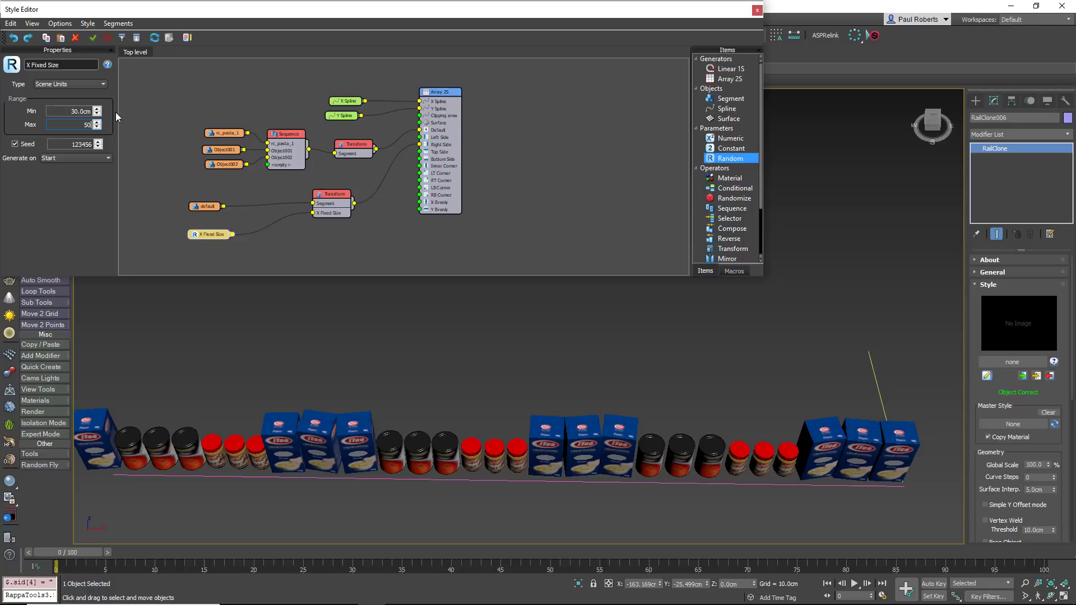
key("Return")
Step: Set the random X Fixed Size parameter to generate on Segment with a range from 15 to 30 cm
left_click(78, 158)
left_click(80, 170)
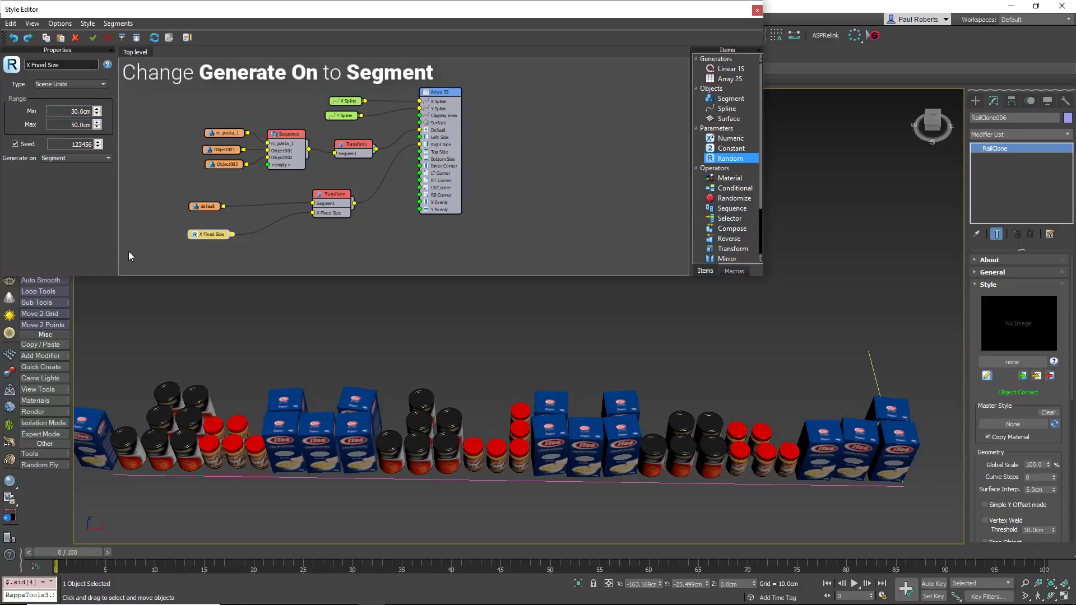
type("15")
key("Tab")
type("30")
key("Return")
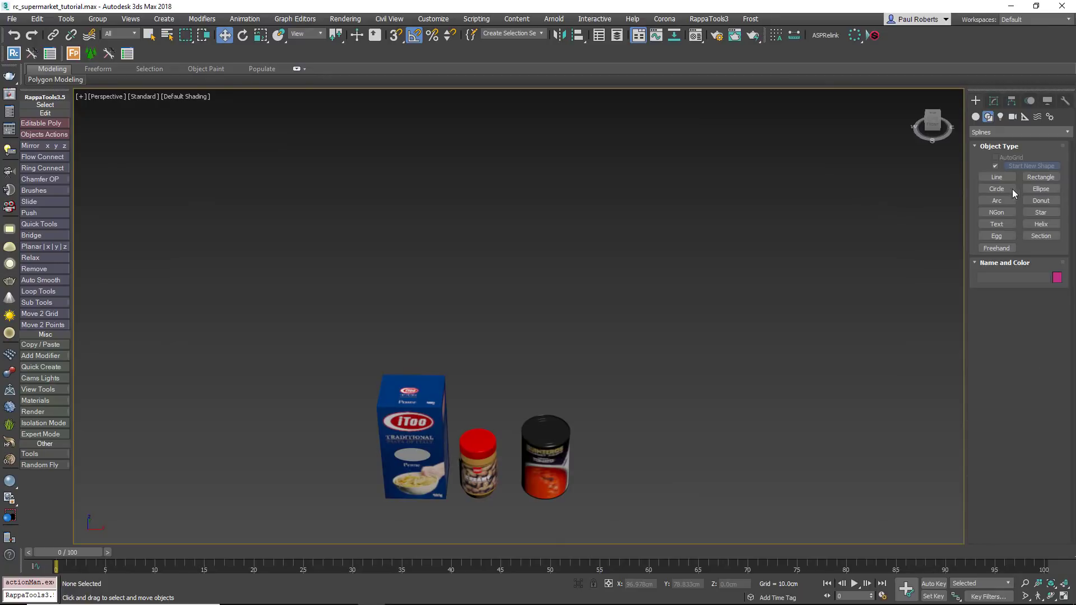
Step: Draw a straight two-point line running front to back on the ground, to the left of the pasta box
left_click(996, 177)
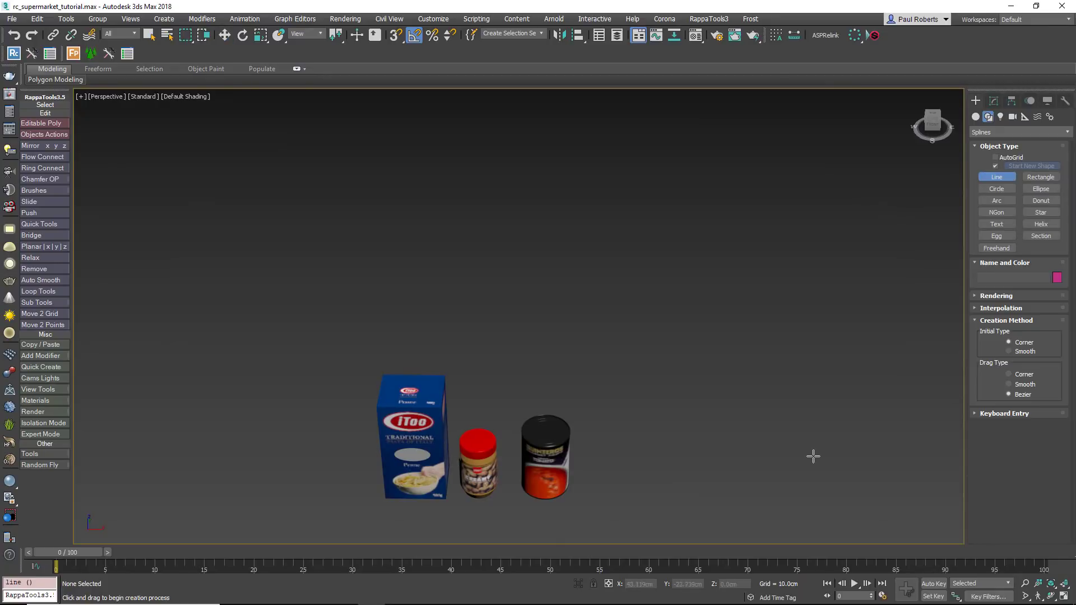
middle_click_drag(667, 436, 636, 437)
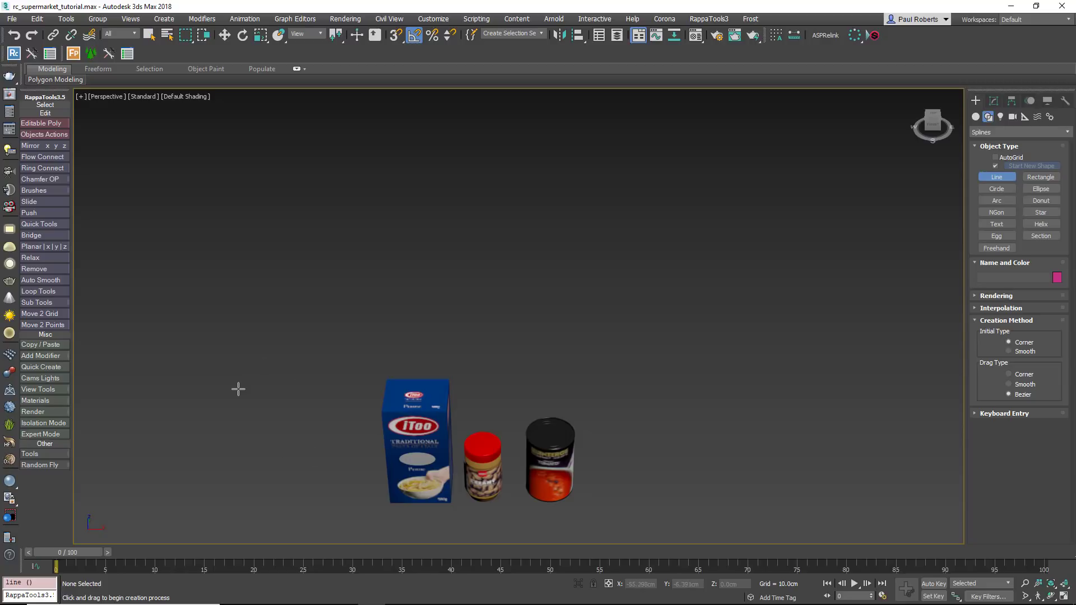
left_click(257, 444)
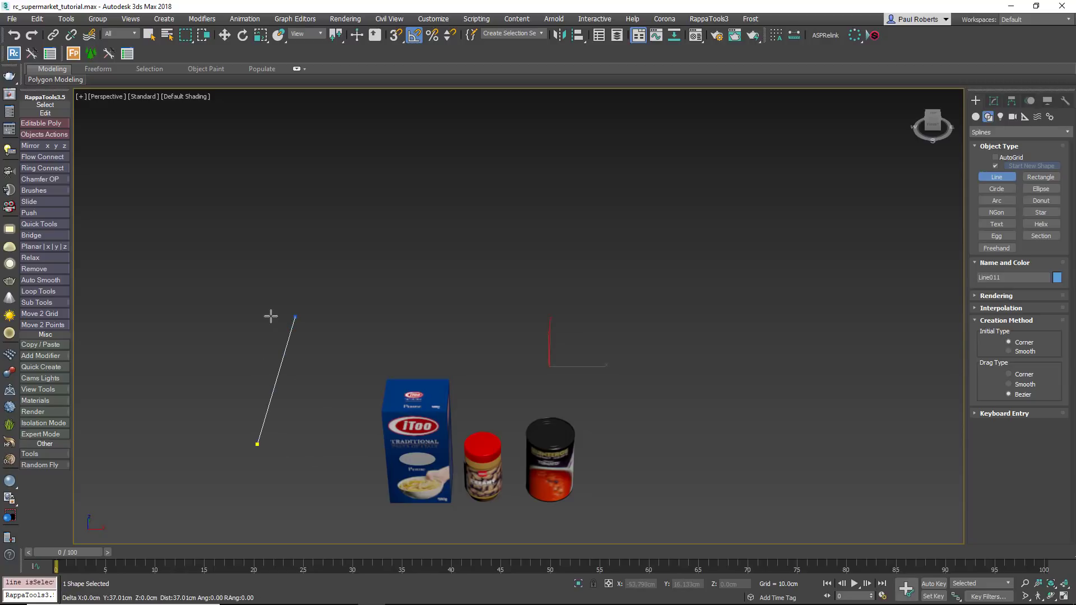
left_click(264, 332)
right_click(324, 392)
middle_click_drag(325, 392, 327, 414)
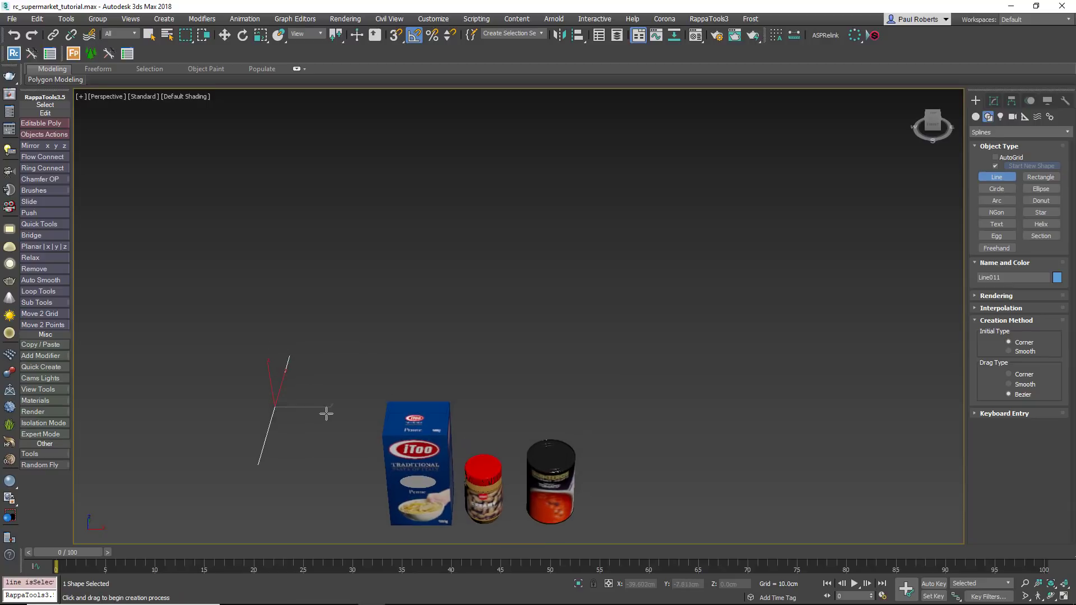
Step: Draw a vertical two-point line in the front view and move it to the front end of the ground line
key("f")
scroll(418, 381, "up", 2)
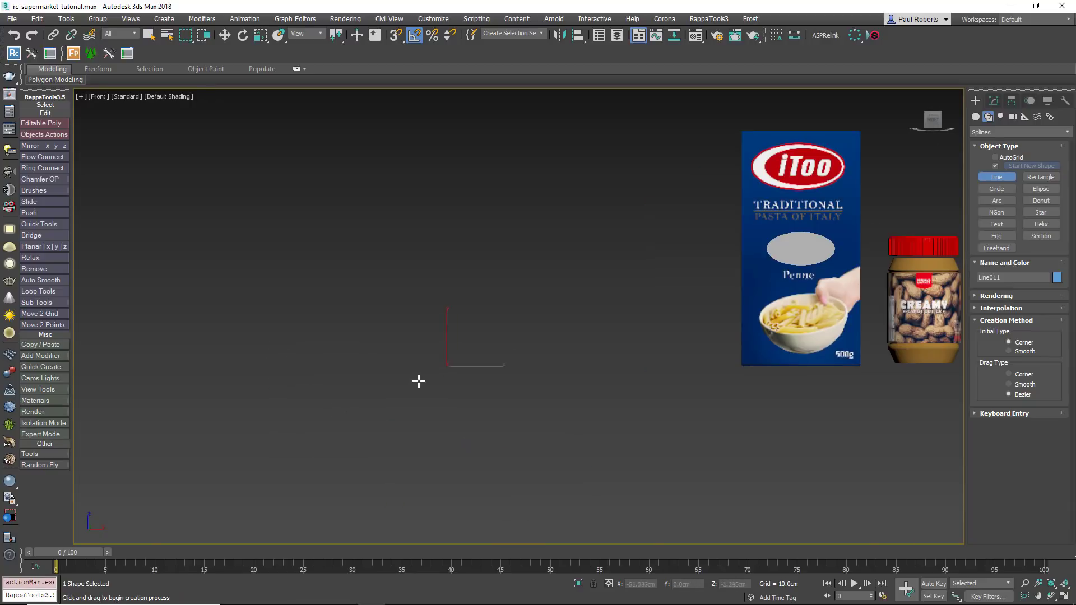
left_click(448, 365)
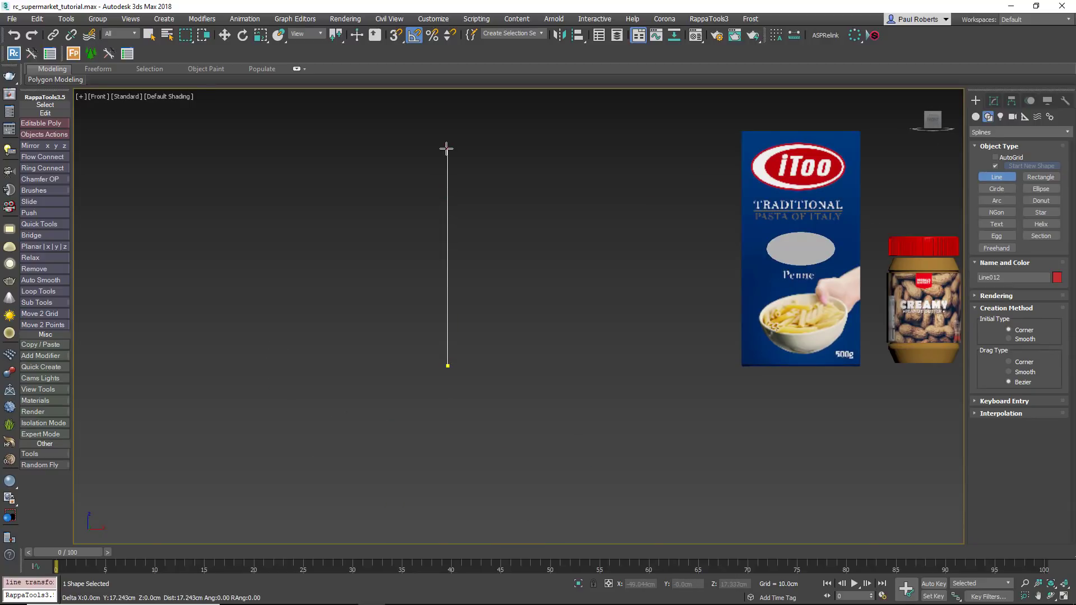
middle_click_drag(446, 148, 447, 327)
left_click(448, 102)
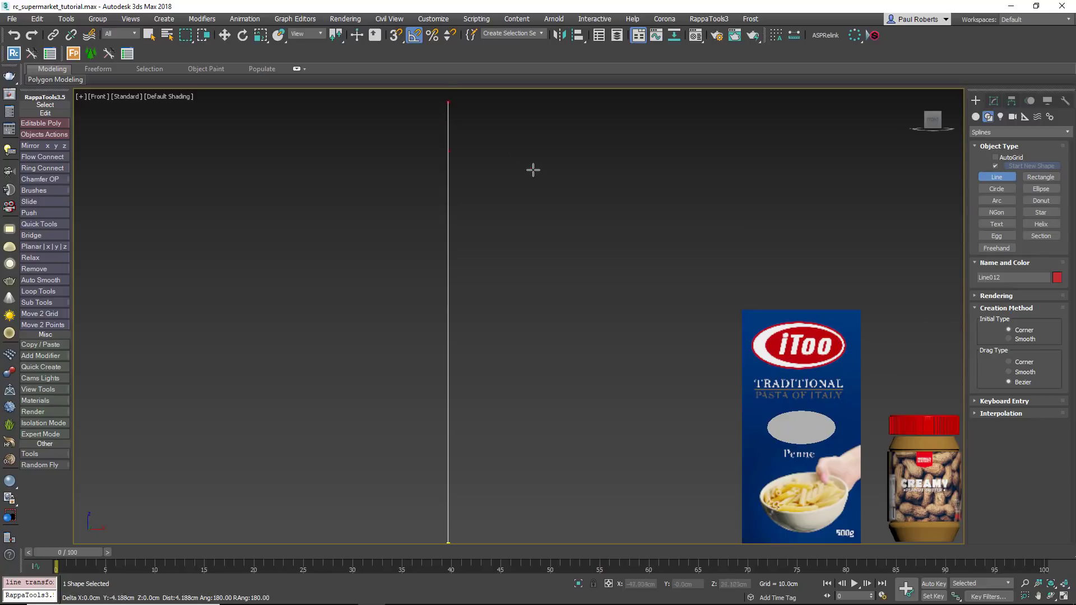
scroll(519, 243, "down", 3)
mouse_move(519, 242)
middle_mouse_down("alt")
mouse_move(536, 313)
mouse_move(511, 321)
middle_mouse_up("alt")
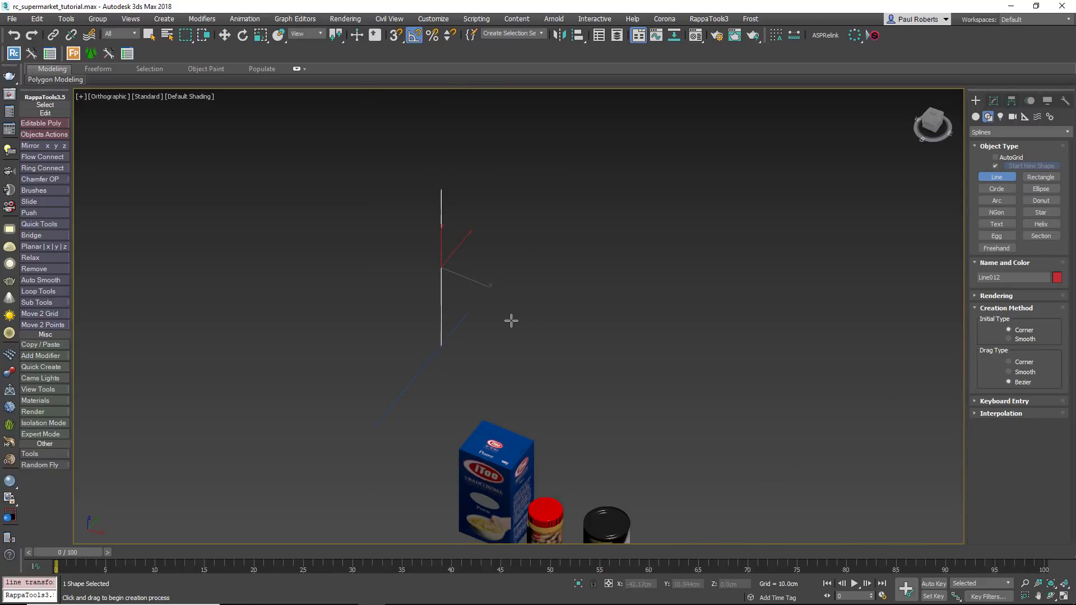
right_click(511, 321)
key("w")
left_click_drag(465, 246, 395, 338)
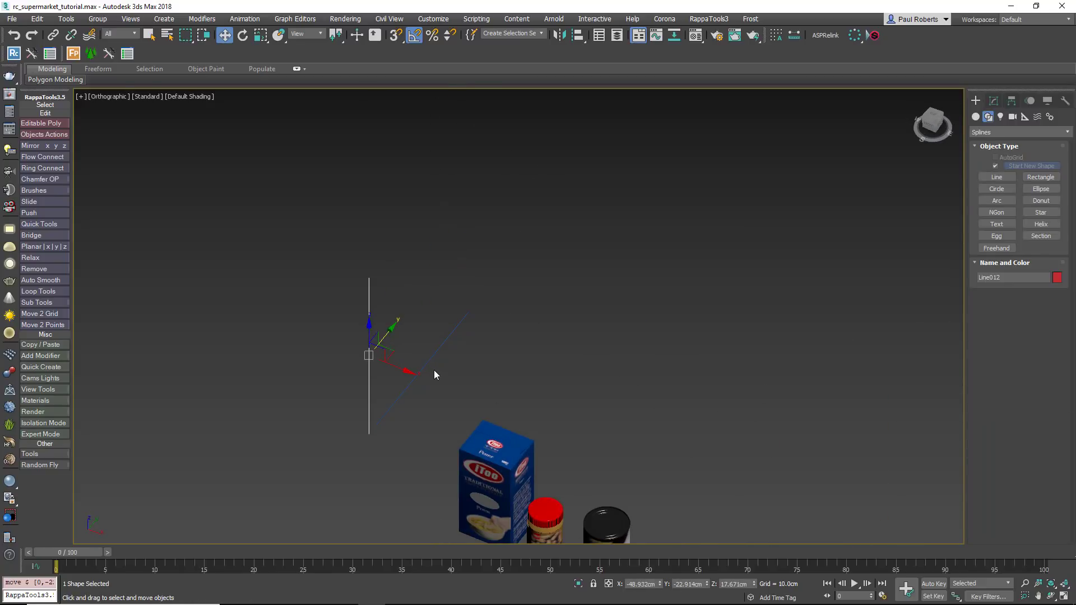
Step: Create a RailClone Pro object on the ground between the lines and the pasta box and open its Style Editor
scroll(434, 370, "down", 2)
middle_click_drag(550, 398, 571, 314)
left_click(976, 116)
left_click(1015, 131)
left_click(1004, 294)
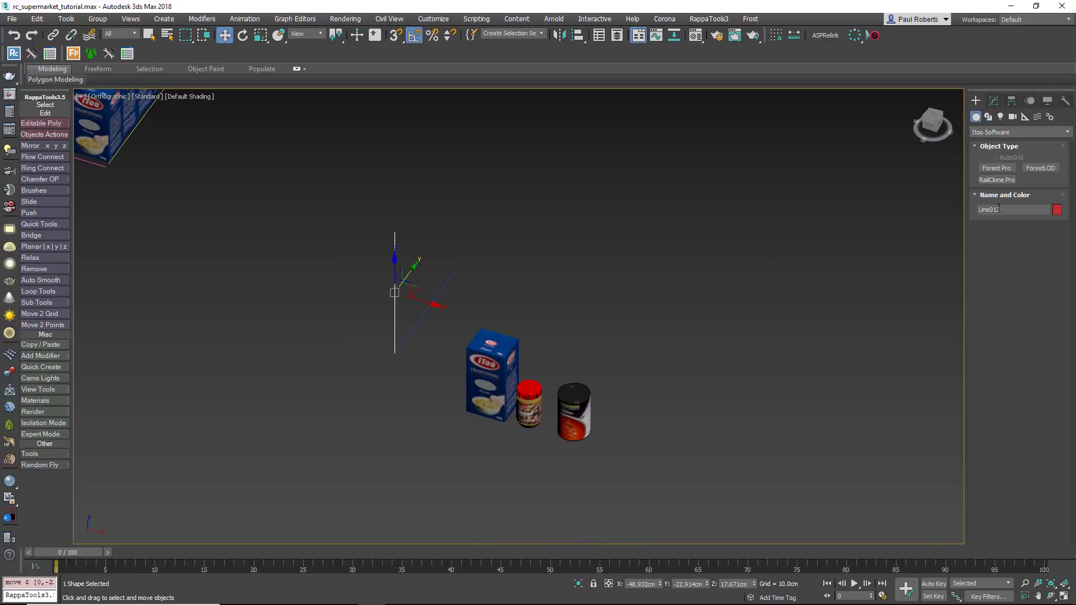
left_click(997, 180)
left_click(422, 370)
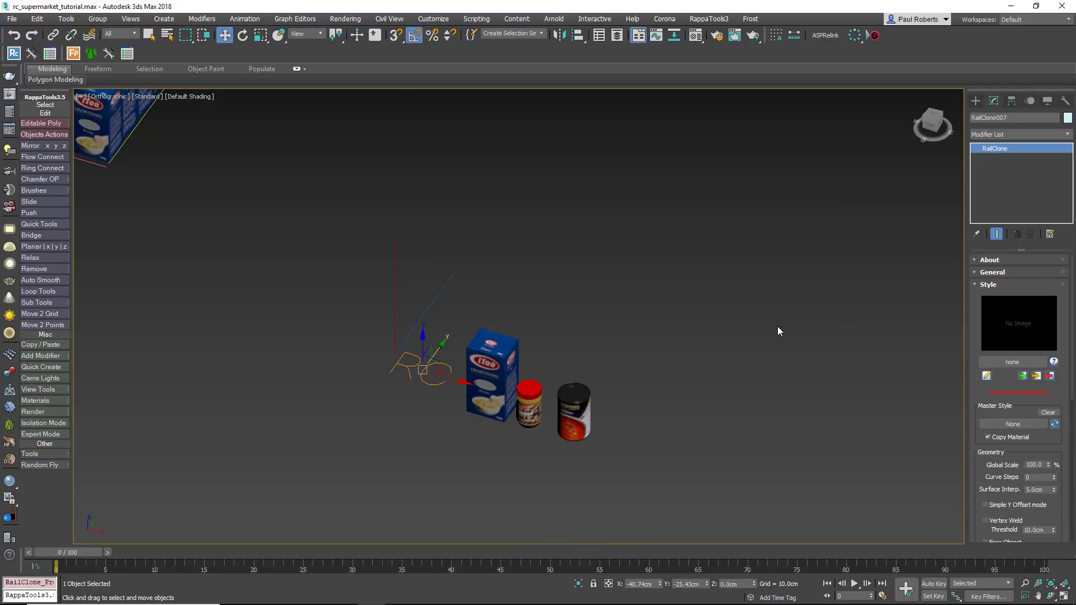
scroll(778, 328, "up", 2)
left_click(986, 376)
Step: Add an Array 2S generator with two Spline nodes, using the vertical line as Y Spline and the ground line as X Spline
left_click_drag(730, 78, 598, 102)
left_click(740, 99)
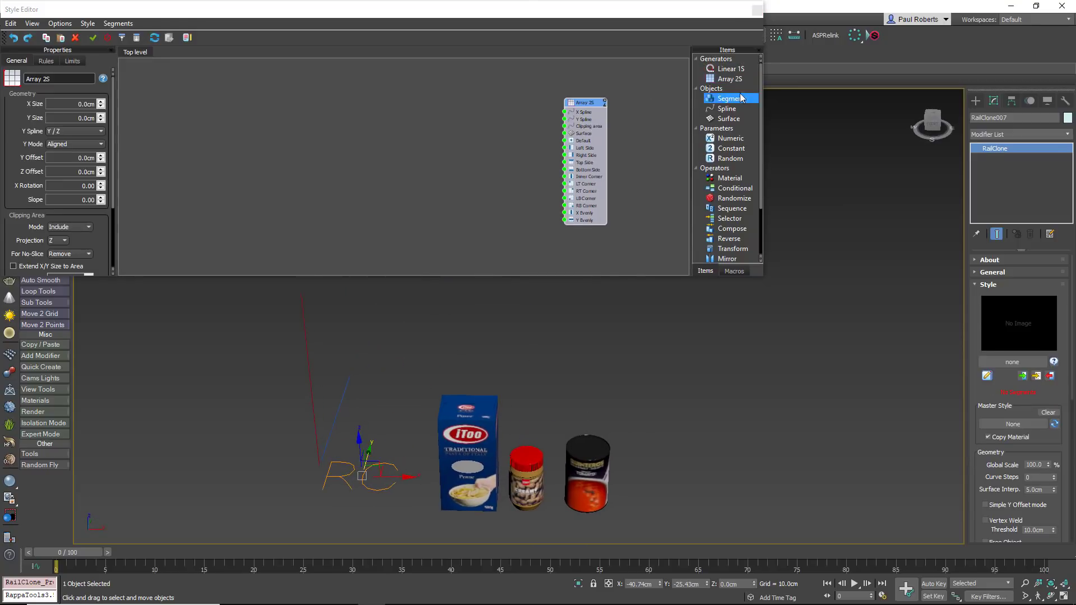
left_click_drag(727, 109, 494, 106)
left_click_drag(727, 108, 565, 119)
right_click(300, 349)
left_click_drag(496, 124, 565, 112)
left_click(64, 85)
left_click(340, 407)
mouse_move(491, 105)
left_mouse_down()
mouse_move(482, 123)
mouse_move(491, 99)
mouse_move(495, 122)
left_mouse_up()
Step: Wire a Segment using the pasta box (rc_pasta_1) to the Default input and turn off its Bend and Slice deformation
left_click_drag(729, 99, 564, 141)
left_click_drag(451, 161, 449, 160)
left_click(73, 97)
left_click(471, 426)
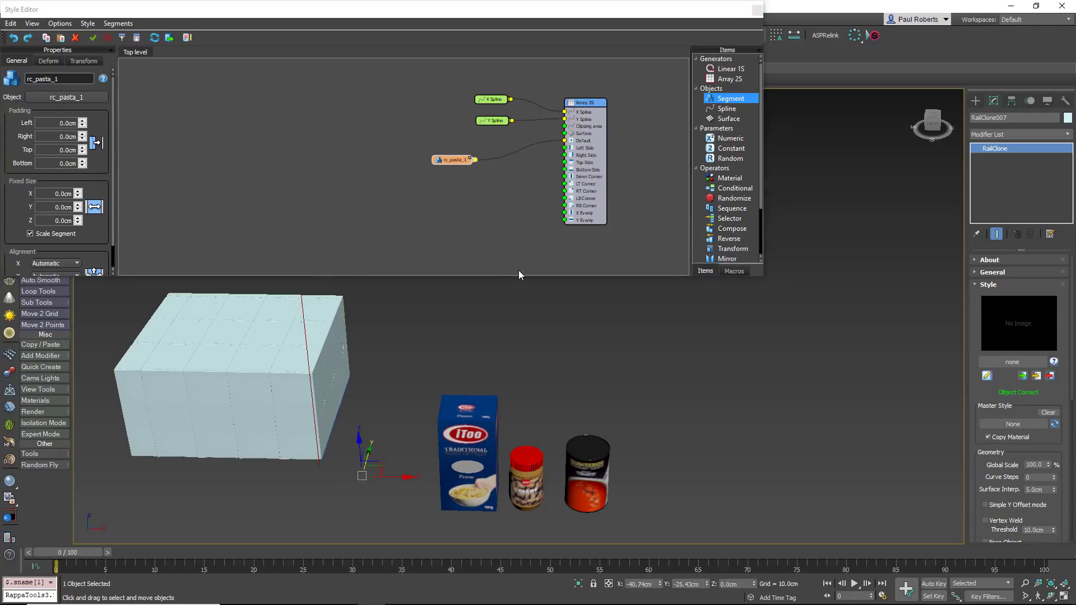
left_click(452, 160)
left_click(48, 61)
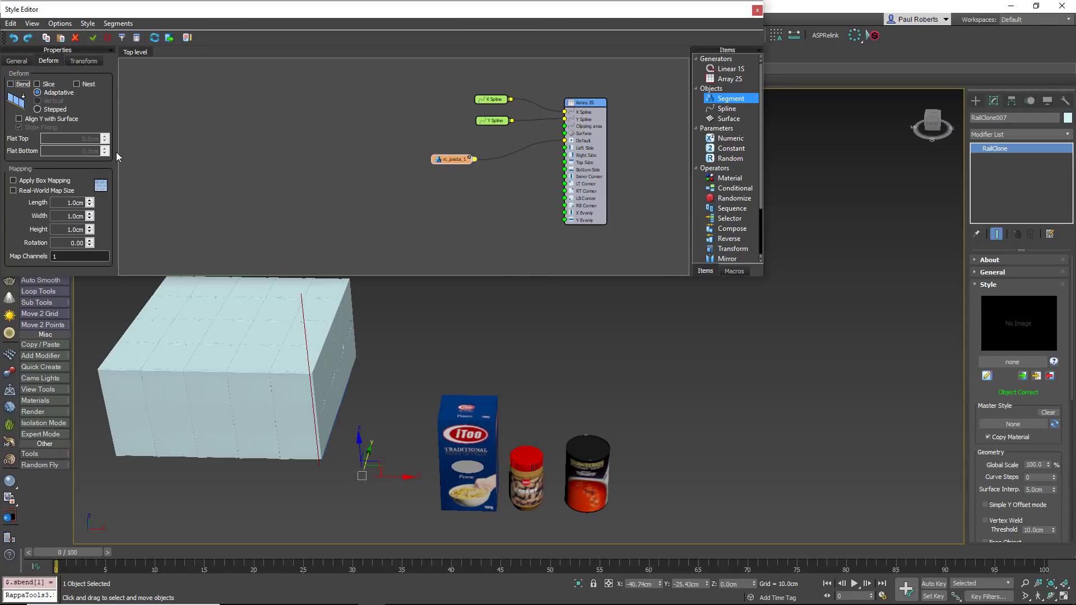
Step: Set the Array 2S generator's Y Spline mode to X/Y
left_click(583, 103)
left_click(75, 132)
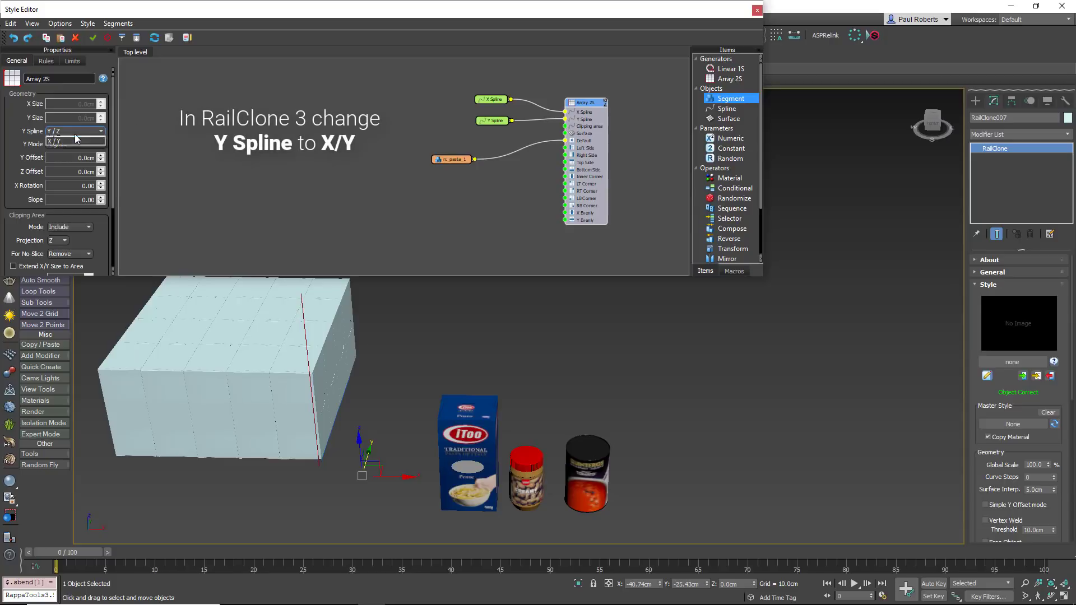
left_click(75, 148)
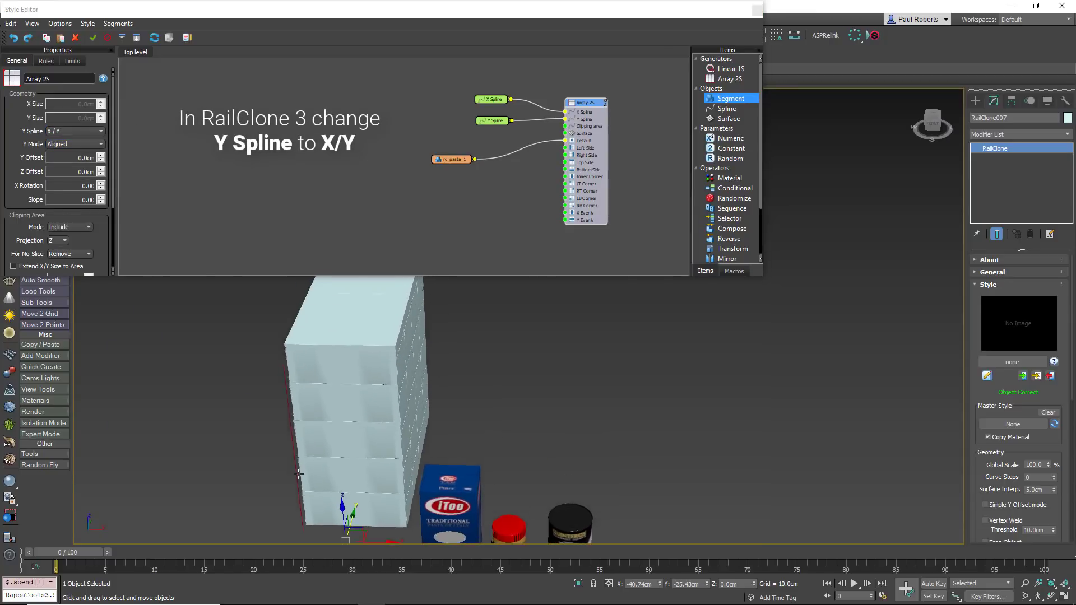
Step: Apply the Multi/Sub-Object material Material #177 to the new RailClone array
key("m")
left_click_drag(63, 189, 288, 398)
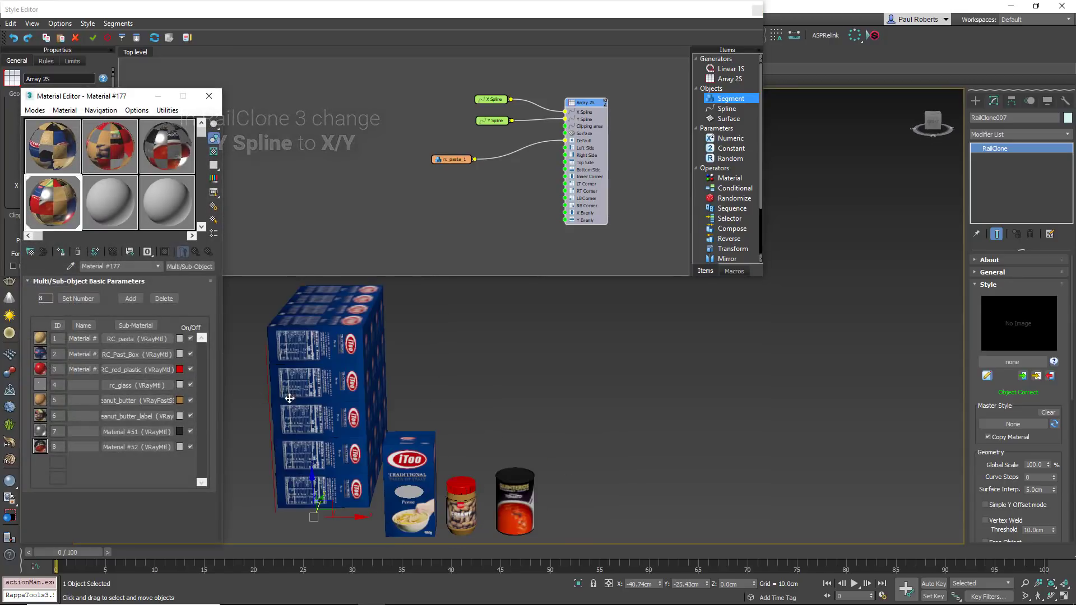
left_click(208, 95)
Step: Set the pasta box segment's fixed Y rotation to -90
left_click_drag(470, 159, 432, 153)
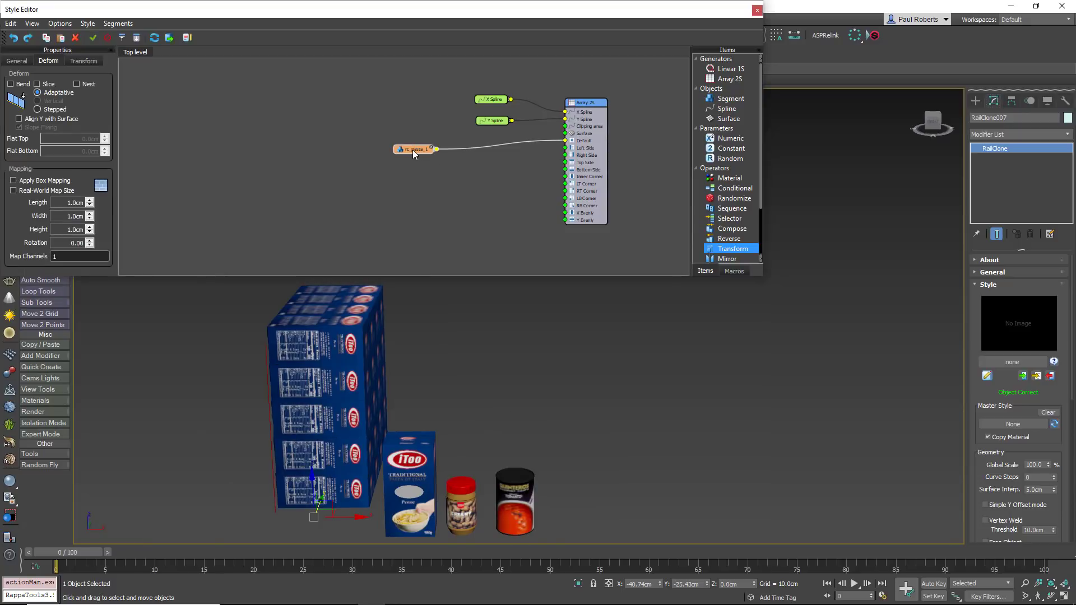
left_click(84, 61)
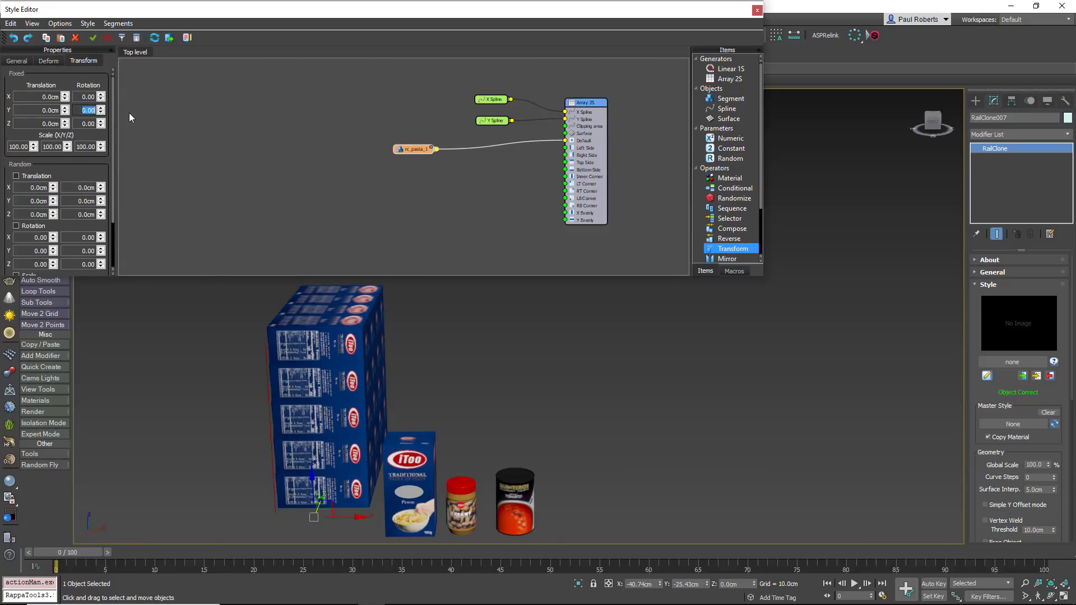
type("-90")
key("Return")
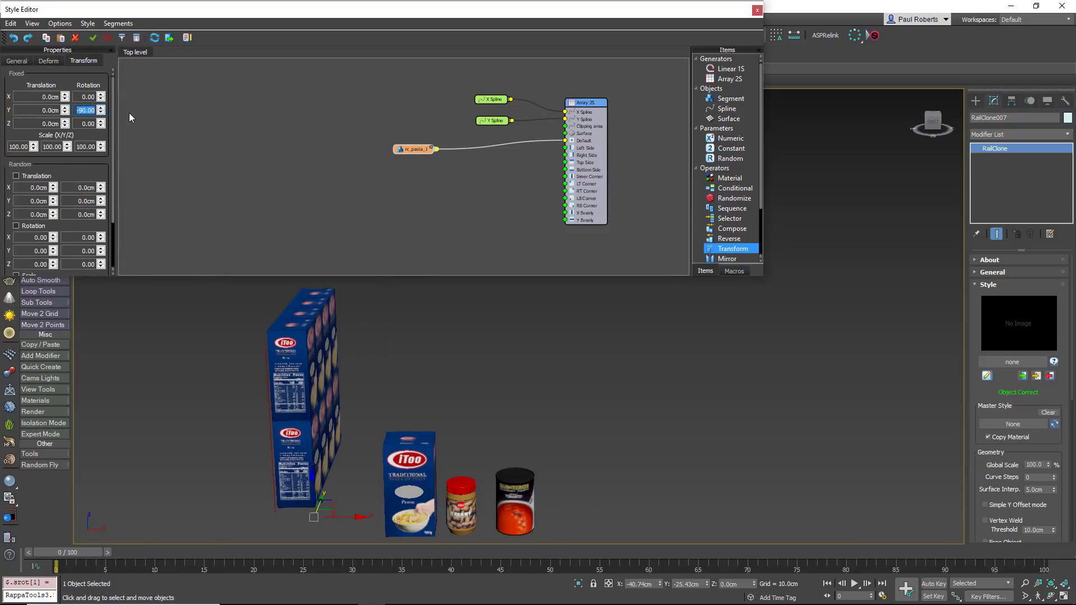
Step: Enable random rotation on the pasta box segment with an X range from -80 to -100
left_click_drag(113, 185, 111, 222)
left_click(16, 175)
left_click(16, 176)
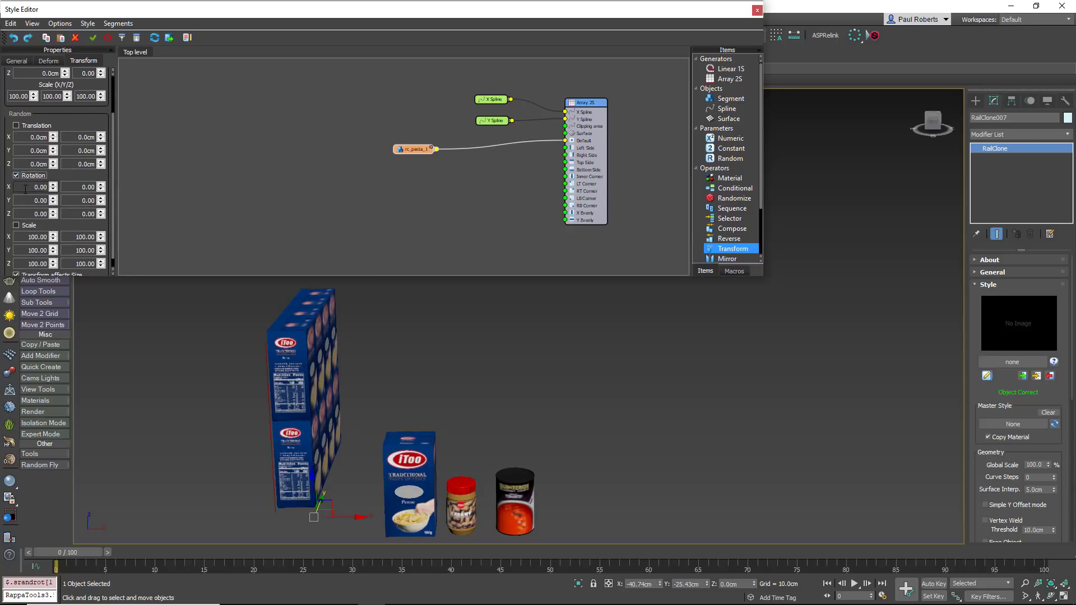
left_click(40, 186)
type("-80")
key("Tab")
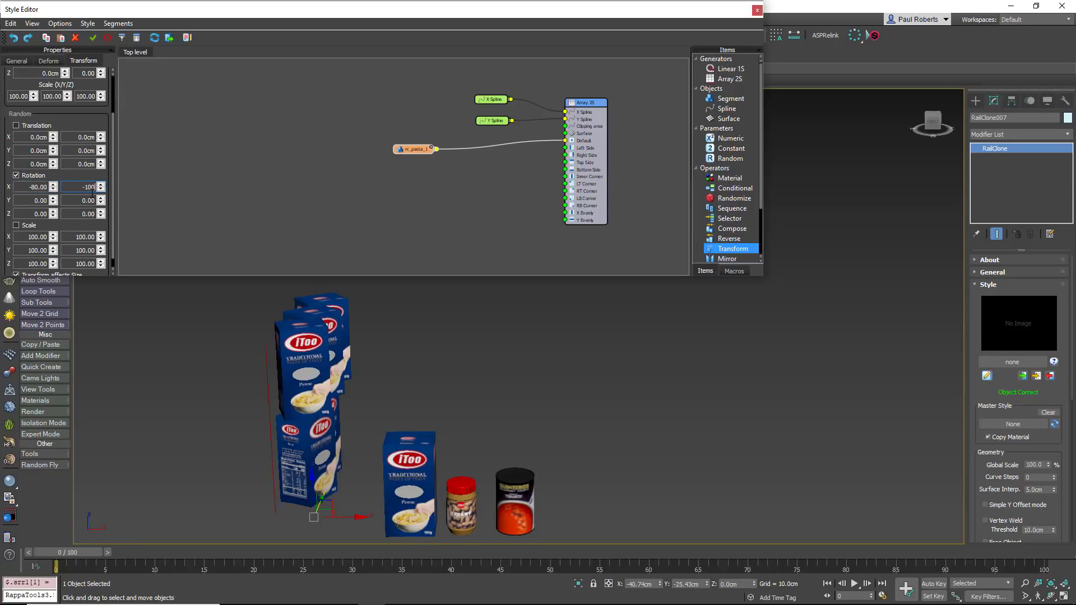
key("Return")
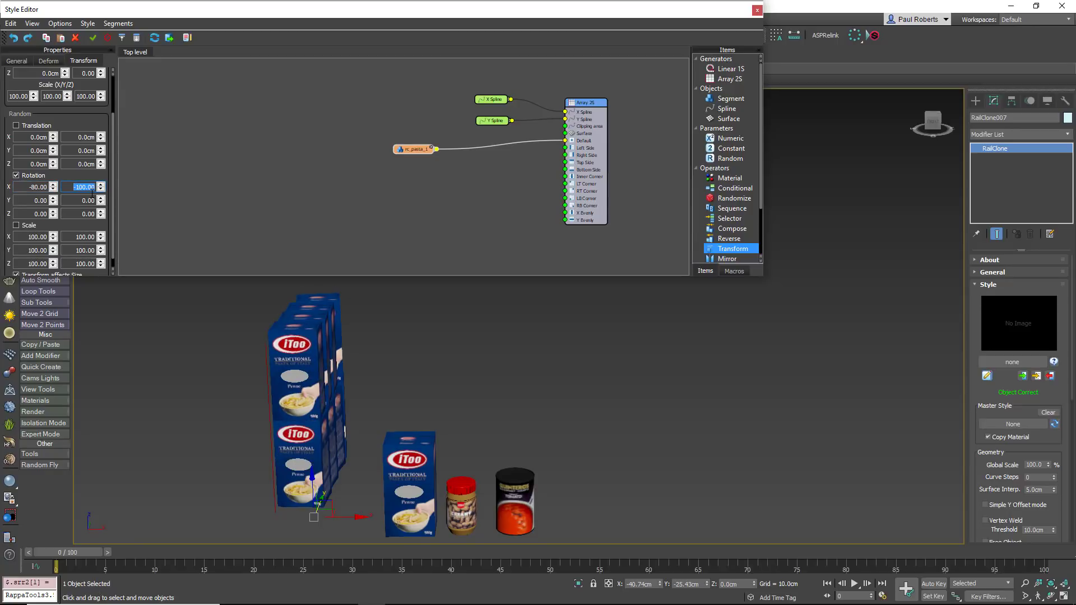
Step: Add a Transform operator wired to the Right Side input and feed it with an empty Segment
mouse_move(440, 395)
middle_mouse_down("alt")
mouse_move(401, 414)
mouse_move(448, 408)
middle_mouse_up("alt")
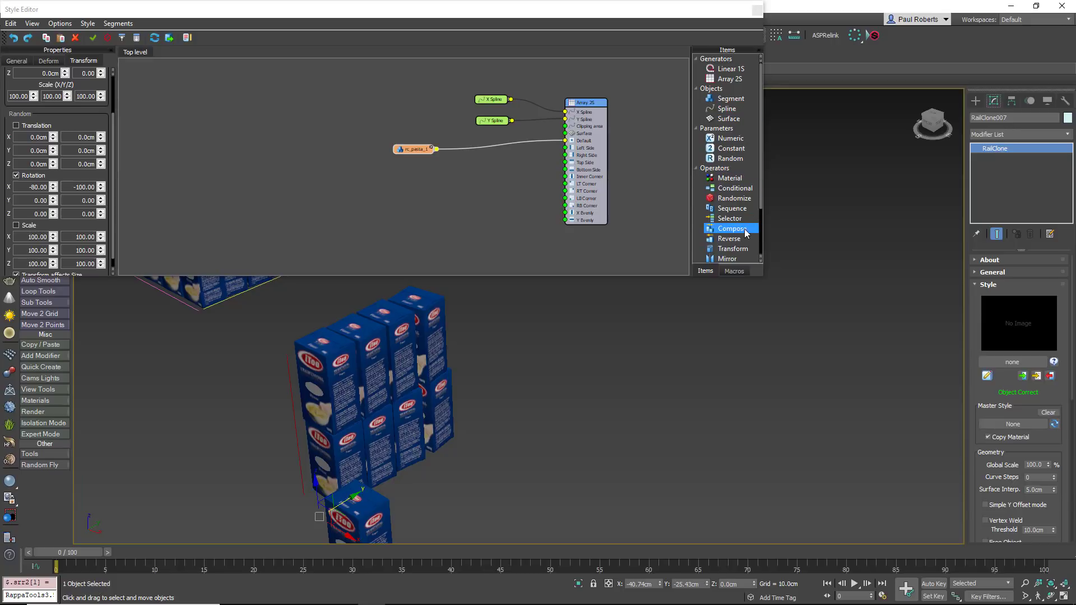
left_click_drag(743, 247, 565, 156)
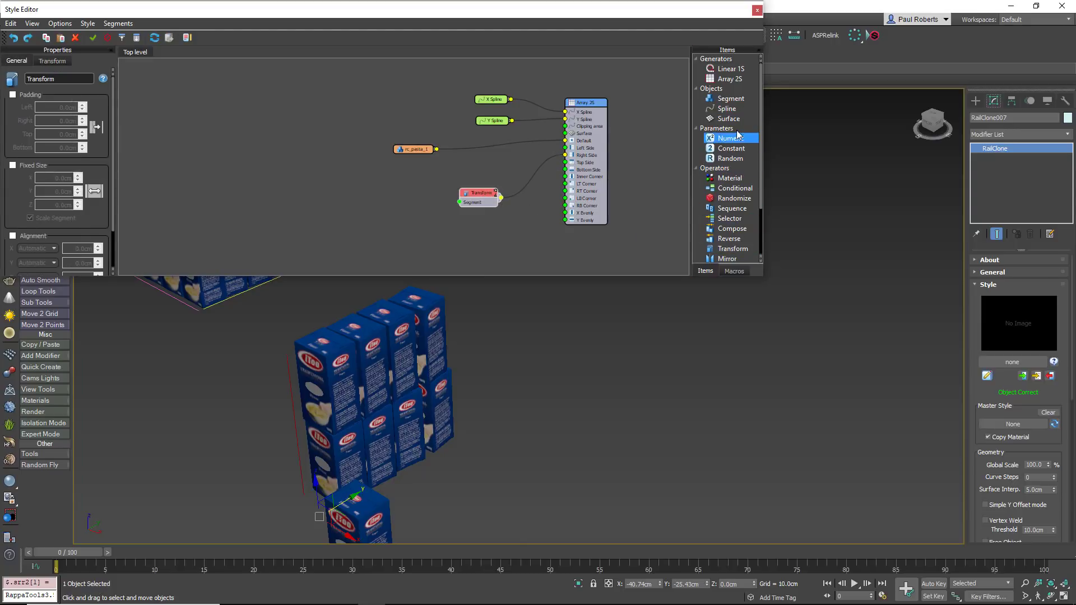
left_click_drag(730, 99, 459, 202)
left_click_drag(393, 223, 392, 208)
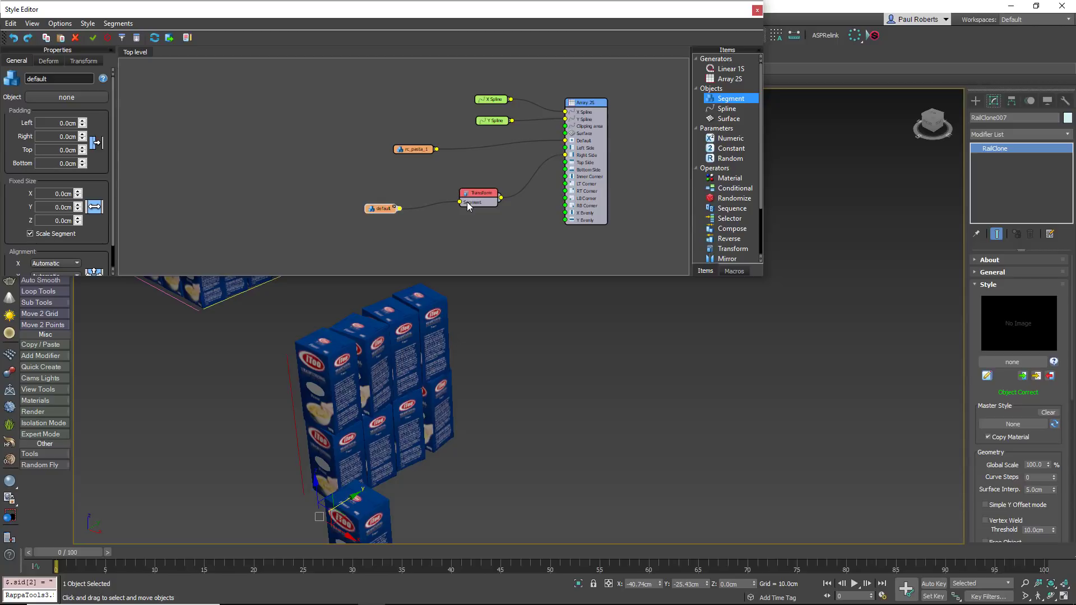
Step: Export the Transform's X Fixed Size parameter as an input and enable its Fixed Size option
left_click(470, 206)
right_click(470, 206)
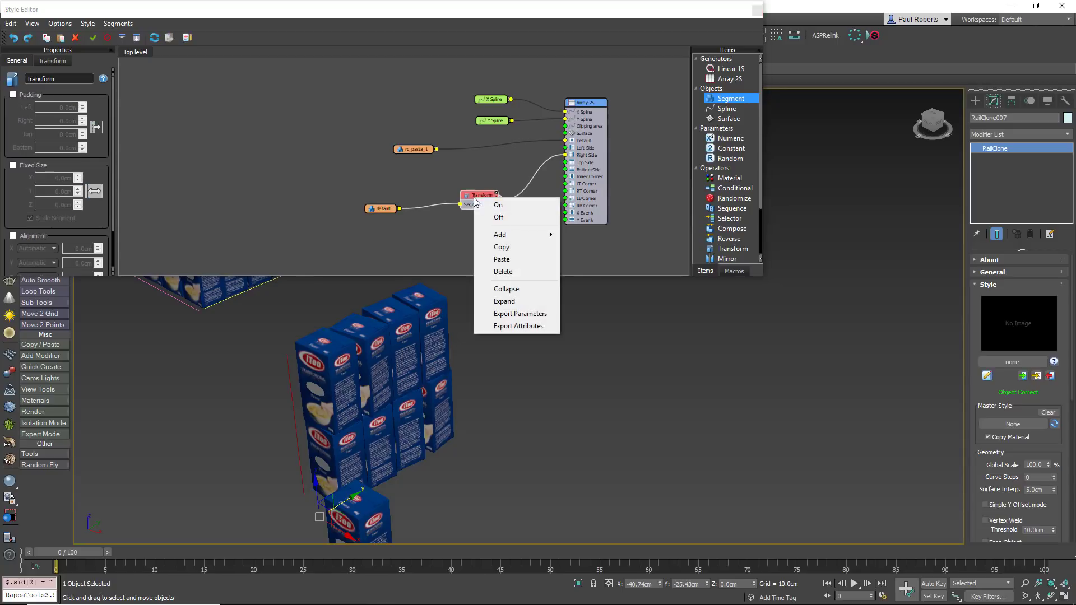
left_click(522, 317)
left_click(482, 226)
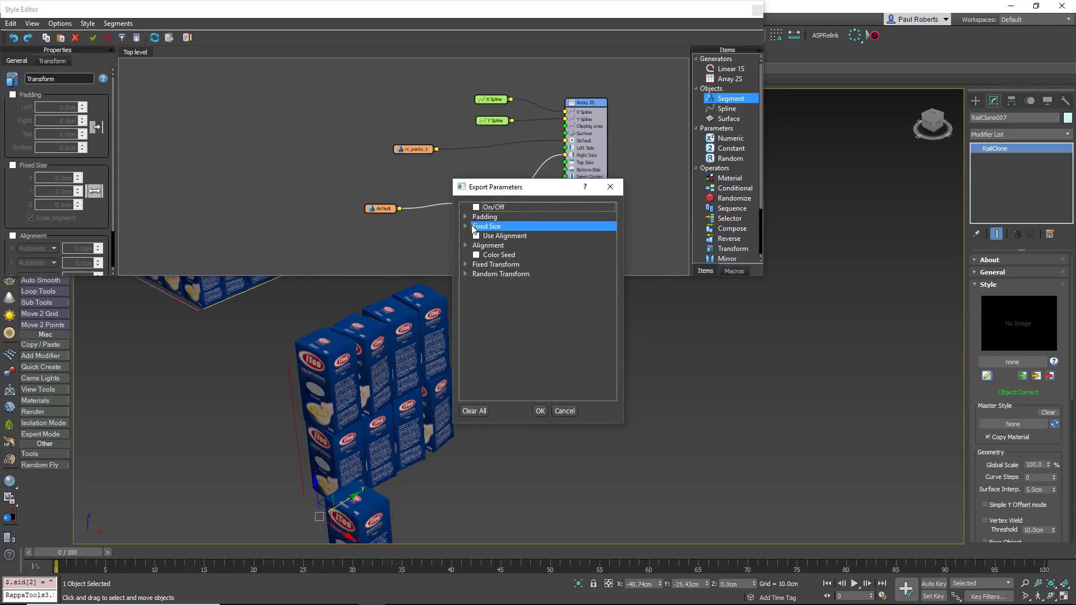
left_click(466, 226)
left_click(479, 236)
left_click(477, 245)
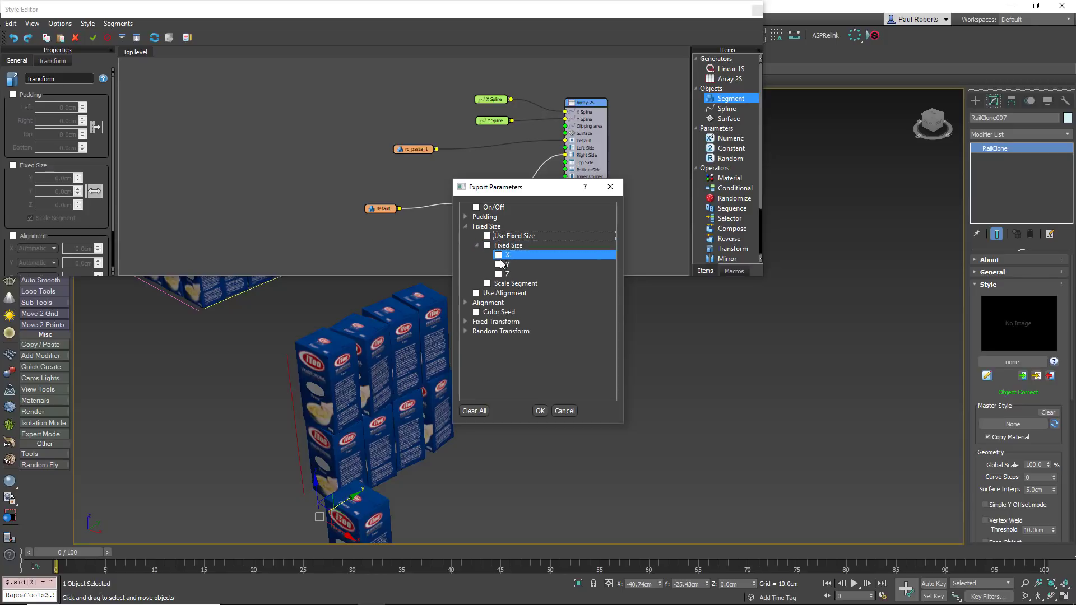
left_click(499, 255)
left_click(540, 411)
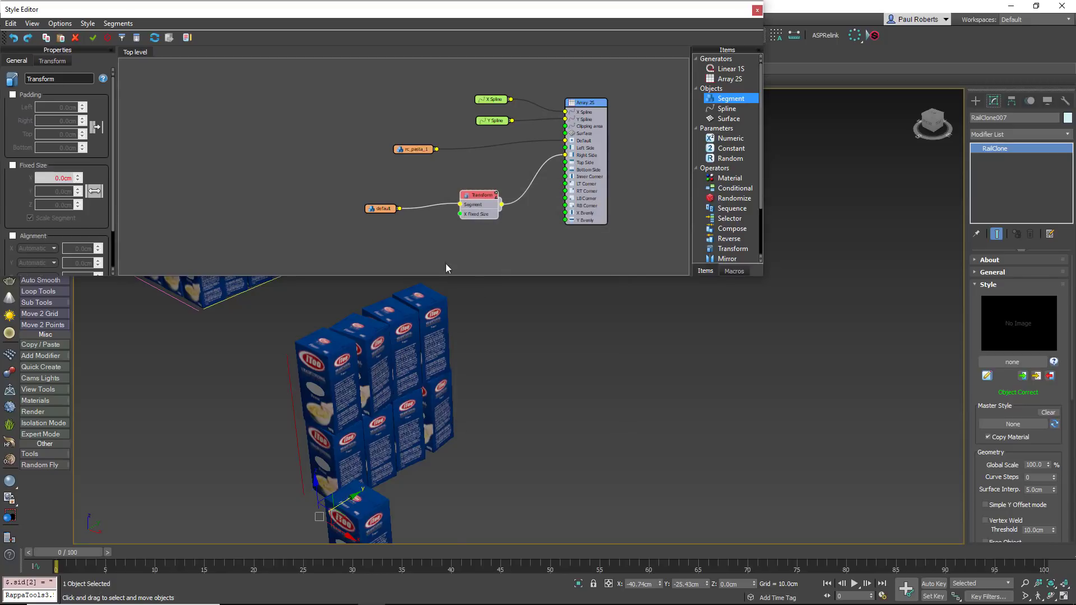
left_click(47, 169)
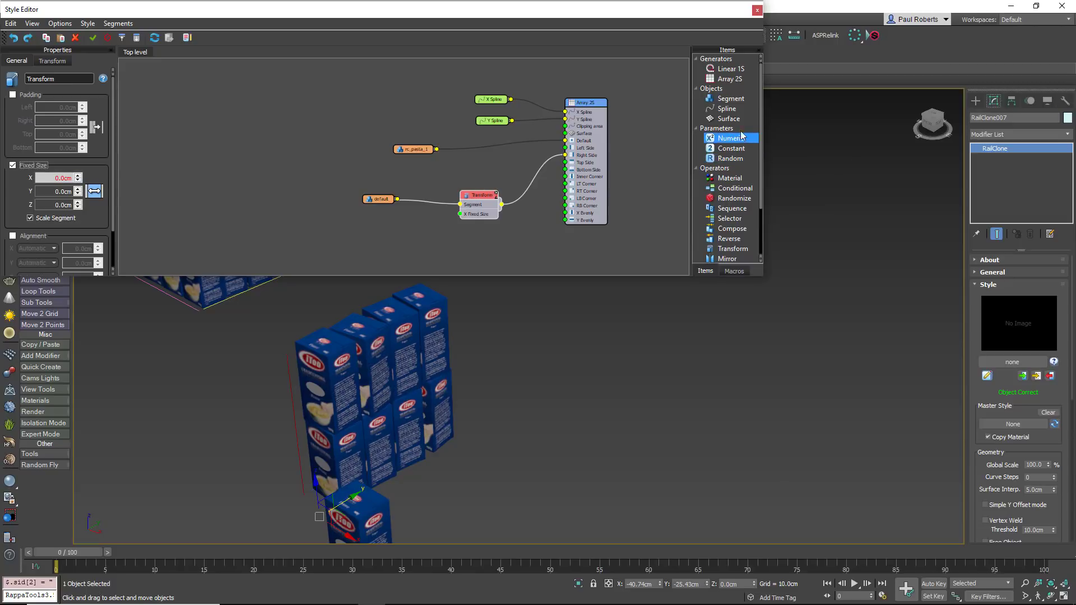
Step: Wire a Random parameter to the Transform's X Fixed Size input with its type set to Scene Units
mouse_move(732, 102)
left_mouse_down()
mouse_move(378, 243)
mouse_move(375, 230)
mouse_move(704, 99)
mouse_move(721, 106)
left_mouse_up()
left_click_drag(731, 159, 462, 214)
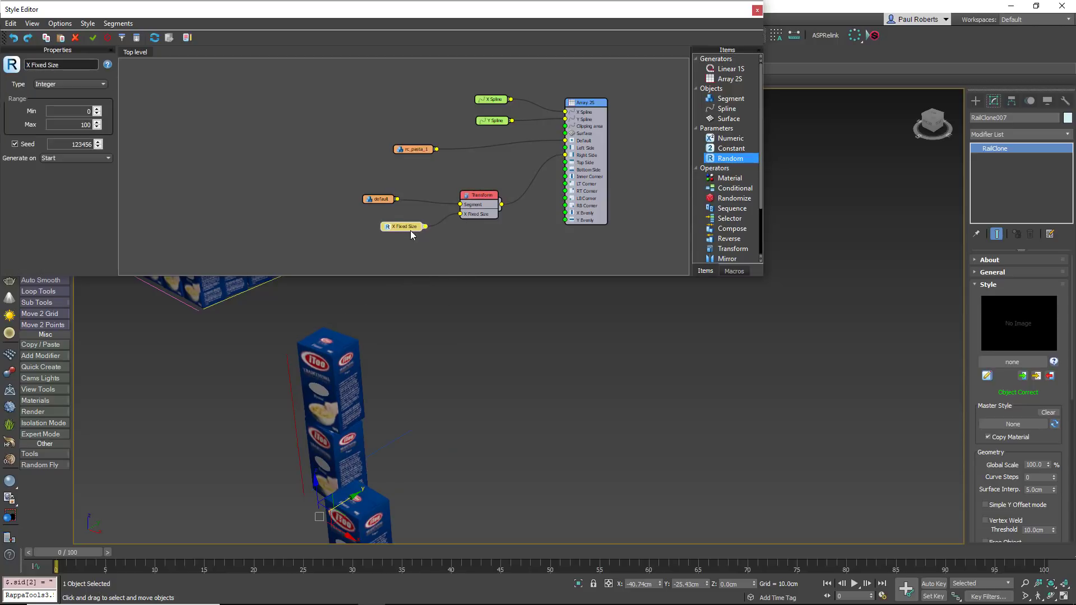
left_click(72, 84)
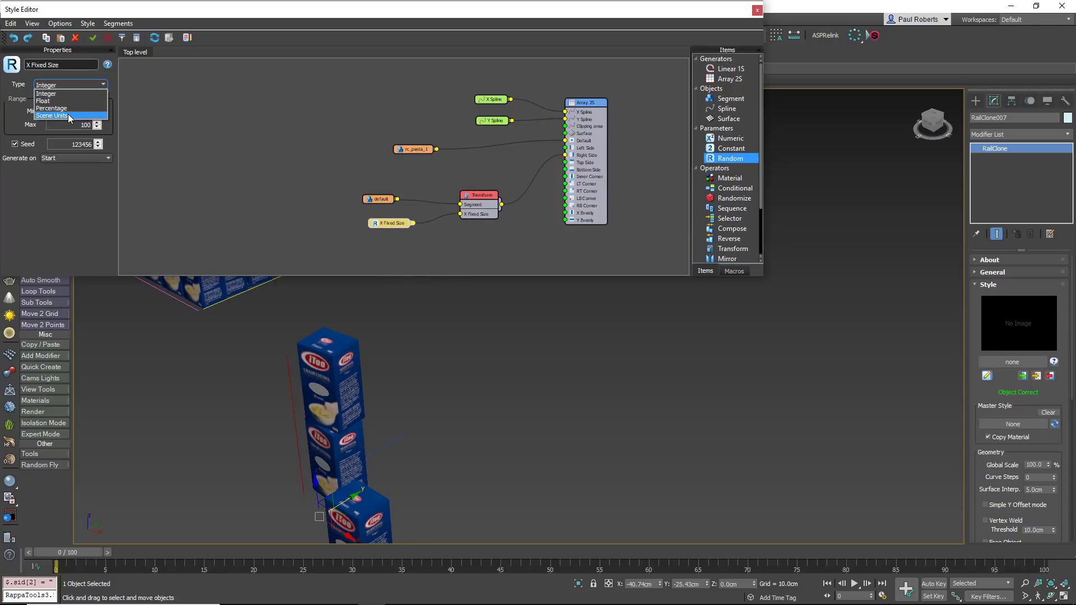
left_click(68, 113)
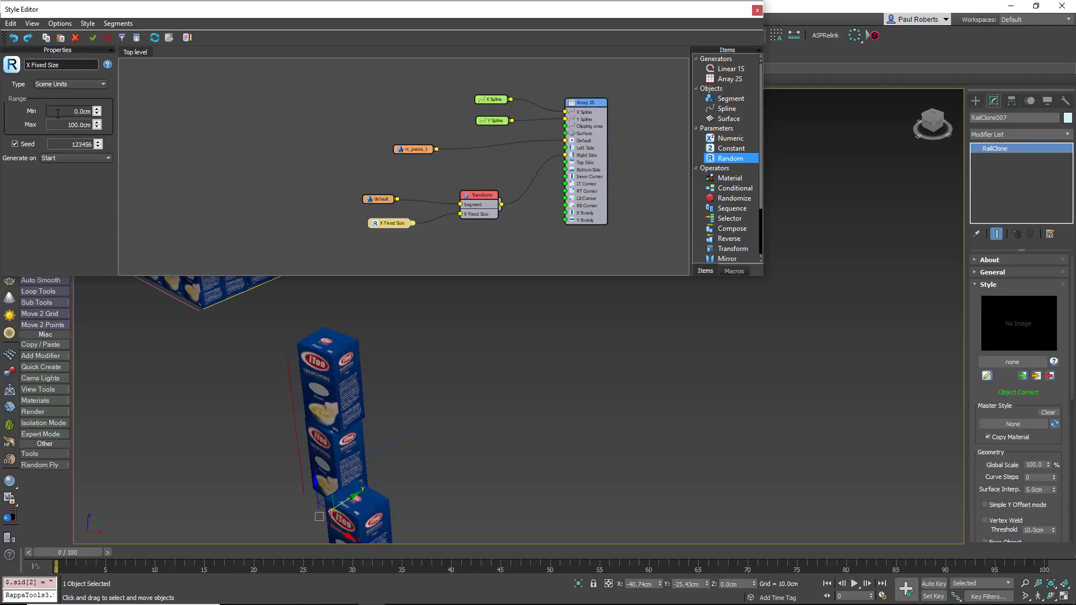
Step: Set the random X Fixed Size range to 10 cm minimum and 30 cm maximum and adjust its seed
type("10")
key("Tab")
type("30")
key("Tab")
left_click_drag(99, 143, 121, 109)
left_click(98, 141)
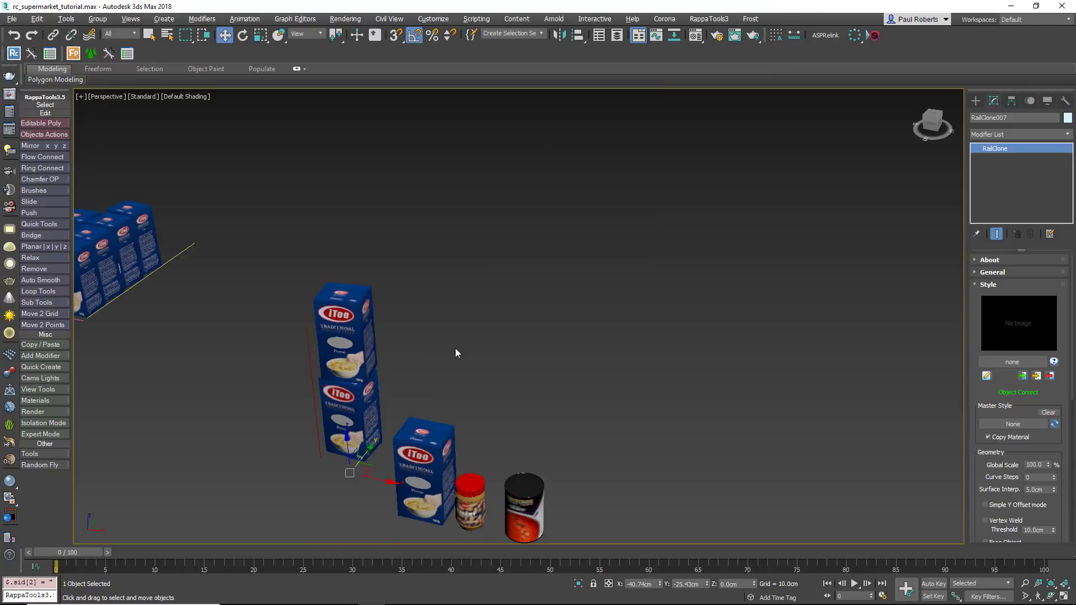
Step: Make two copies of the pasta array spaced out to the left of the original, with Free Object enabled
key("ctrl+v")
left_click(518, 350)
mouse_move(376, 478)
left_mouse_down()
mouse_move(337, 471)
mouse_move(302, 394)
mouse_move(249, 395)
left_mouse_up()
scroll(1008, 457, "down", 3)
left_click(1014, 439)
left_click(527, 356)
Step: Replace the Default segment's object with the peanut butter jar in the middle array and the tomato can in the leftmost array
left_click(245, 311)
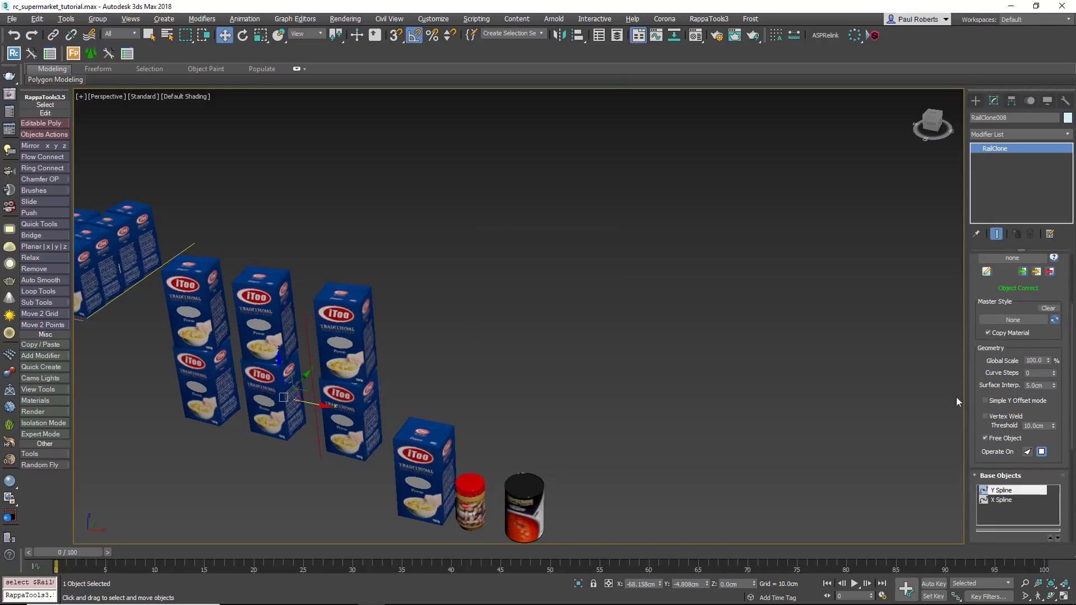
scroll(1006, 303, "up", 1)
left_click(986, 279)
left_click(405, 141)
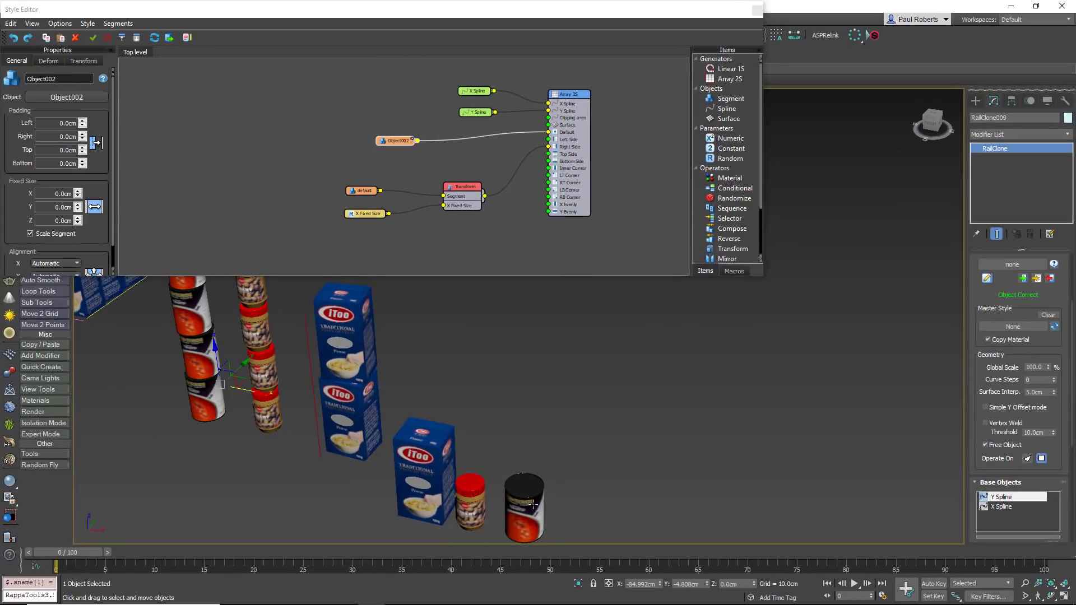
left_click(757, 9)
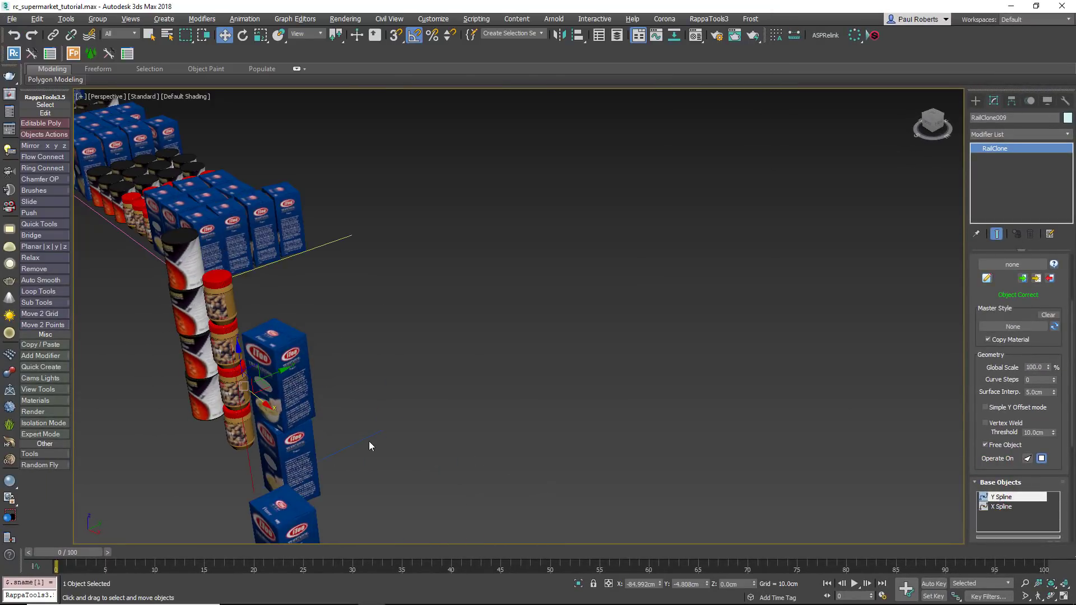
Step: Move the rear vertex of the front-to-back ground line farther back to deepen the three product arrays
left_click(369, 441)
key("1")
left_click_drag(399, 440, 452, 406)
middle_click_drag(263, 488, 328, 477, "alt")
left_click(1006, 301)
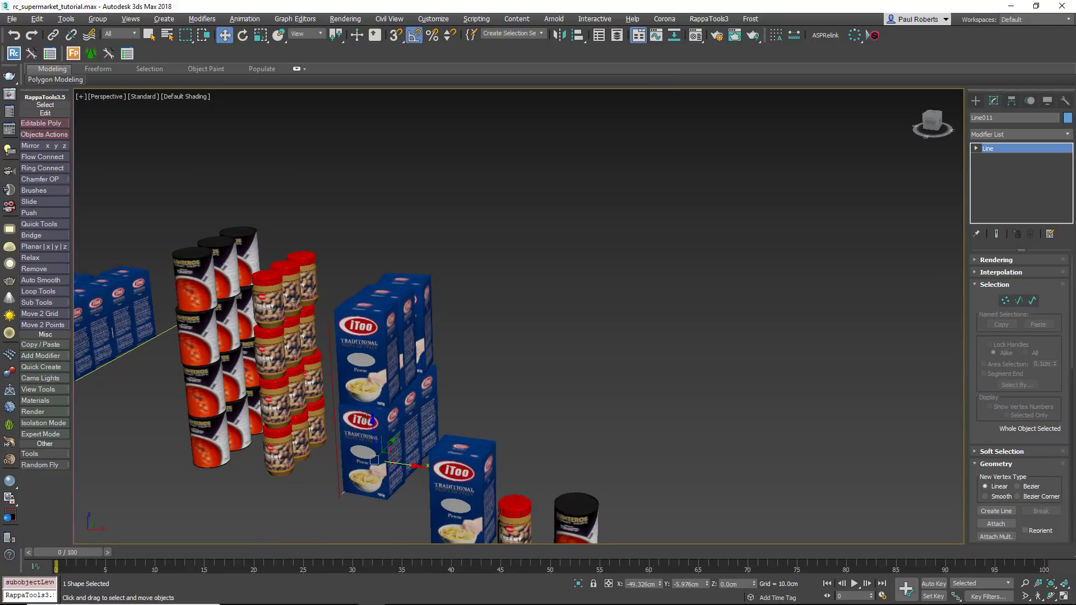
Step: Lower the top vertex of the vertical line to reduce the stacking height of the three product arrays
left_click(335, 420)
key("1")
left_click_drag(328, 300, 318, 365)
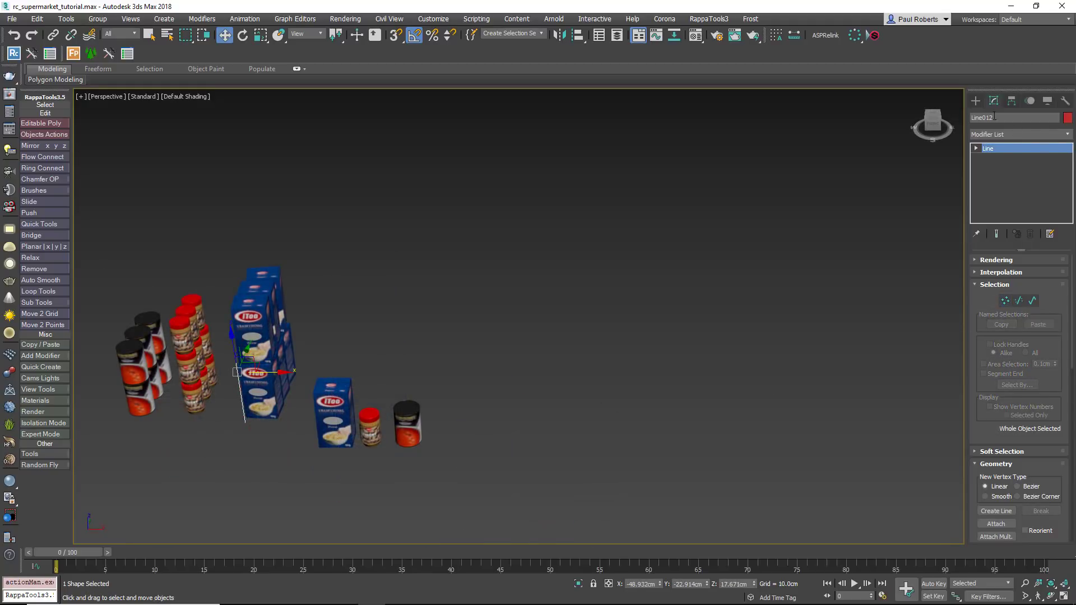
Step: Draw a straight two-point line on the ground to the right of the arrays, starting behind the single pasta box
left_click(976, 101)
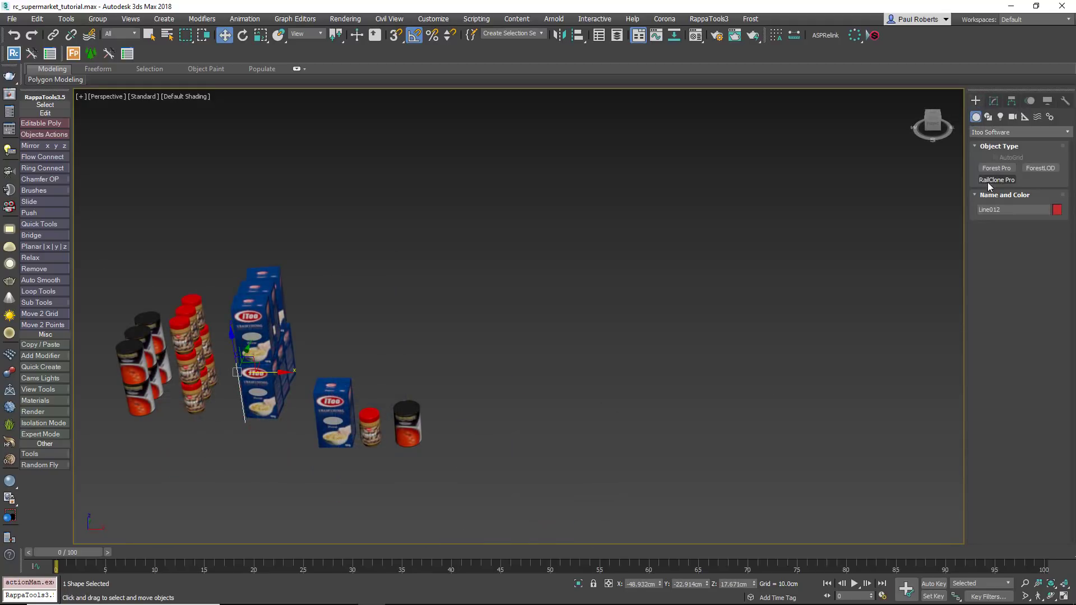
left_click(988, 117)
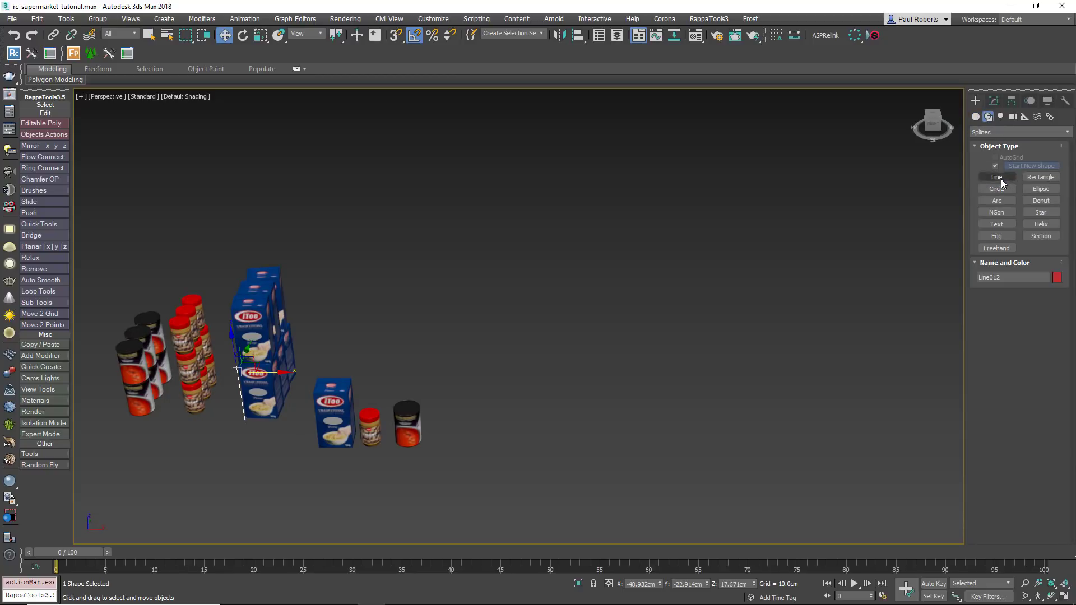
left_click(1000, 177)
left_click(320, 377)
left_click(683, 376)
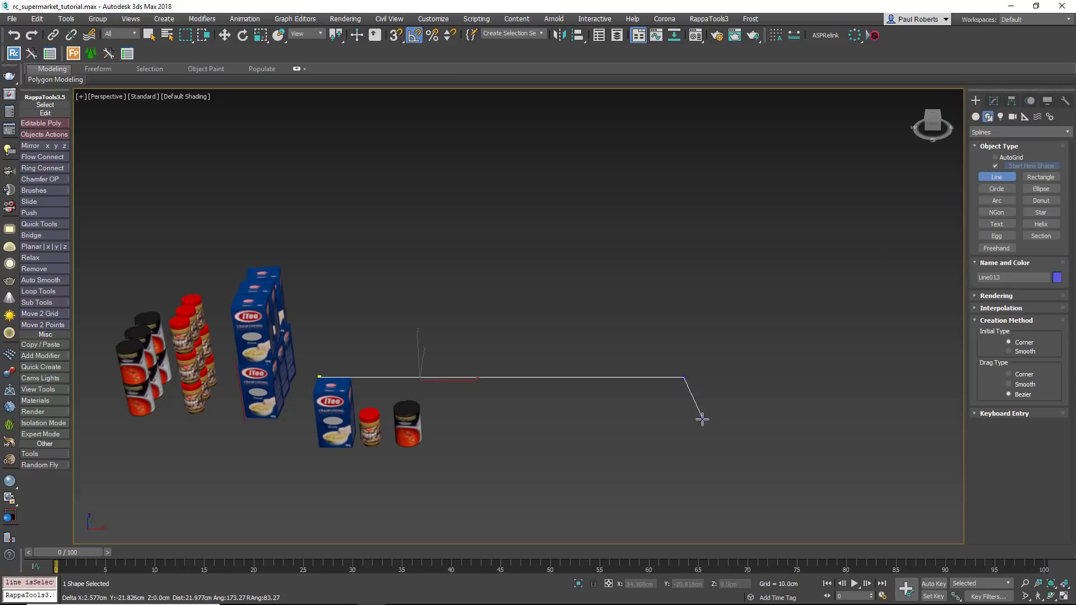
right_click(702, 420)
Step: Create a RailClone Pro object in front of the new line and add a Linear 1S generator to its style
left_click(975, 117)
left_click(990, 180)
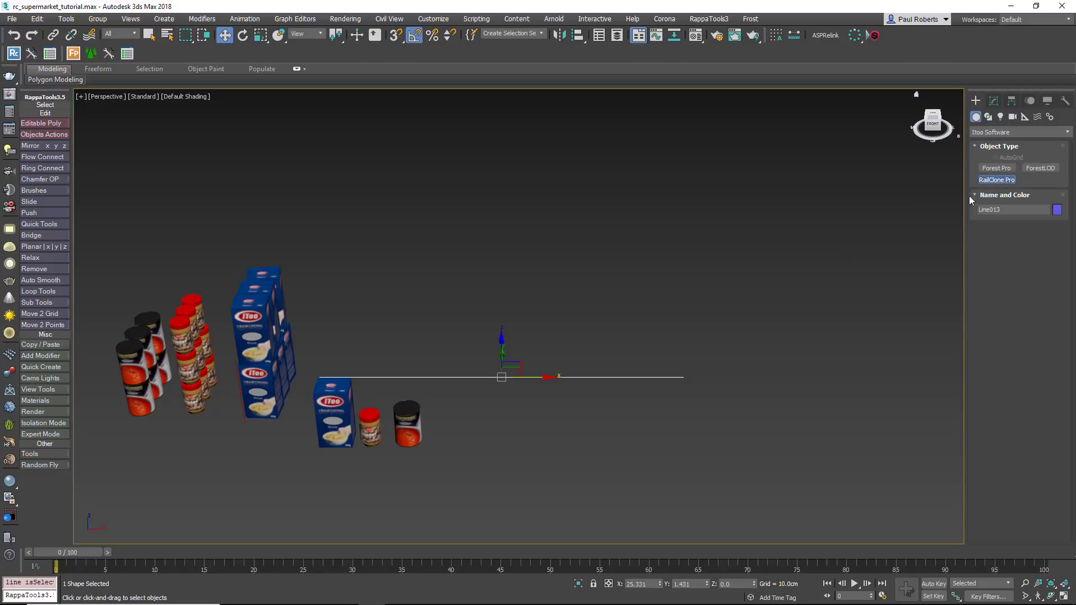
left_click_drag(527, 428, 552, 455)
right_click(552, 455)
left_click(992, 100)
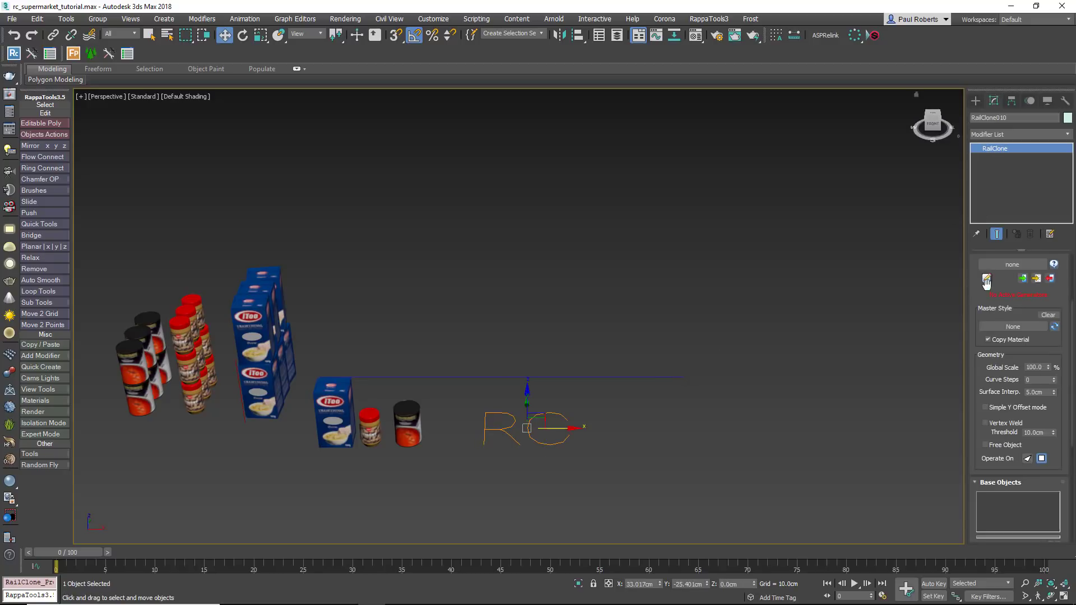
left_click(987, 279)
left_click_drag(724, 71, 620, 79)
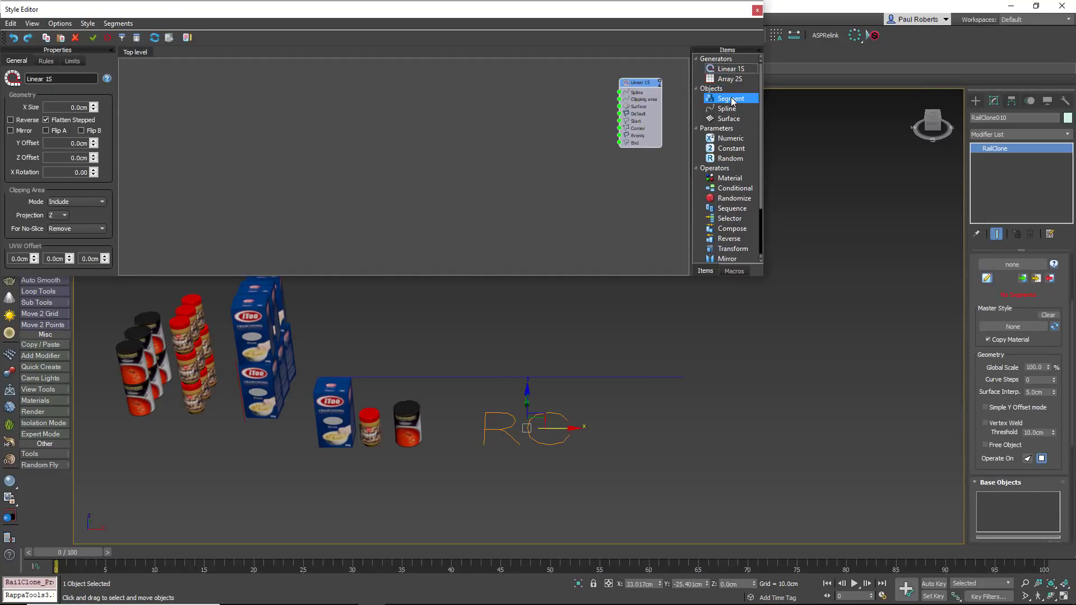
Step: Add three segments to the style and assign them the tomato can, peanut butter jar and pasta box RailClone arrays
left_click_drag(724, 99, 455, 109)
left_click_drag(720, 99, 457, 144)
left_click(476, 115)
left_click(62, 97)
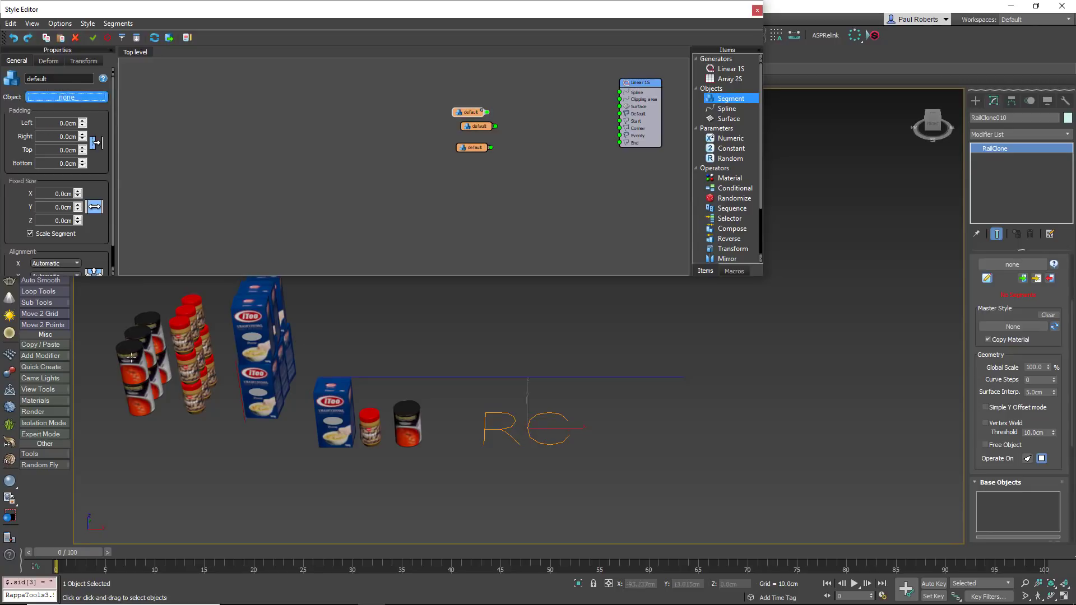
left_click(140, 351)
left_click(476, 125)
left_click(66, 97)
left_click(175, 339)
left_click(472, 147)
left_click(66, 97)
left_click(261, 392)
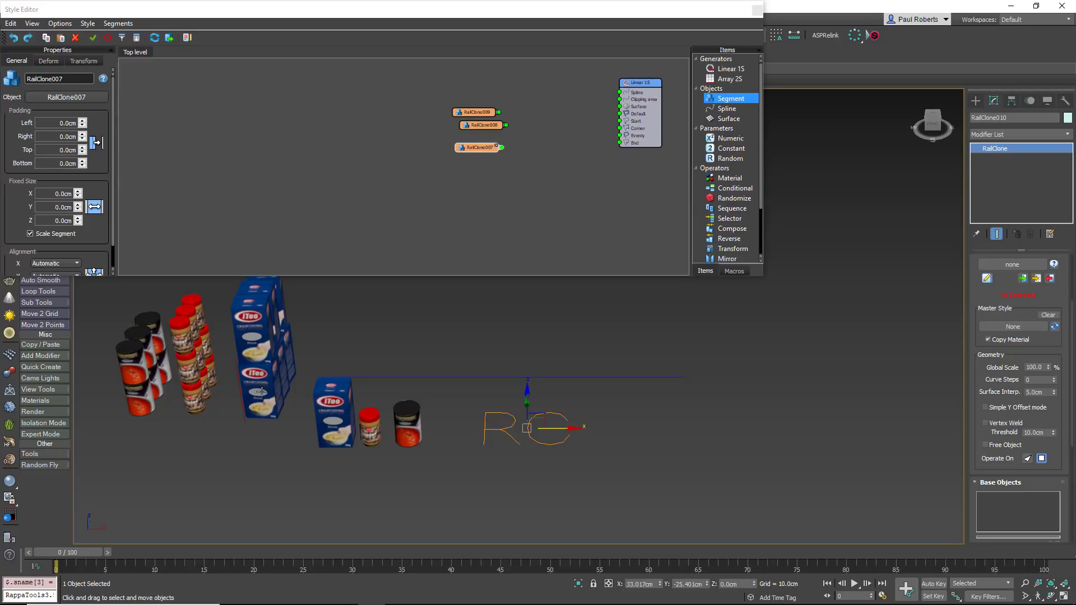
Step: Turn off Bend deformation for all three segments
left_click(480, 112)
left_click(47, 61)
left_click(20, 83)
left_click(481, 125)
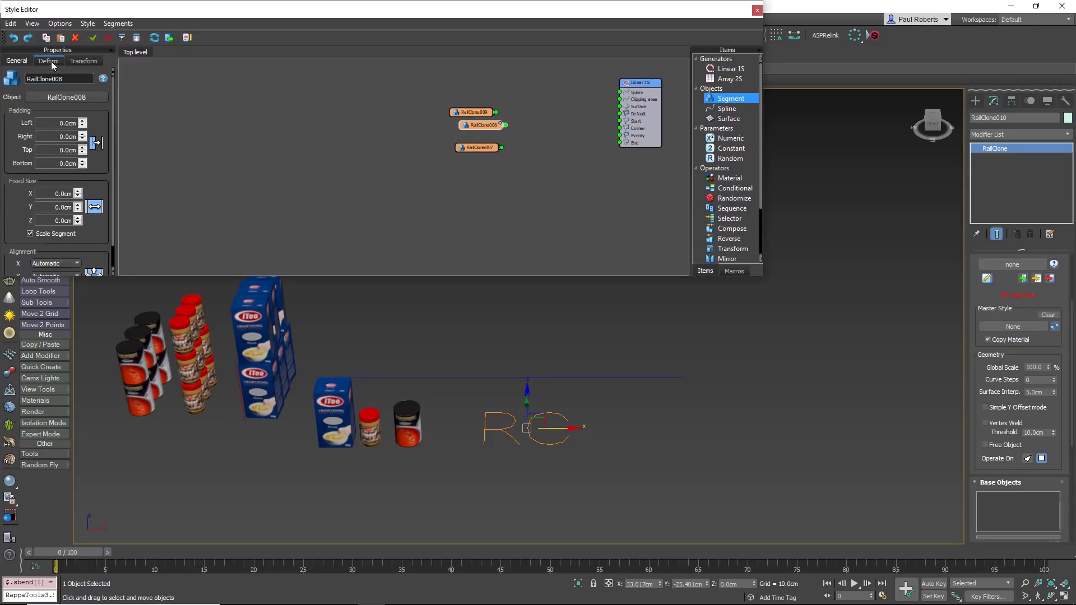
left_click(48, 61)
left_click(20, 84)
left_click(460, 146)
left_click(48, 61)
left_click(21, 83)
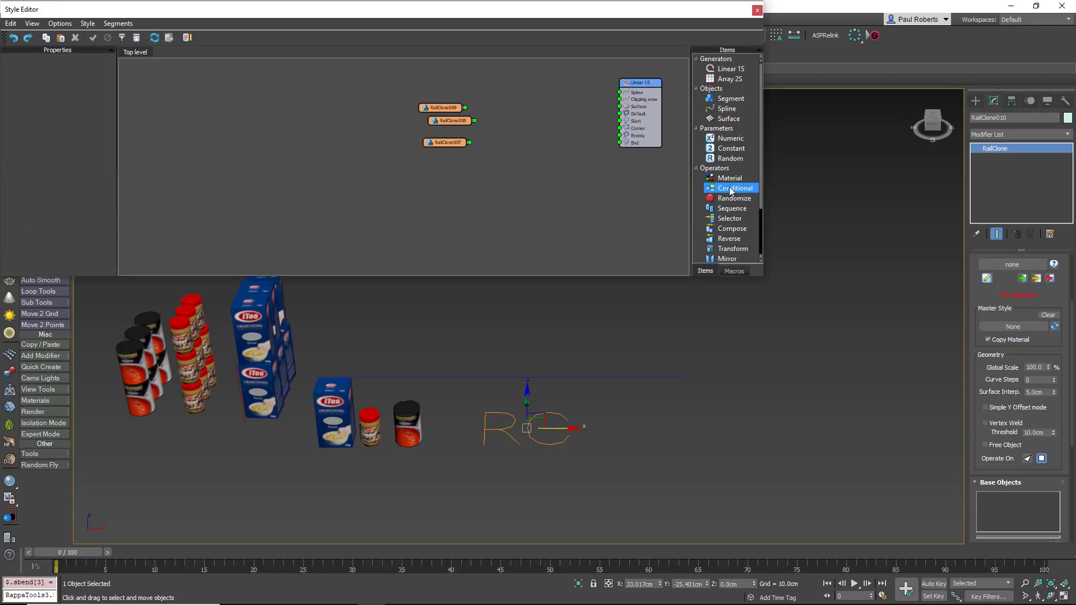
Step: Add a Sequence operator, wire the three segments into it and connect it to the generator's Default input
left_click_drag(747, 213, 491, 110)
left_click_drag(475, 168, 437, 98)
left_click_drag(465, 107, 620, 113)
Step: Add a Spline node connected to the generator's Spline input and assign the newly drawn ground line to it
left_click(726, 111)
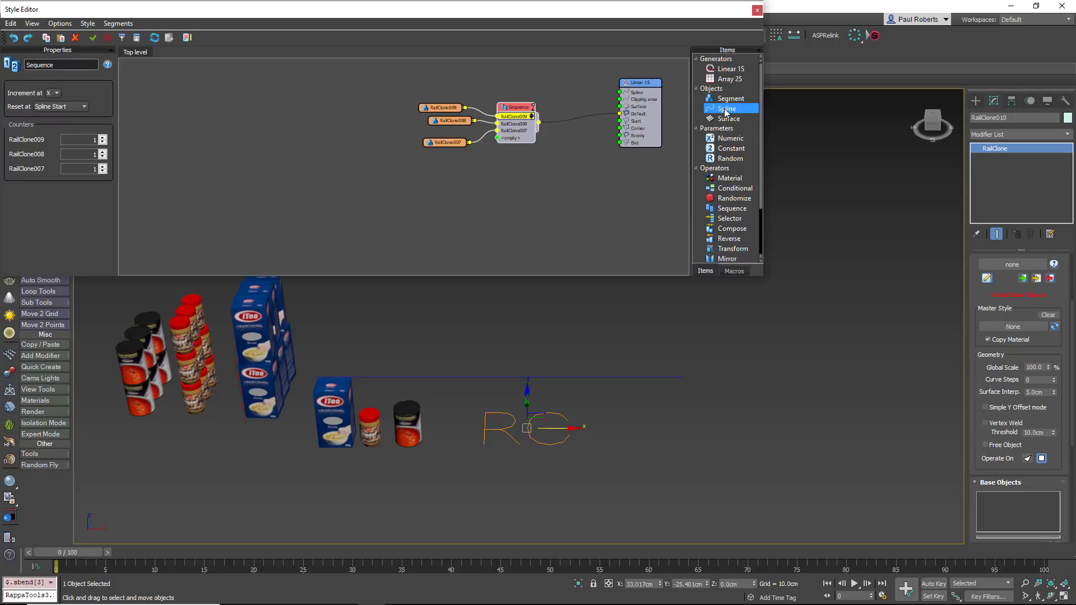
left_click_drag(726, 111, 536, 89)
left_click_drag(619, 92, 619, 92)
left_click(95, 85)
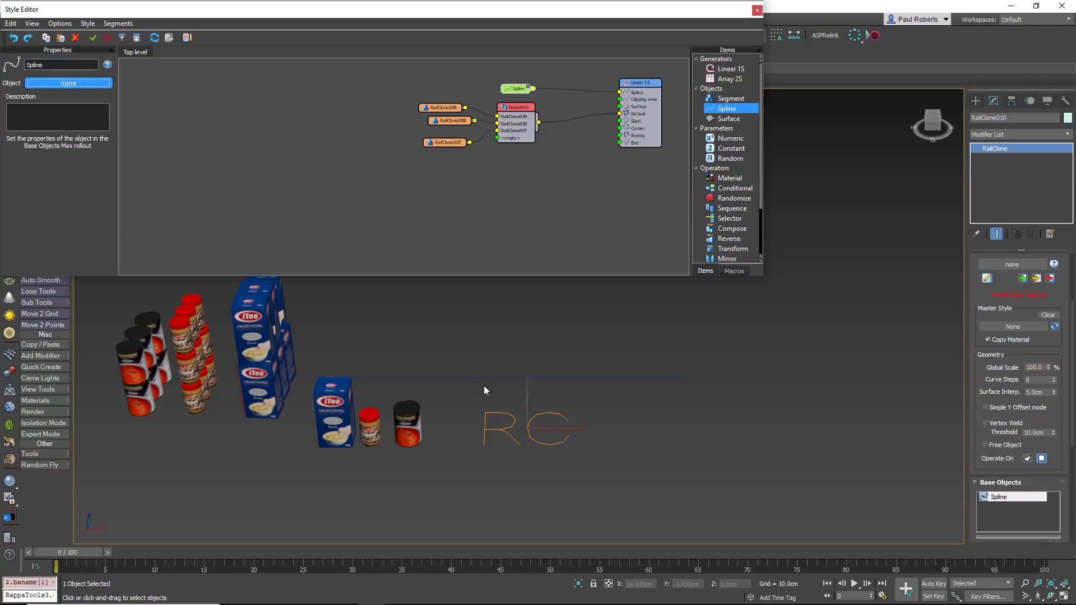
left_click(484, 377)
Step: Set the Sequence operator's counters to 3 for each of the three segments
middle_click_drag(485, 376, 603, 391, "alt")
left_click(516, 107)
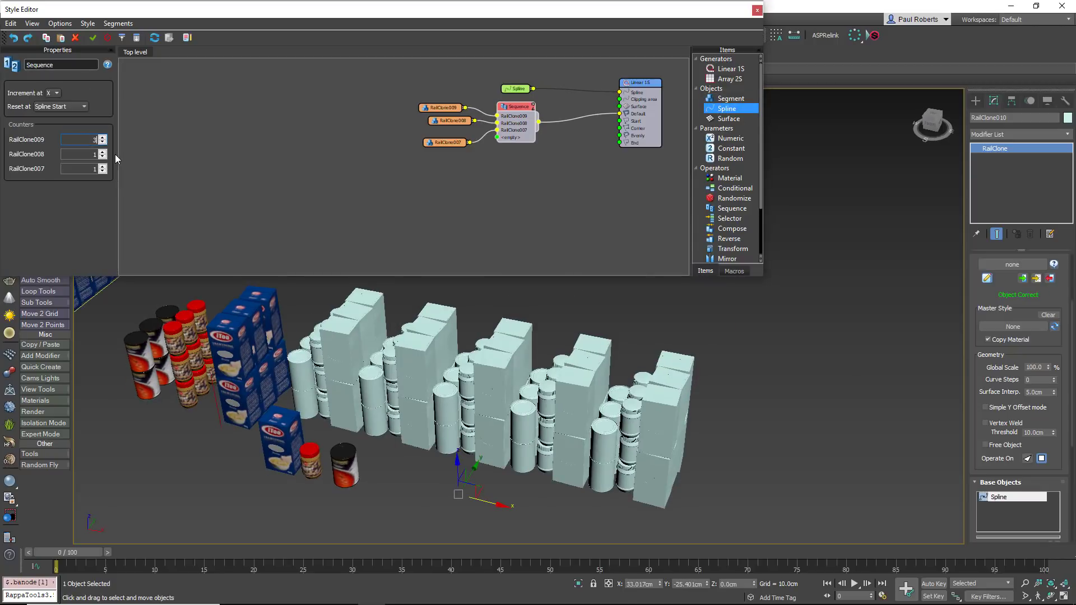
key("Tab")
type("3")
key("Tab")
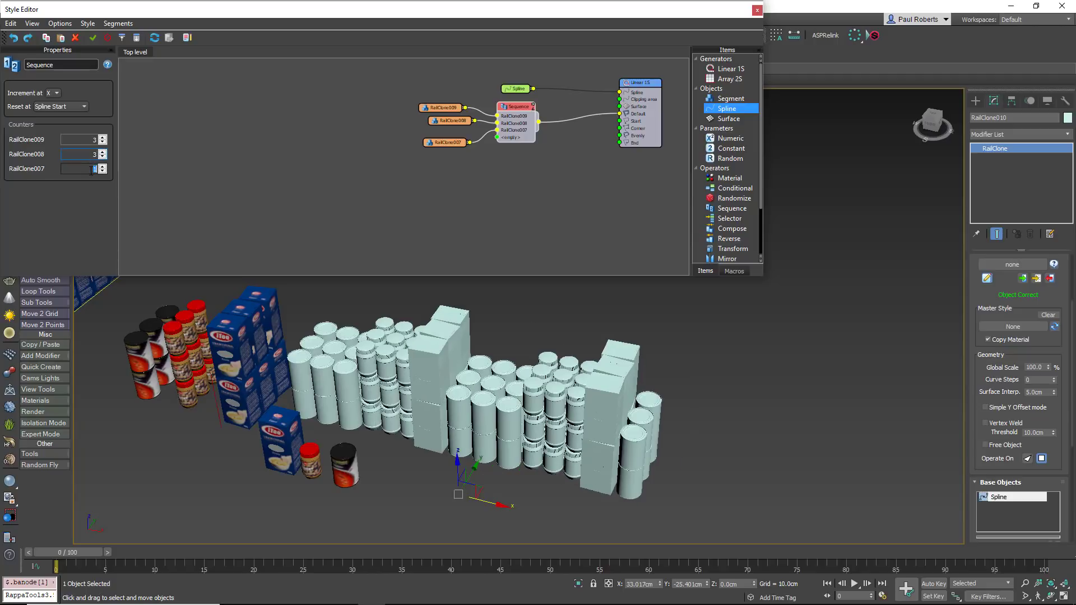
type("3")
key("Return")
Step: Set the Y alignment of the three segments to Bottom so the products sit behind the path line
left_click(431, 129)
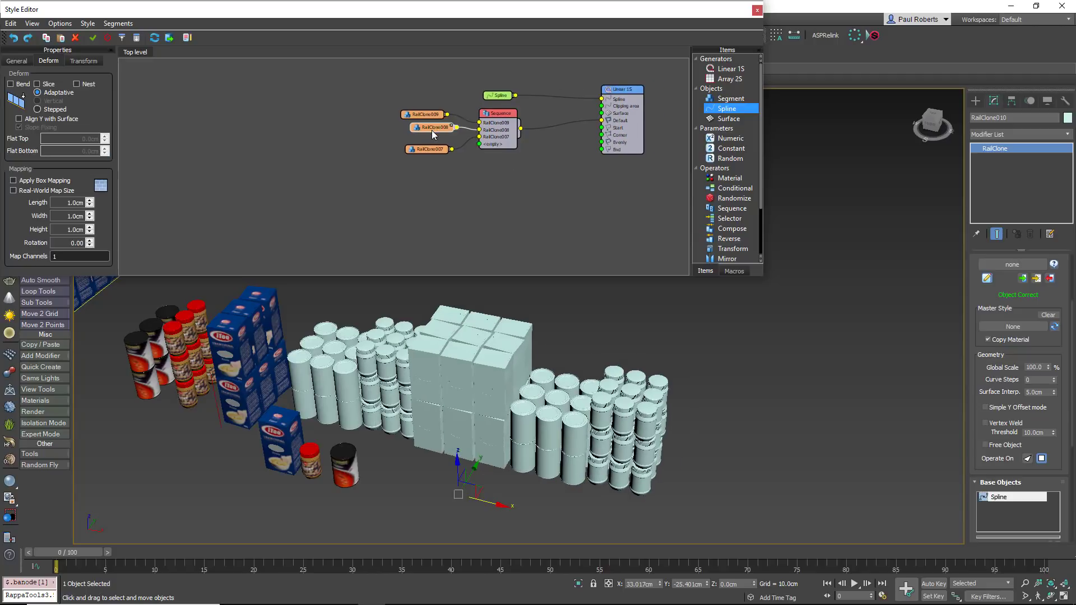
middle_click_drag(544, 436, 512, 349, "alt")
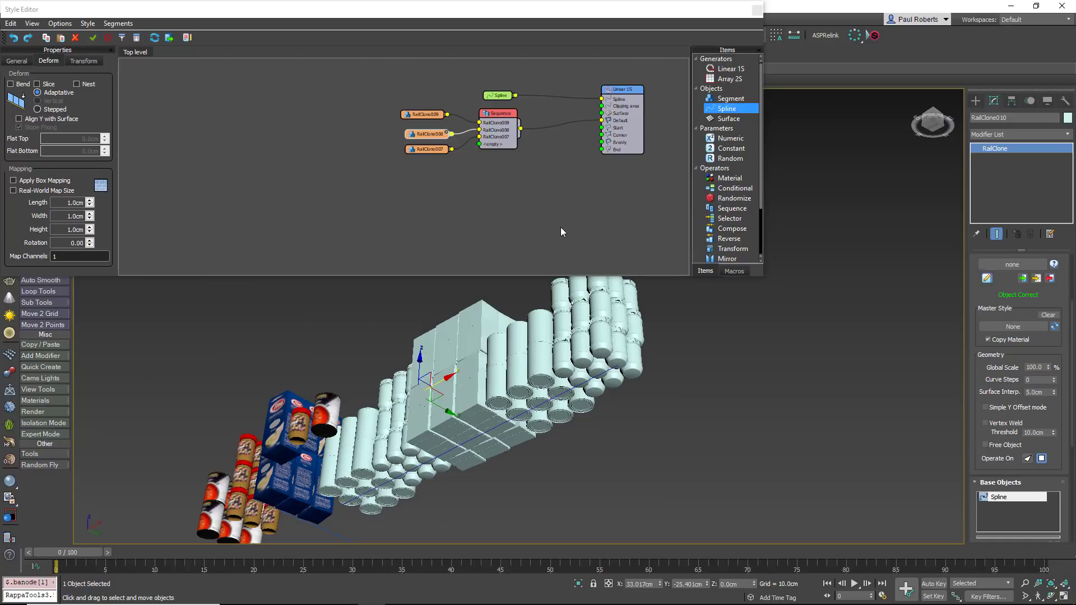
left_click(427, 114)
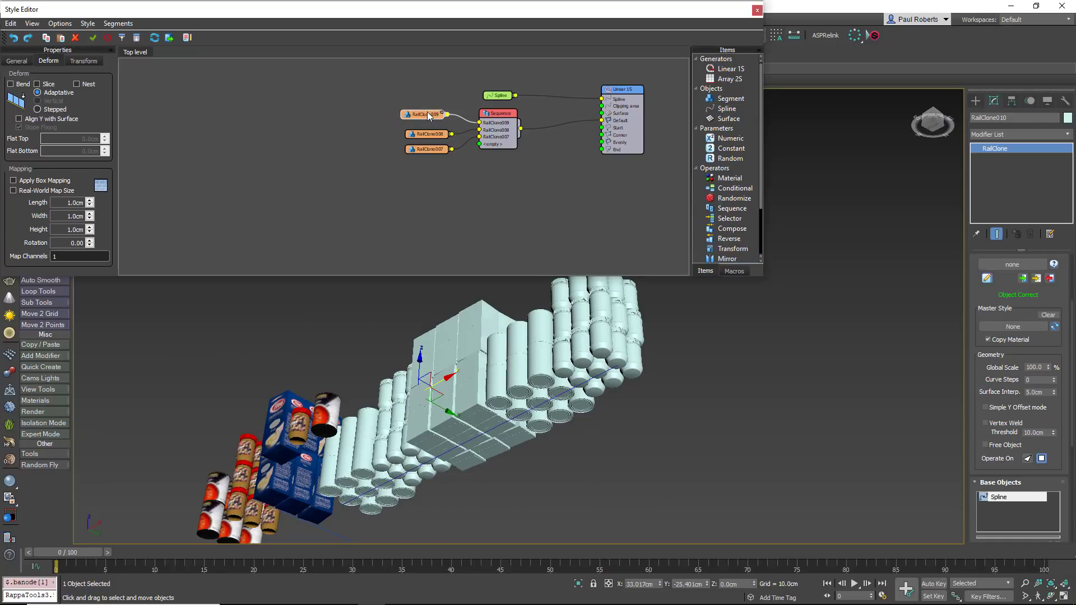
left_click(17, 60)
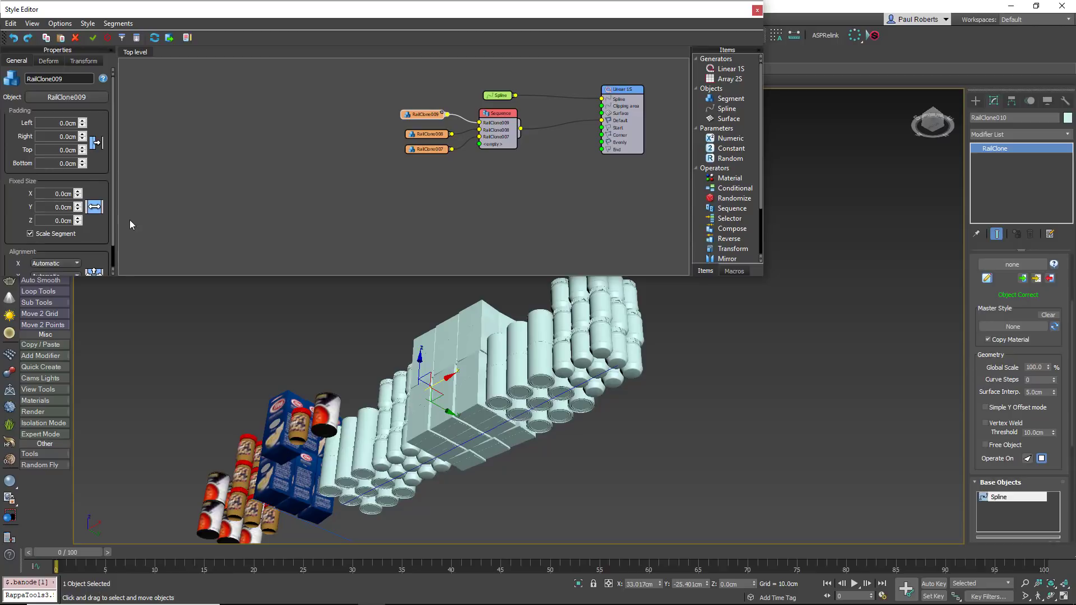
scroll(112, 222, "down", 2)
left_click(54, 251)
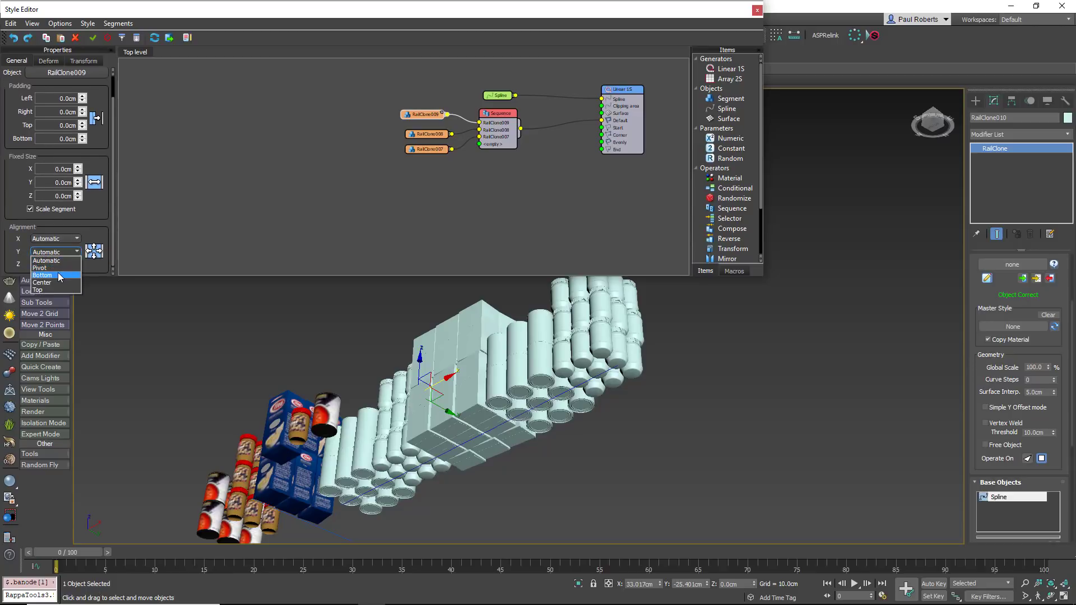
left_click(412, 139)
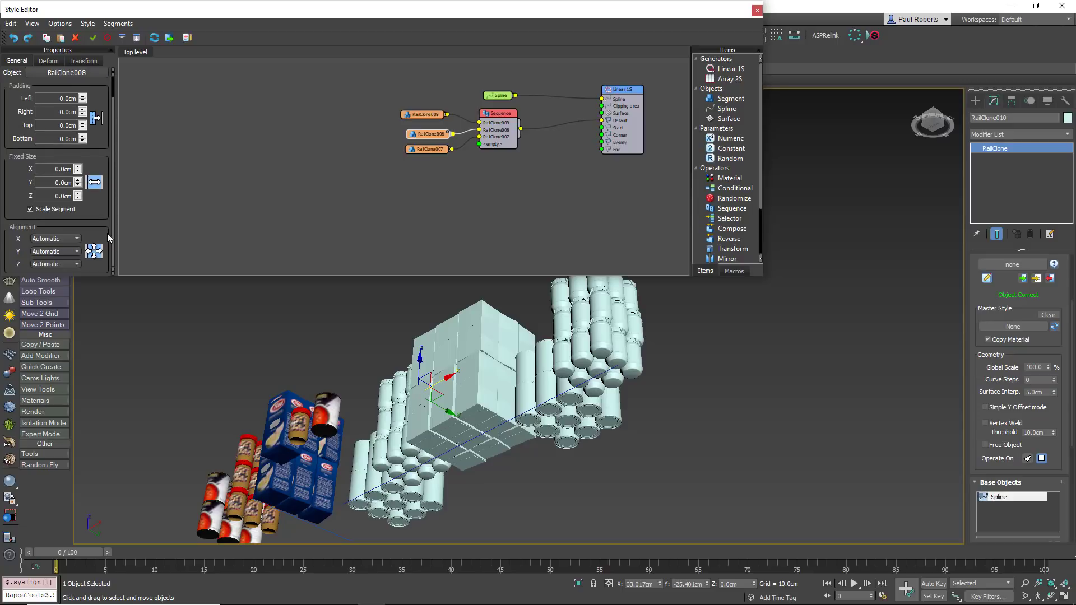
left_click(54, 252)
left_click(114, 250)
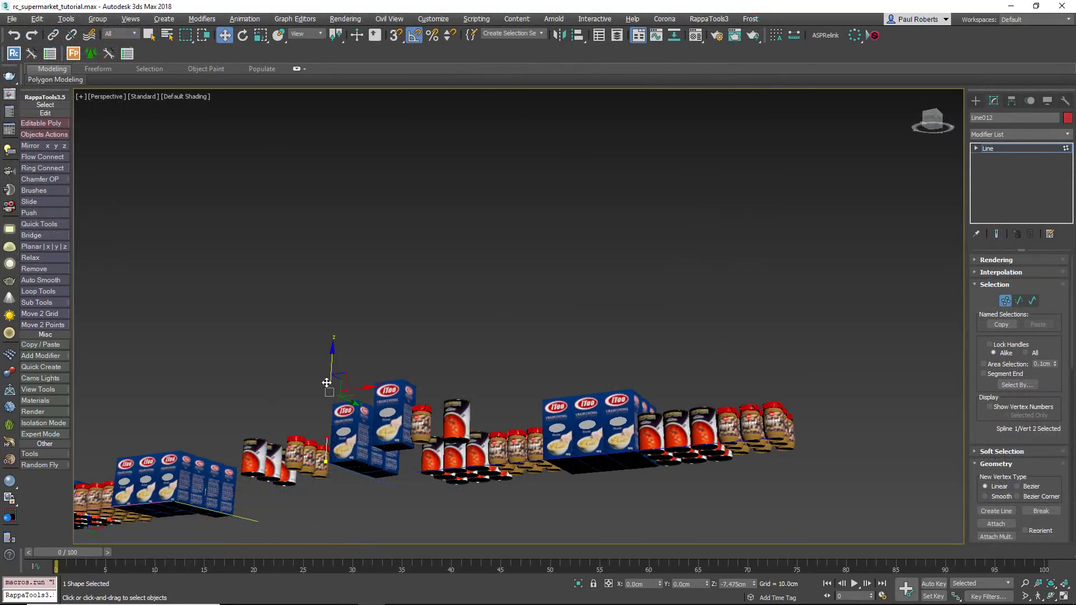
Step: Raise the vertical line's top vertex to stack the products higher, and adjust the rear vertex of the front-to-back line
left_click_drag(327, 383, 327, 344)
left_click(377, 480)
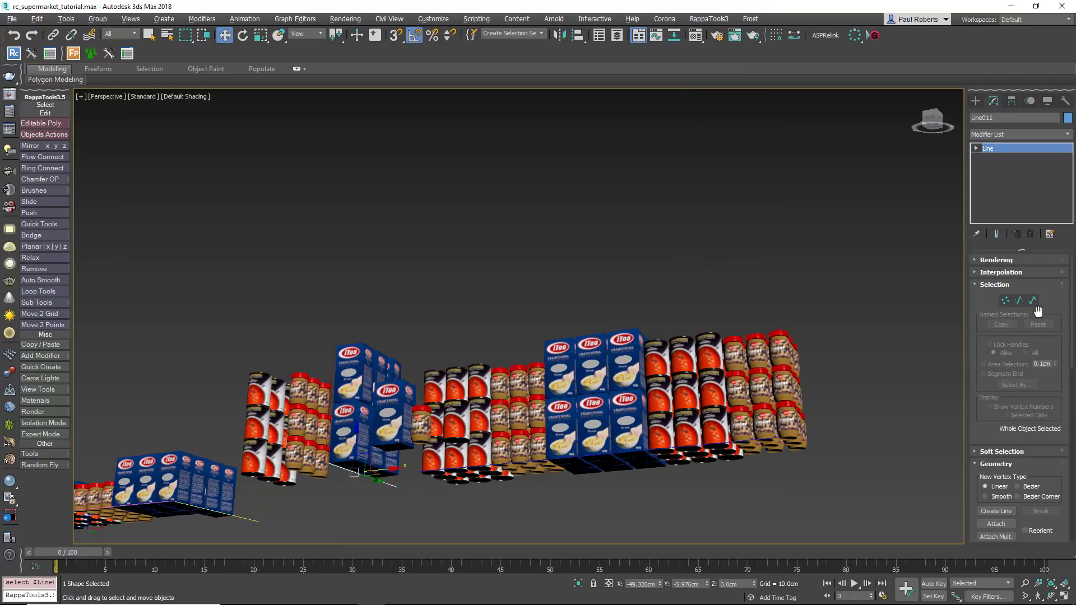
left_click(1005, 300)
middle_click_drag(617, 337, 529, 341, "alt")
mouse_move(528, 341)
left_mouse_down()
mouse_move(487, 373)
mouse_move(603, 302)
mouse_move(534, 348)
left_mouse_up()
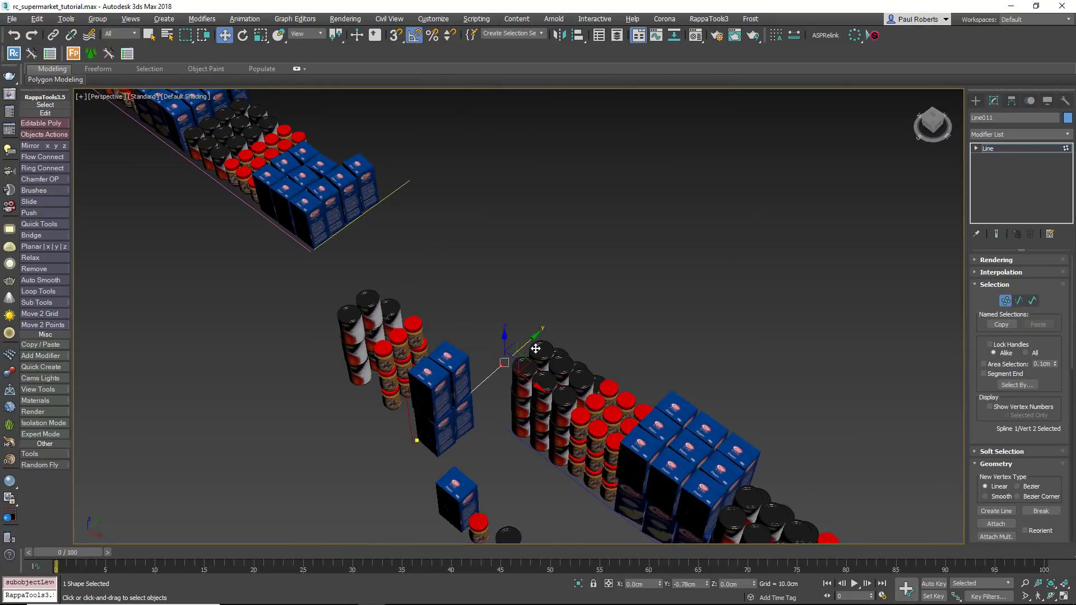
Step: Shorten the ground path line by moving its end vertex in, leaving room for one group of each product
left_click(580, 488)
left_click(1005, 300)
left_click(612, 518)
middle_click_drag(613, 518, 784, 483, "alt")
key("1")
left_click_drag(738, 479, 591, 450)
middle_click_drag(622, 473, 537, 438)
left_click(1007, 301)
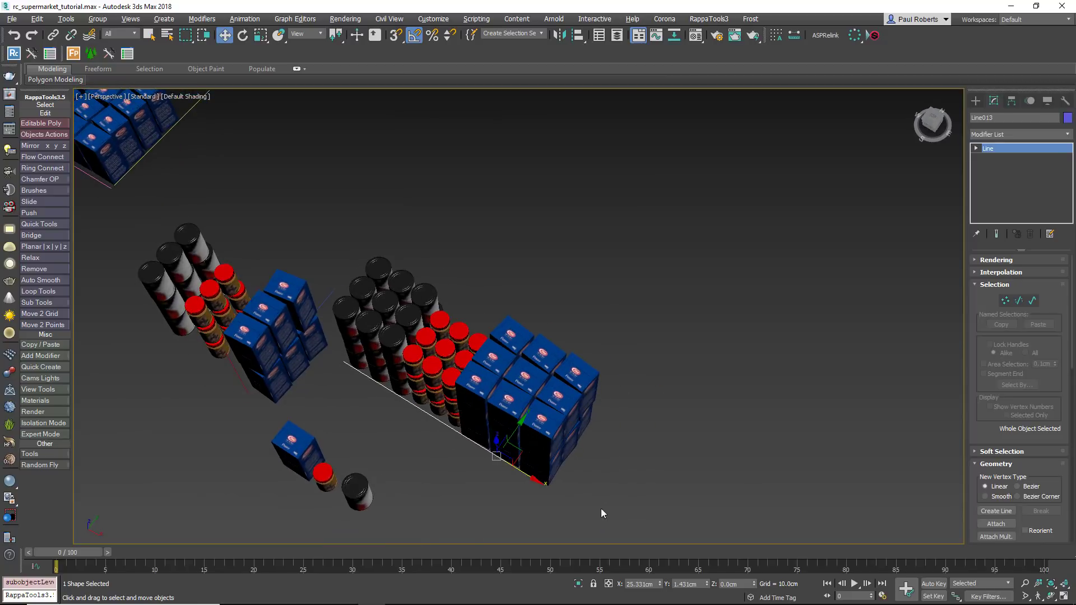
middle_click_drag(613, 503, 630, 461, "alt")
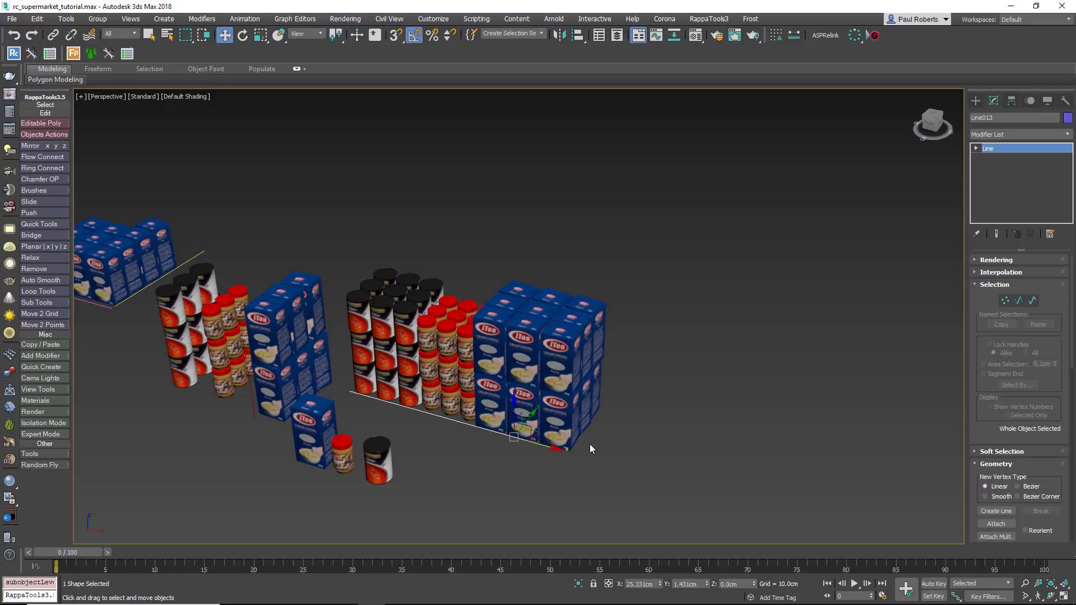
Step: Enable Nest for the pasta, peanut butter and tomato can segments of the combined RailClone style
left_click(565, 338)
middle_click_drag(578, 364, 432, 459)
middle_click_drag(497, 419, 557, 416, "alt")
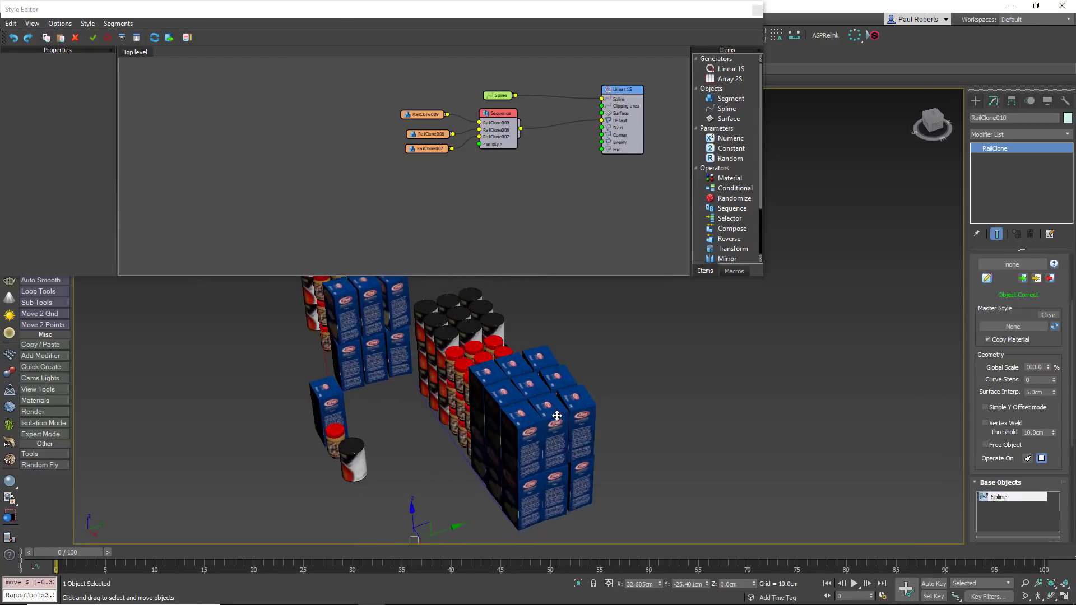
scroll(557, 416, "up", 5)
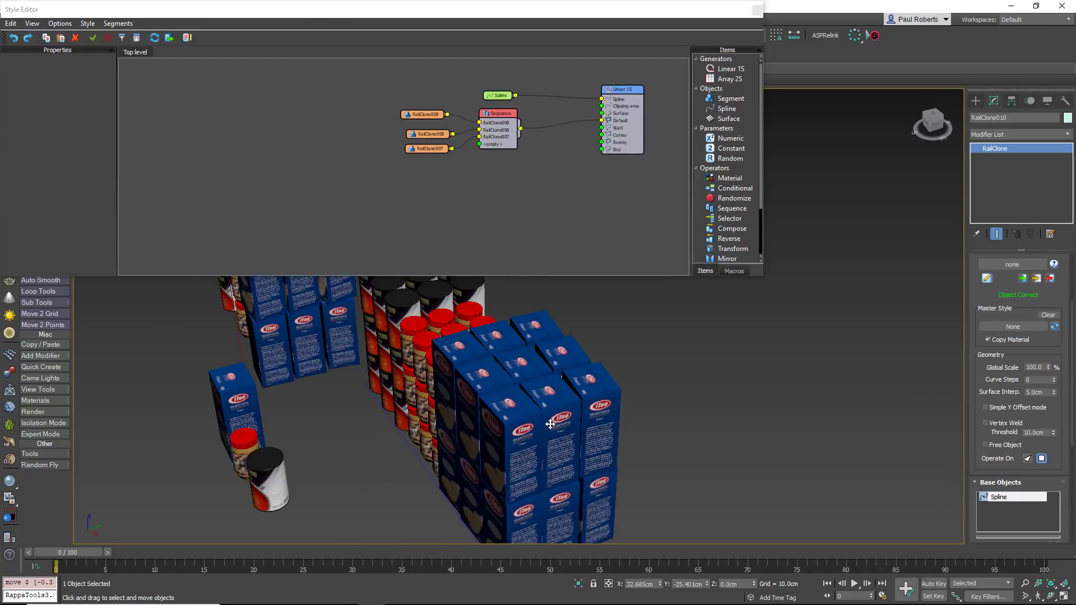
left_click(414, 149)
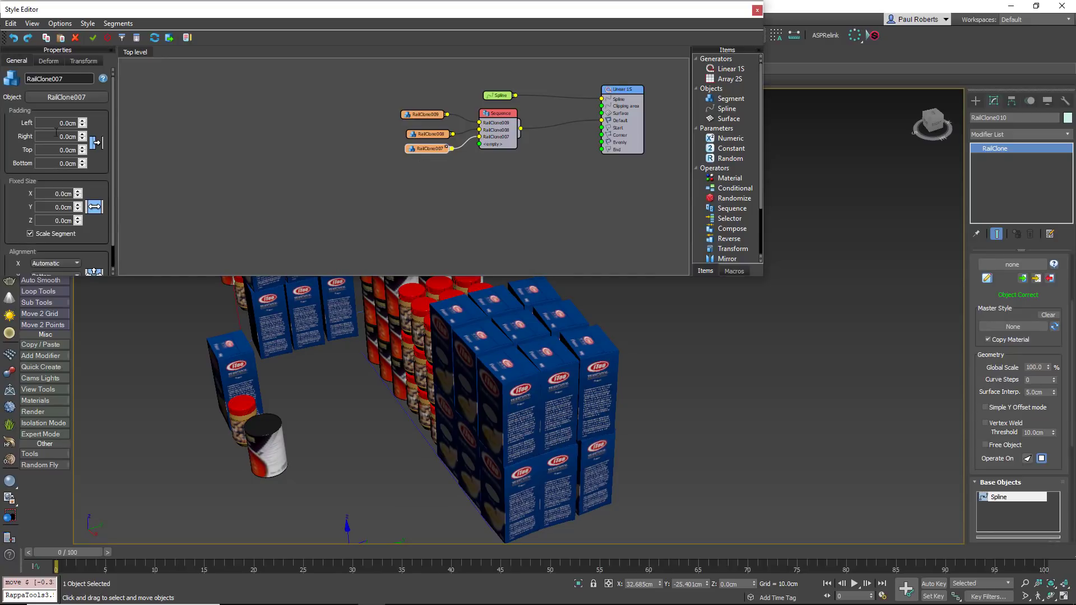
left_click(45, 61)
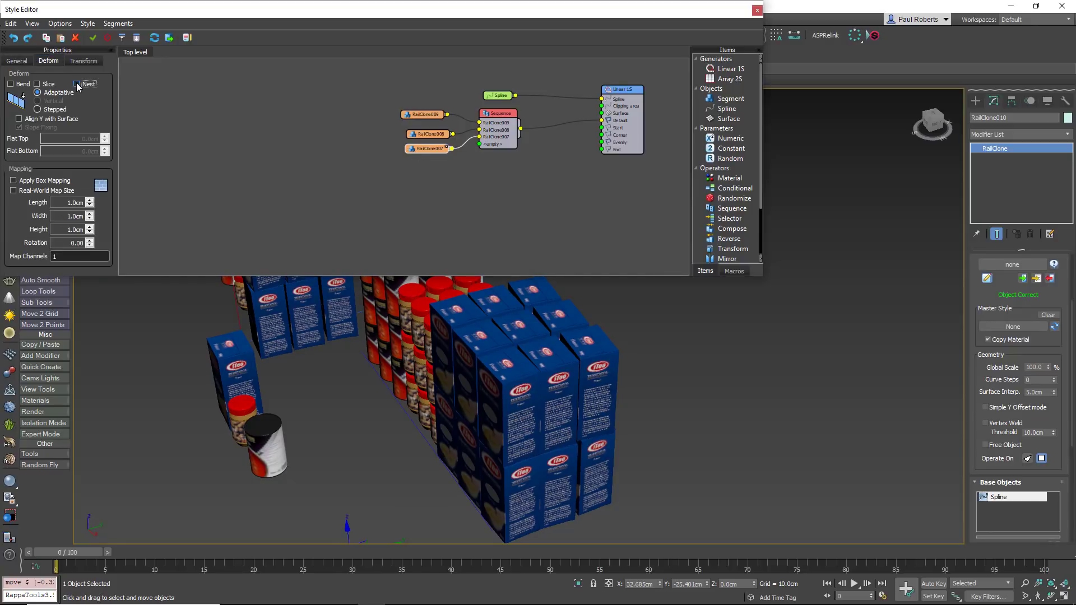
left_click(411, 136)
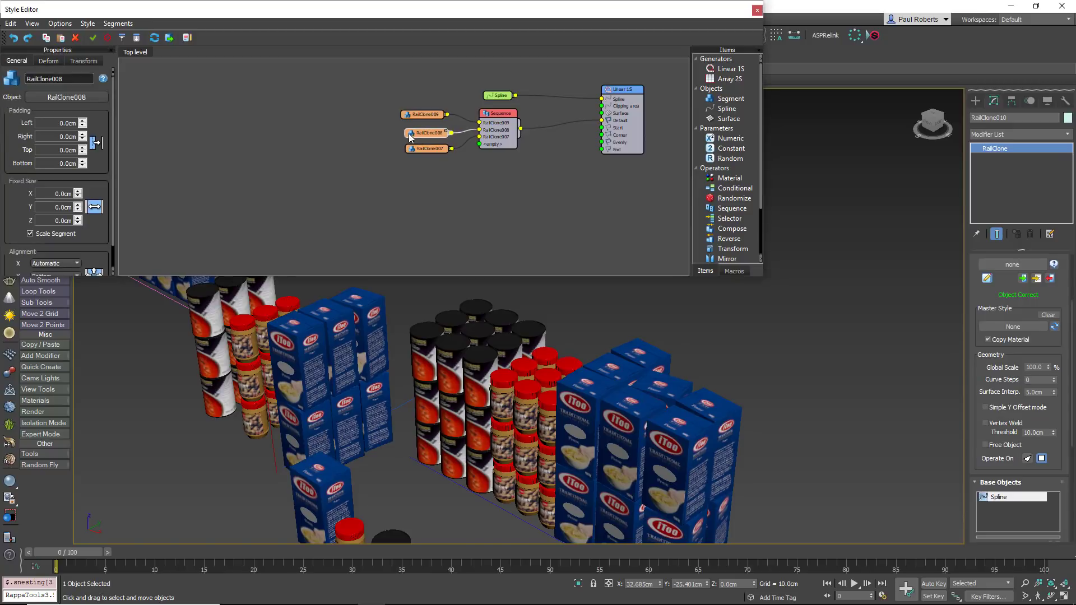
left_click(49, 61)
left_click(76, 84)
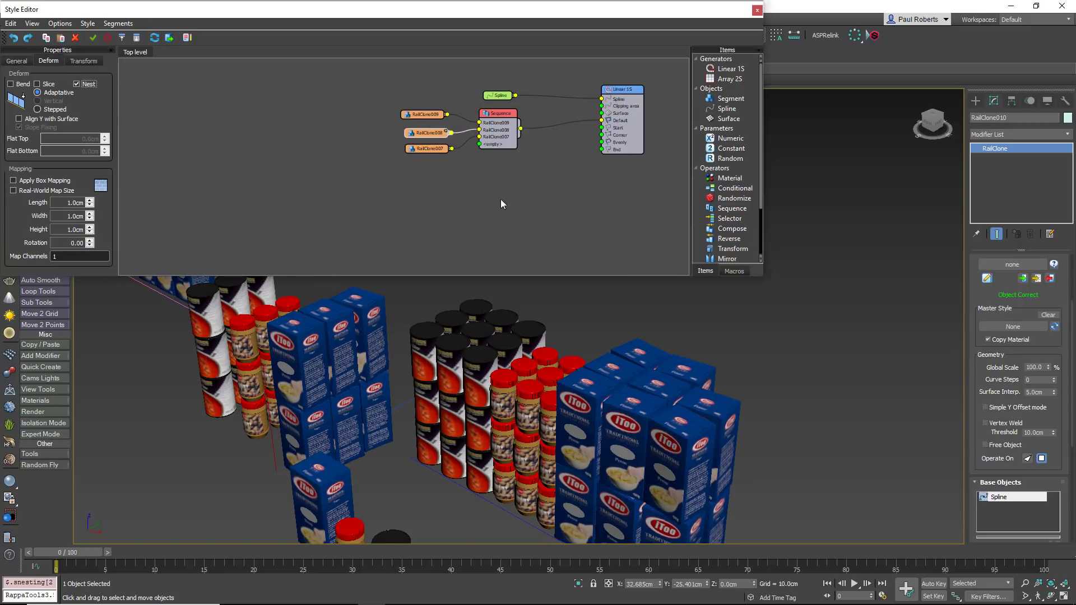
left_click(424, 114)
left_click(55, 64)
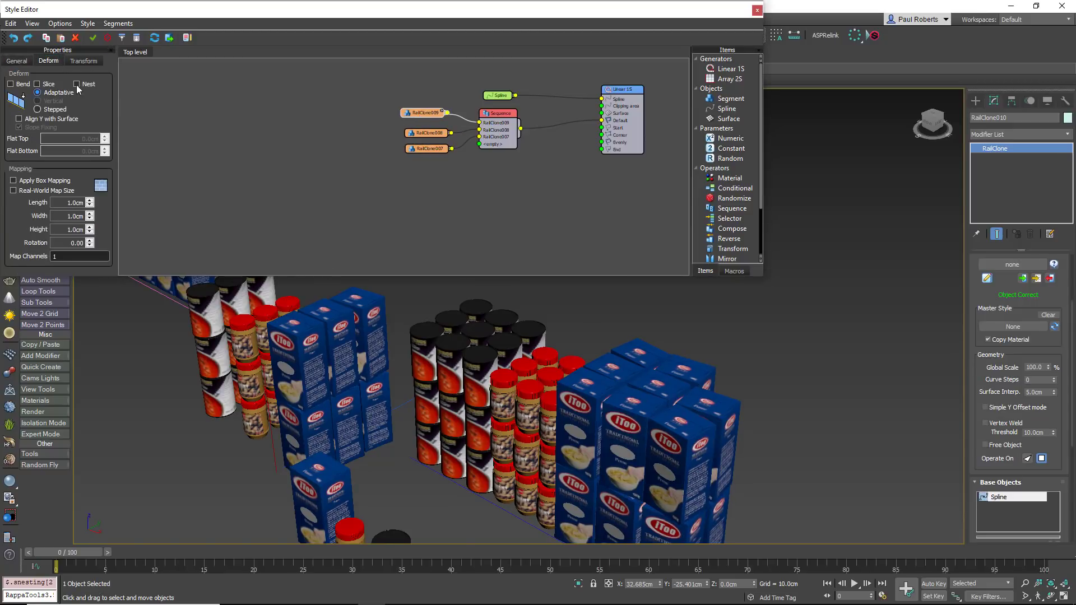
scroll(507, 405, "down", 5)
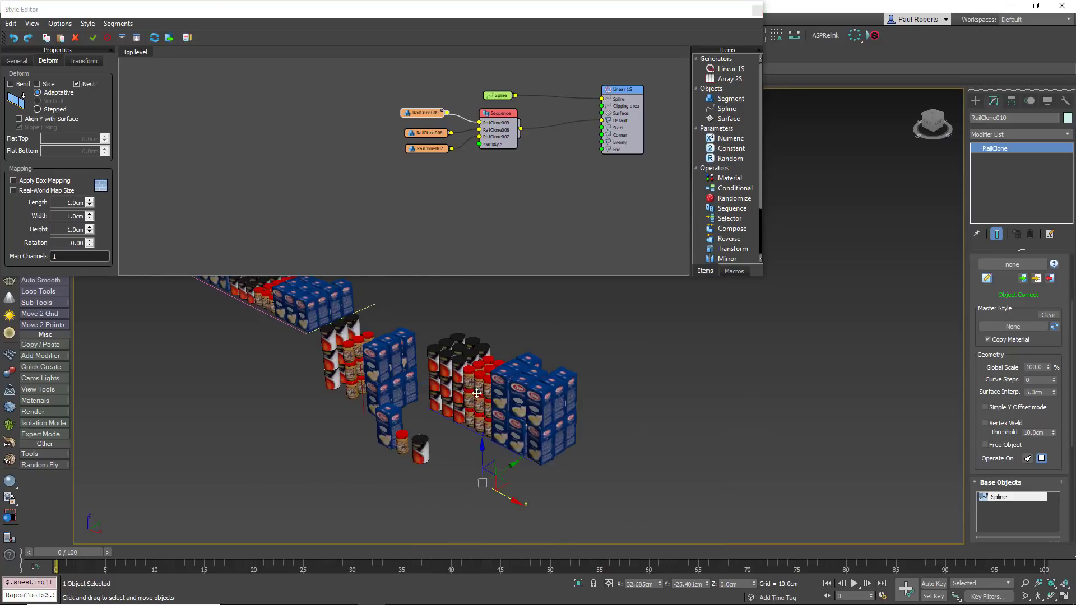
middle_click_drag(507, 404, 518, 428, "alt")
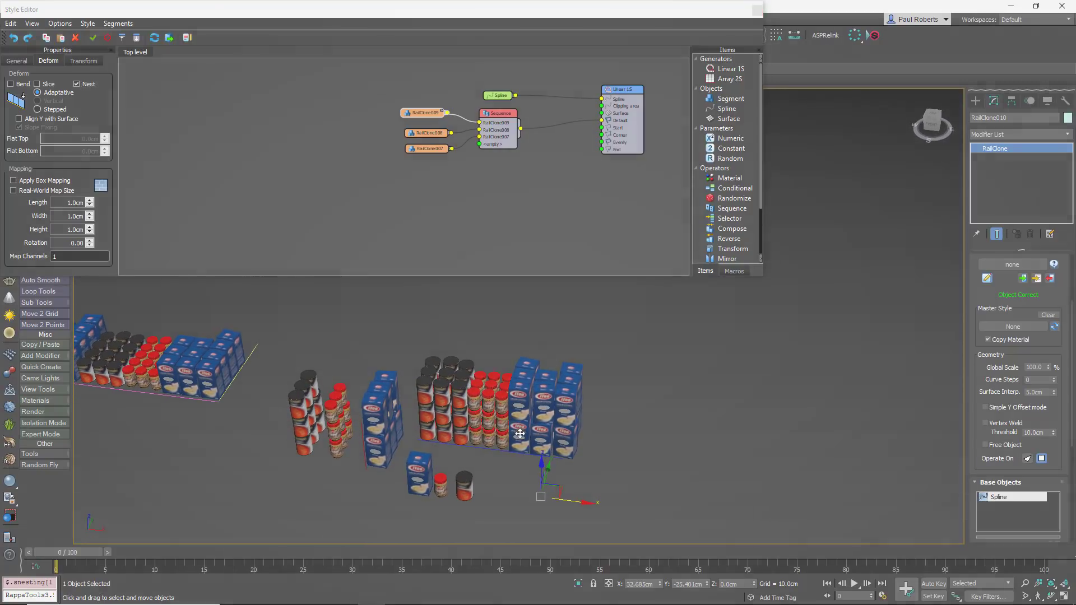
Step: Open the 10x10 Y Stacker macro for editing and examine its internal node network, then return to the top level
middle_click_drag(603, 336, 620, 358)
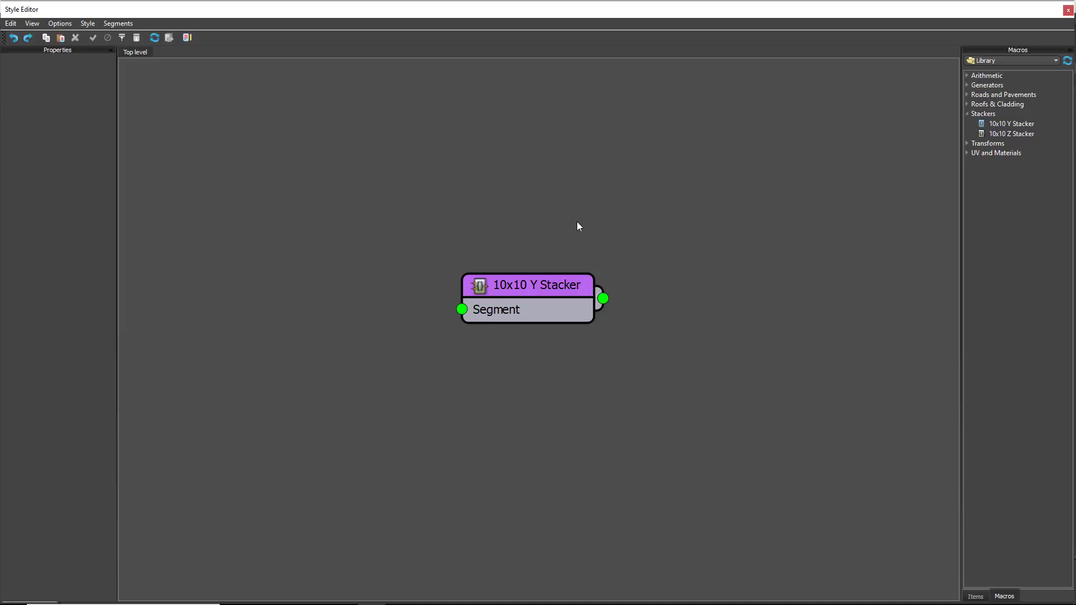
left_click(552, 280)
right_click(552, 281)
mouse_move(583, 288)
left_click(659, 287)
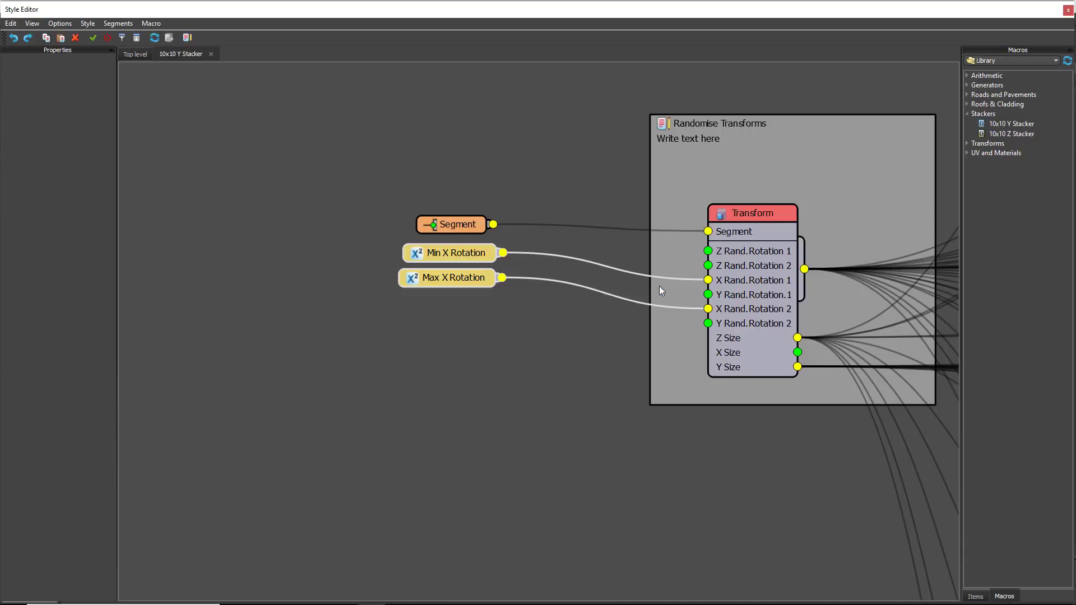
middle_click_drag(931, 286, 480, 280)
scroll(505, 280, "down", 8)
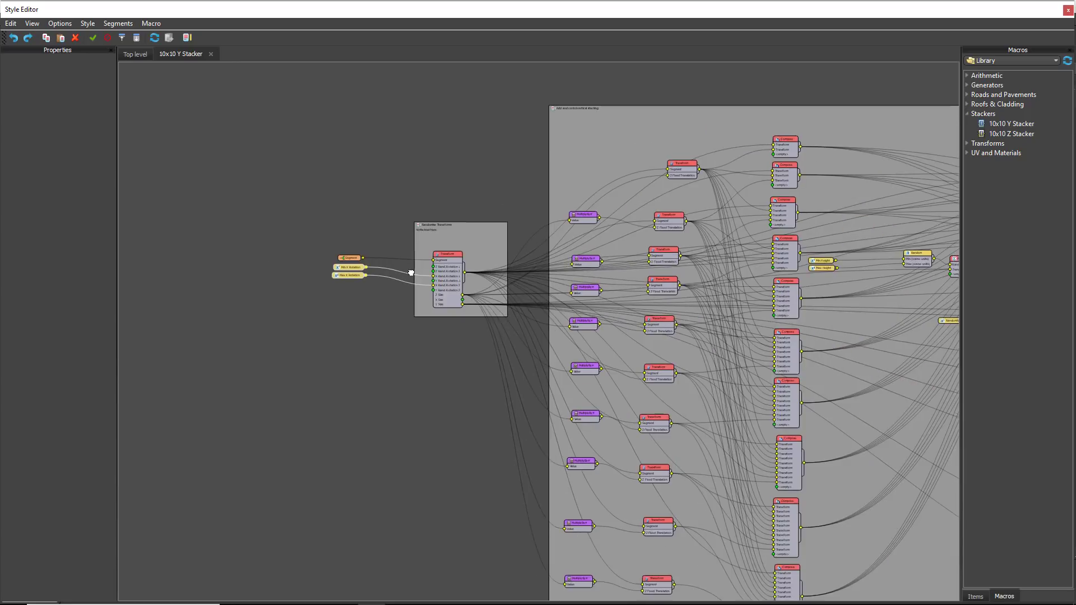
middle_click_drag(411, 273, 134, 269)
middle_click_drag(370, 268, 736, 261)
scroll(735, 261, "up", 4)
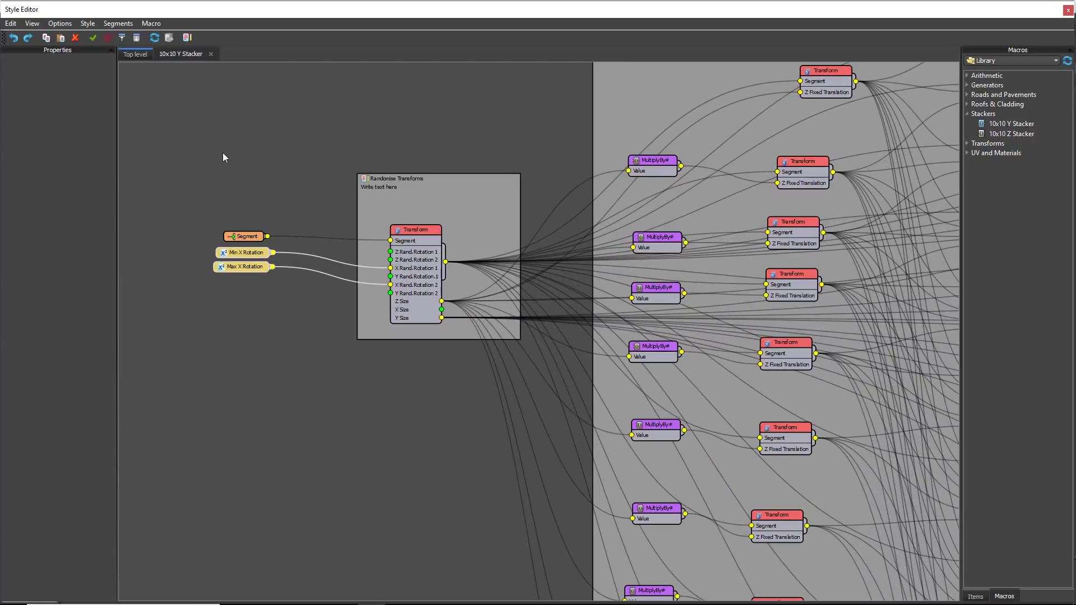
left_click(139, 55)
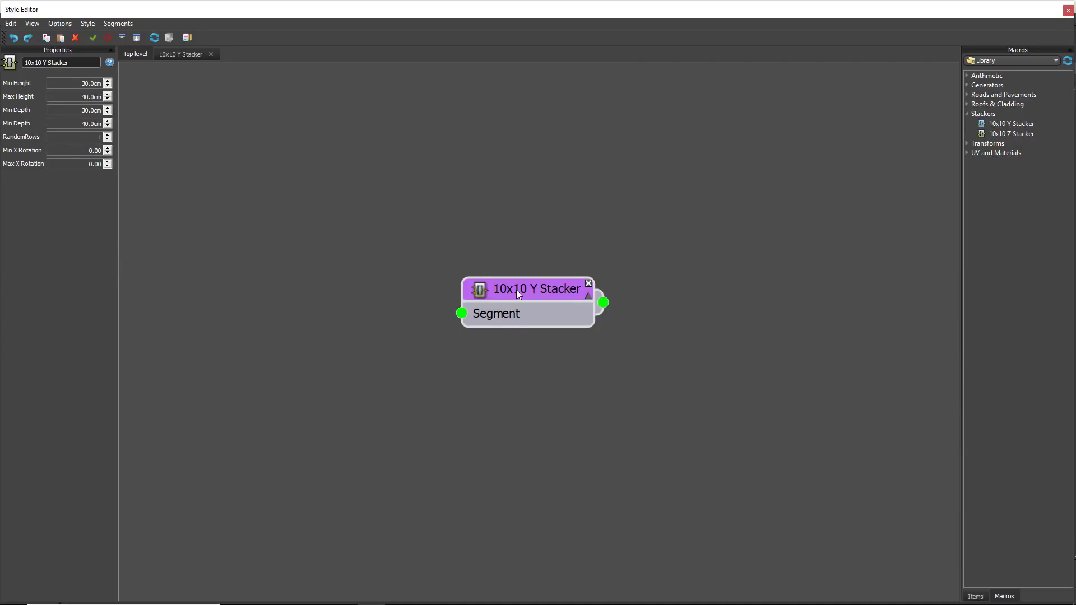
Step: Check the macro options of the 10x10 Y Stacker node and locate the 10x10 Y and Z Stacker entries in the macro library
left_click_drag(516, 290, 517, 286)
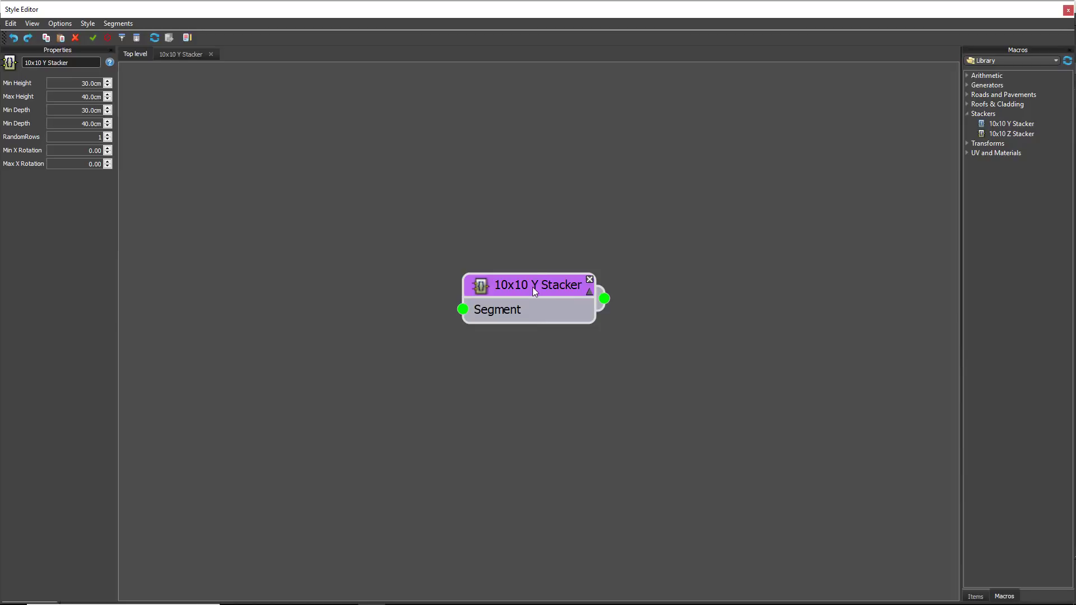
right_click(533, 288)
mouse_move(566, 296)
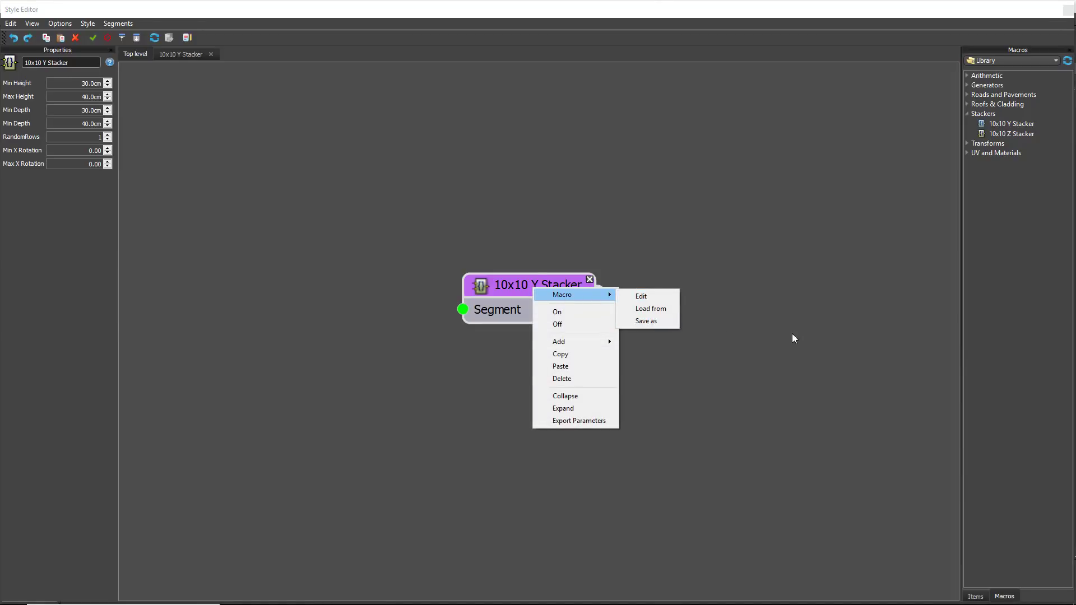
left_click(760, 339)
left_click(1016, 125)
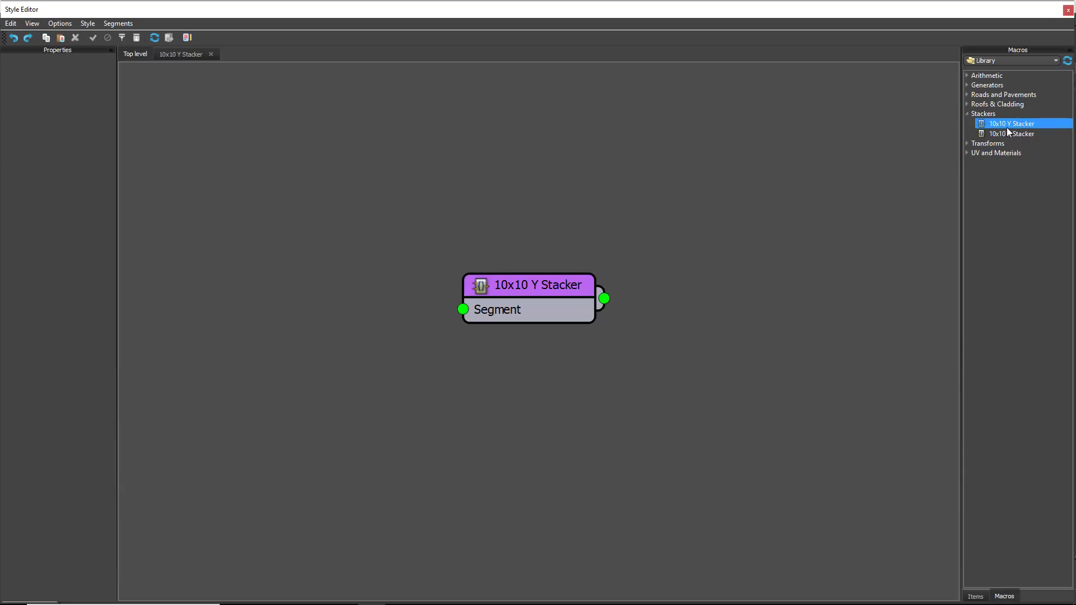
left_click(1019, 134)
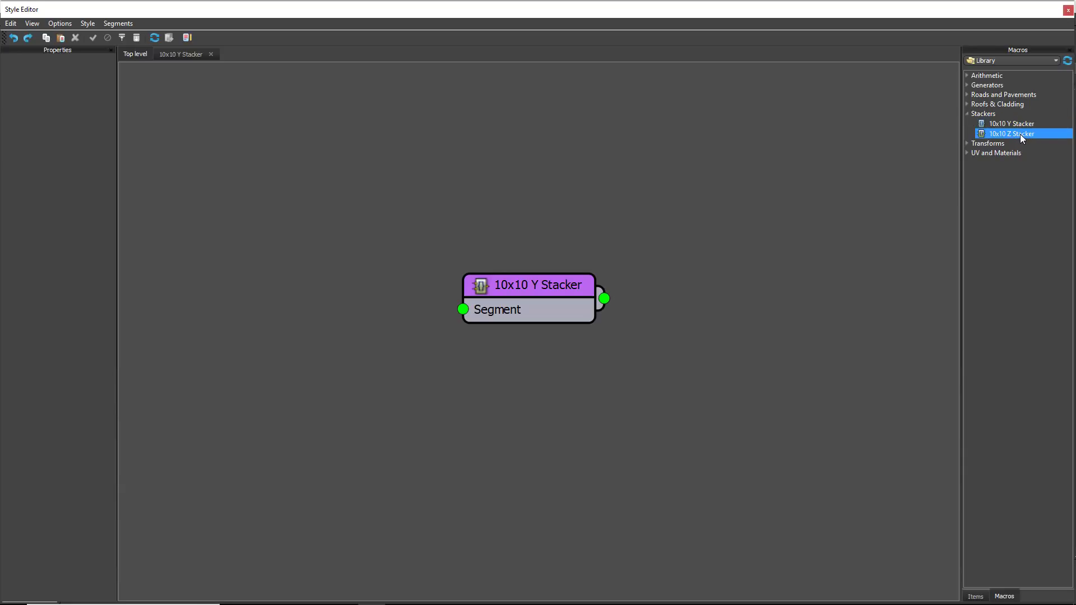
mouse_move(1020, 133)
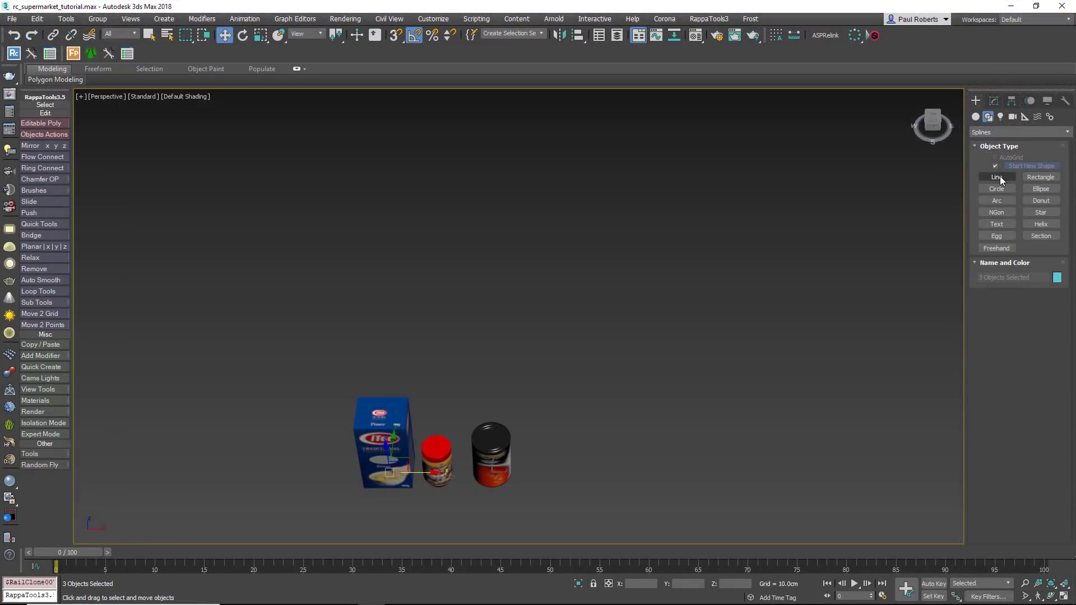
Step: Draw a straight two-point line on the ground behind the three product models
left_click(1000, 176)
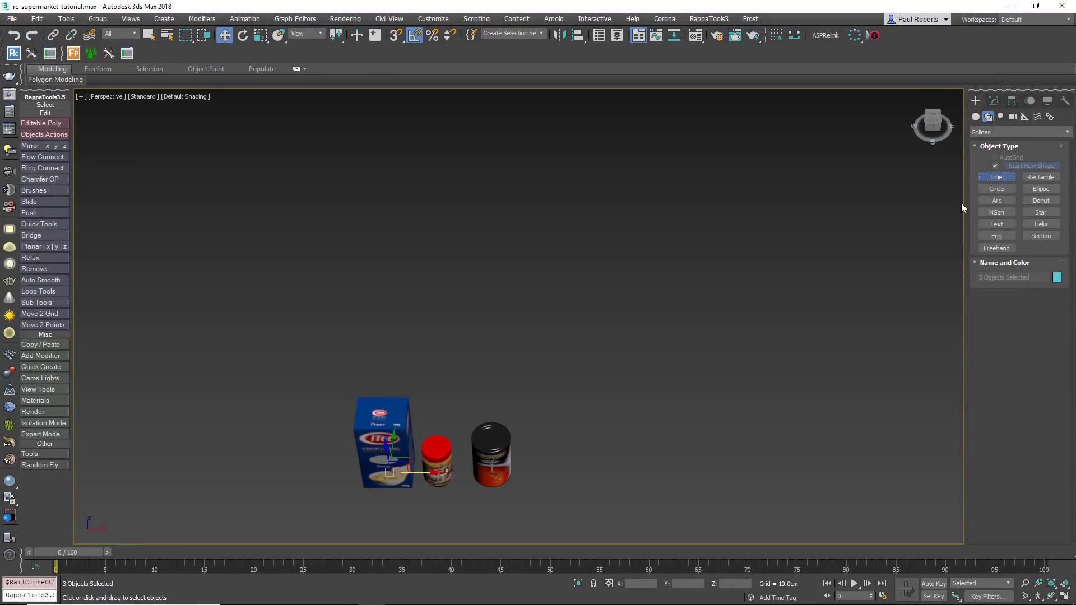
left_click(202, 355)
left_click(773, 354)
right_click(751, 407)
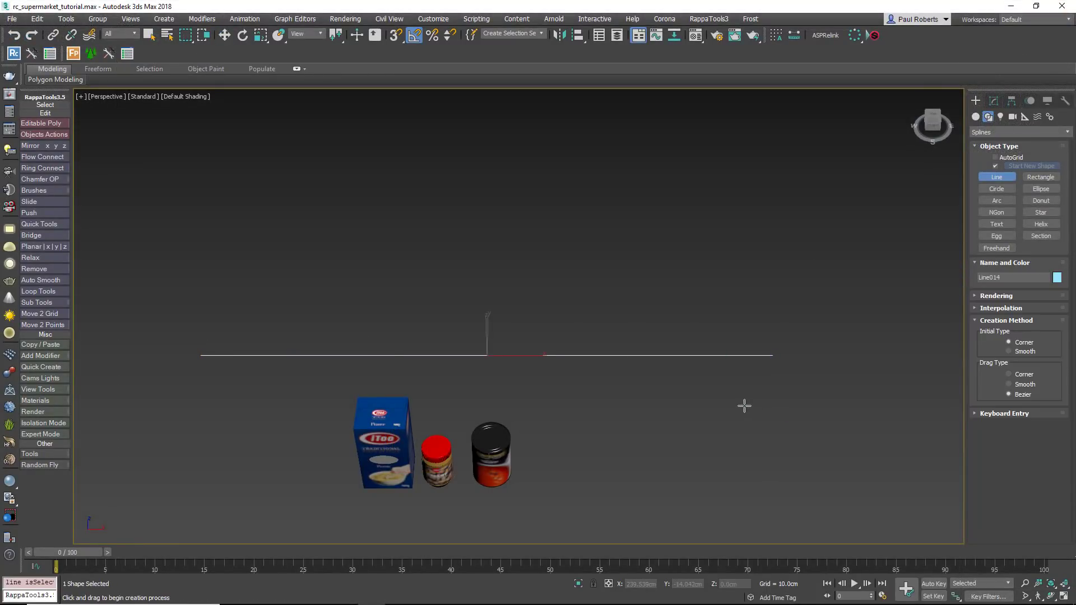
middle_click_drag(745, 403, 740, 396, "alt")
Step: Create a RailClone Pro object in front of the new line and show its parameters for modification
left_click(994, 101)
left_click(976, 101)
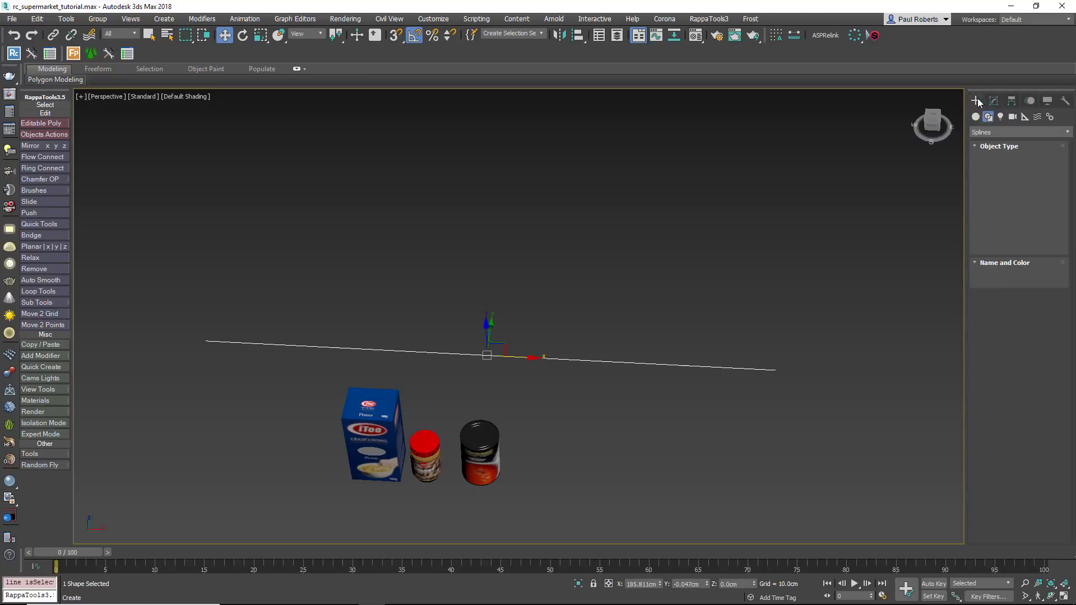
left_click(976, 117)
left_click(996, 179)
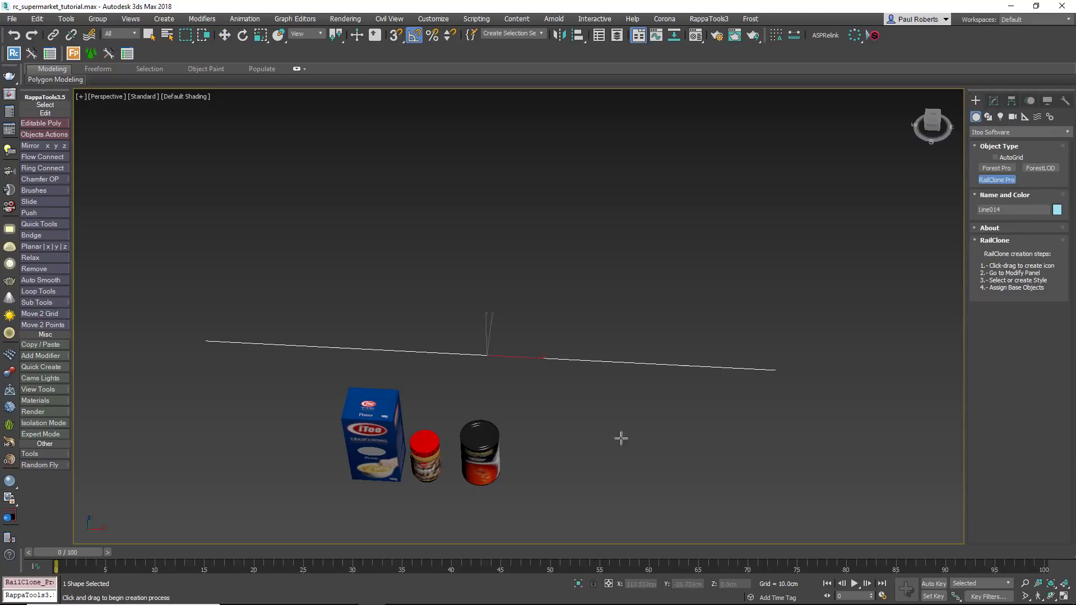
left_click(622, 412)
left_click(994, 100)
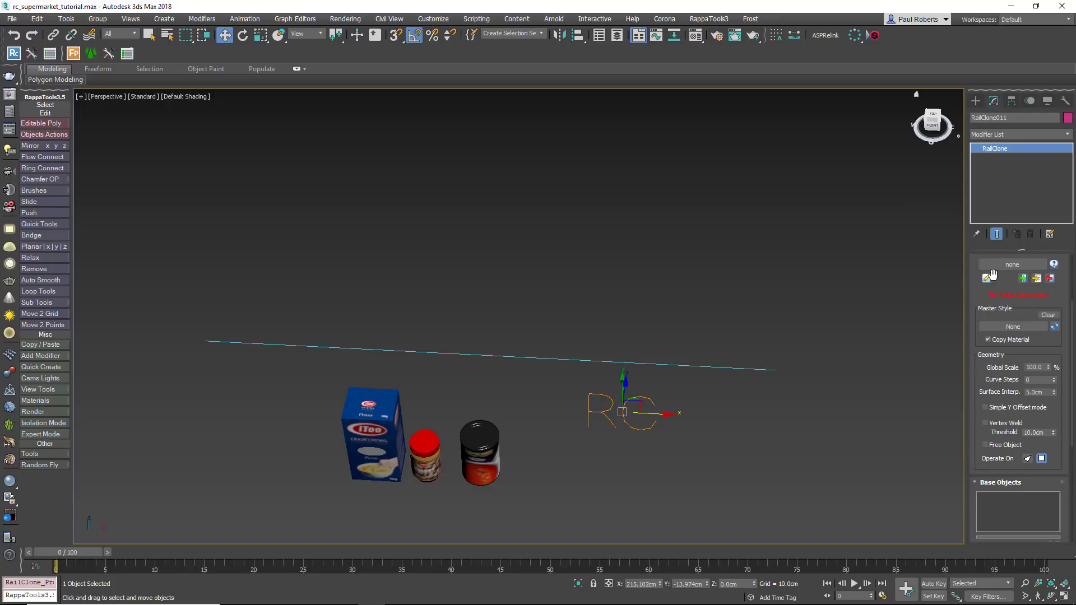
Step: Build a Linear 1S generator in the new style and feed its Spline input with a Spline node using the ground line
left_click(988, 278)
left_click_drag(730, 69, 640, 78)
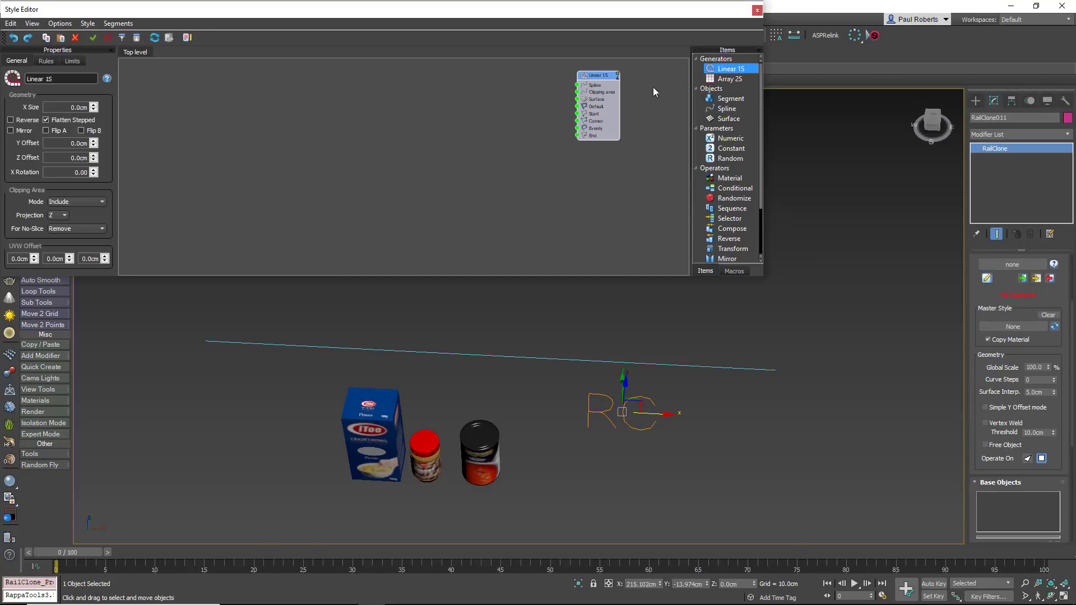
left_click_drag(727, 108, 578, 85)
left_click(78, 83)
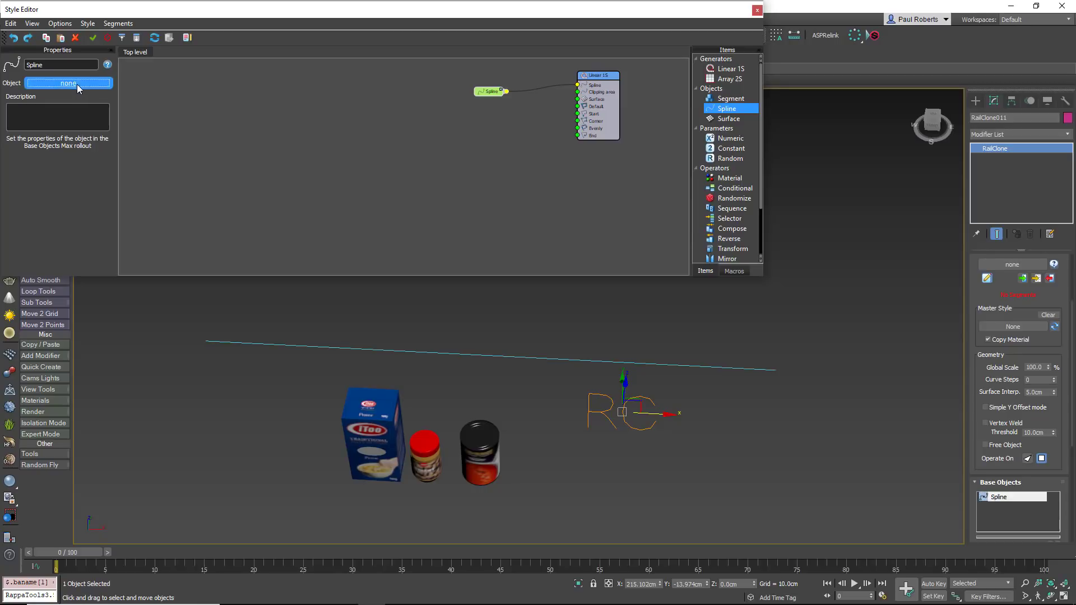
left_click(447, 353)
middle_click_drag(437, 389, 446, 423)
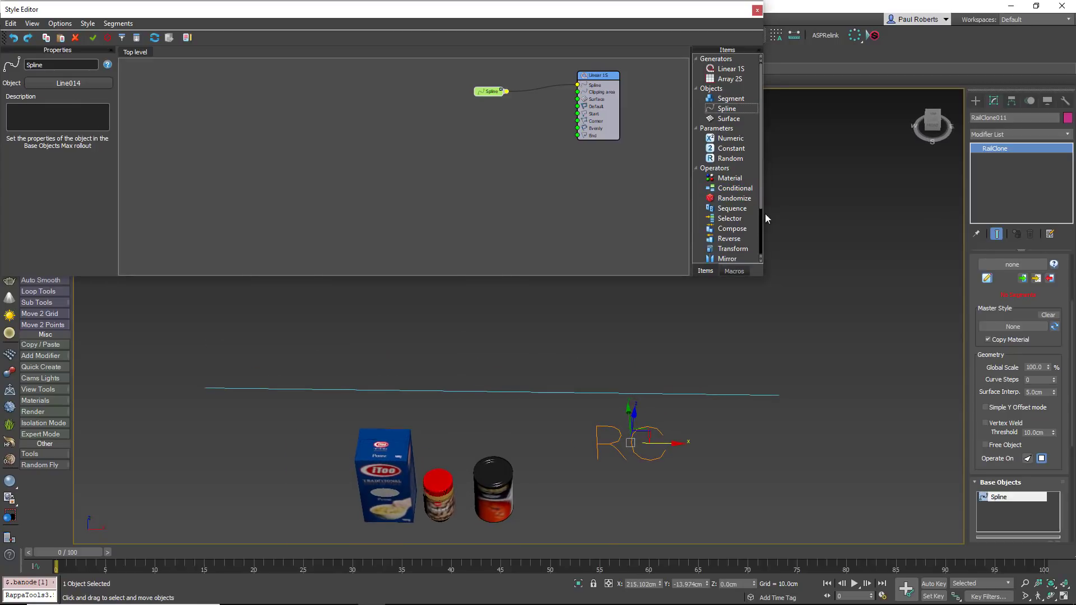
Step: Add a Macro node to the style and load 10x10 Z Stacker.rcm into it
left_click_drag(762, 207, 523, 177)
right_click(523, 177)
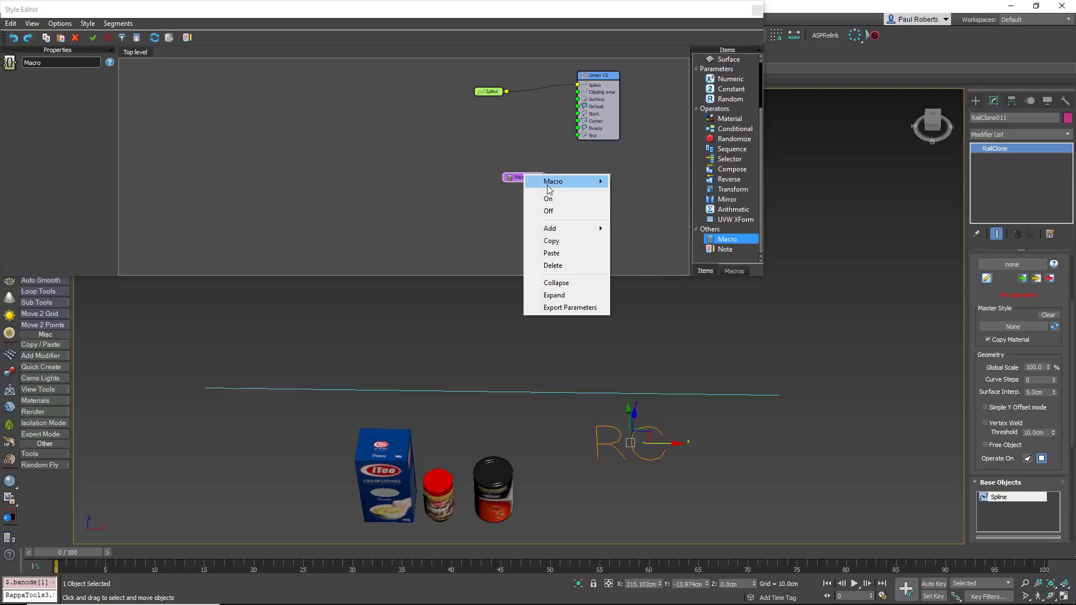
mouse_move(555, 180)
left_click(637, 194)
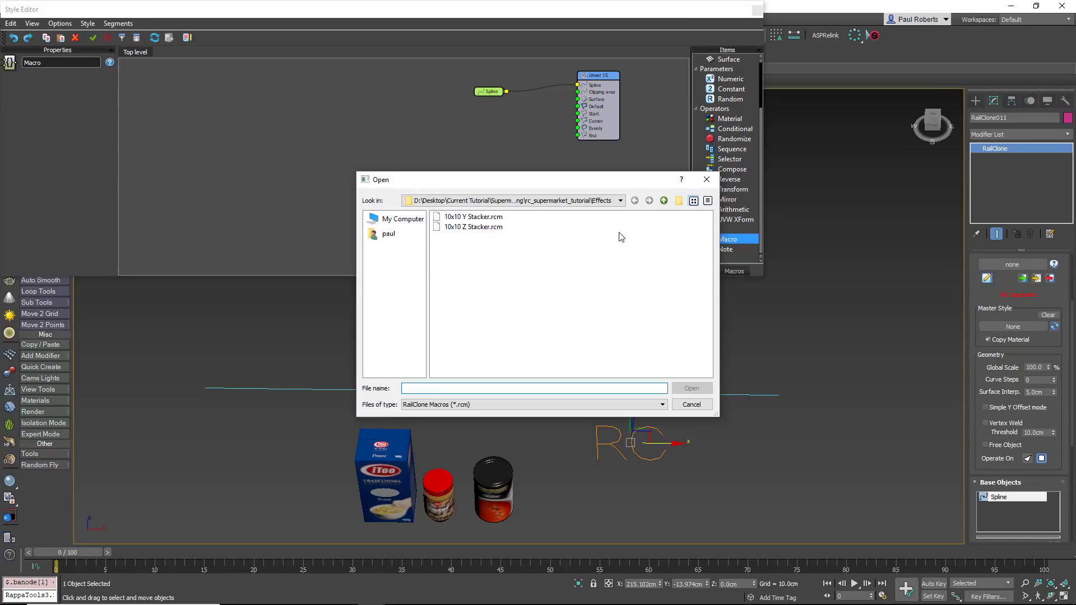
left_click(499, 219)
left_click(479, 227)
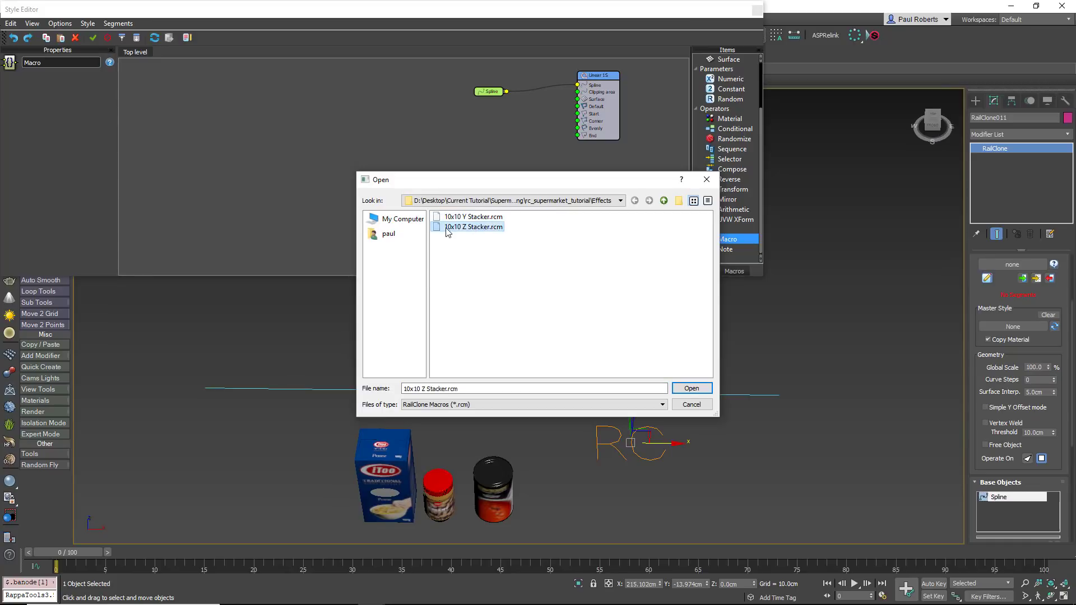
left_click(675, 387)
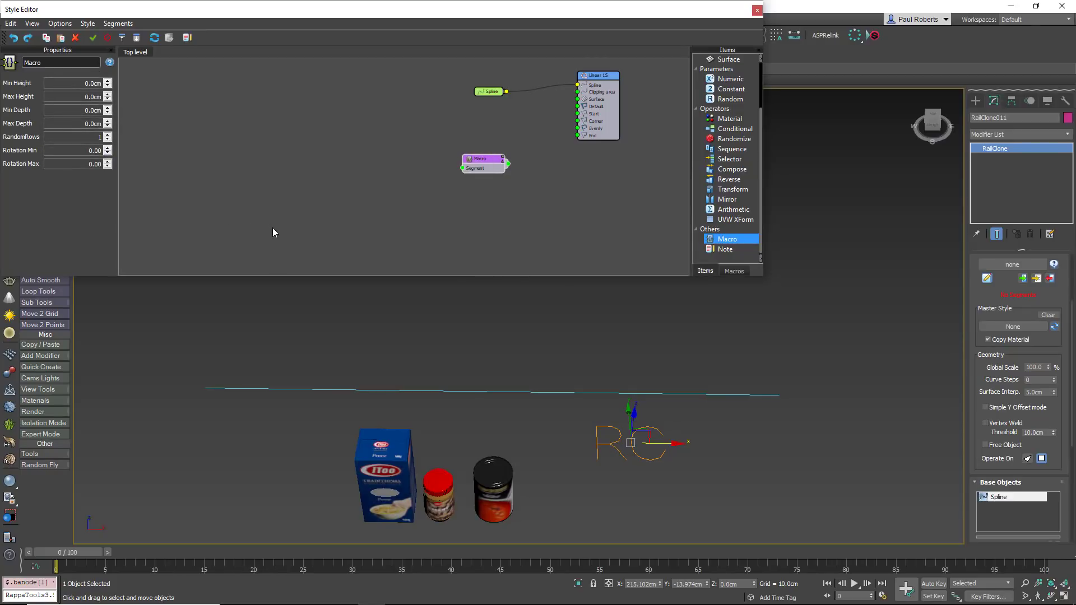
Step: Wire the Macro node to the generator's Default input and add a Sequence operator feeding the macro's Segment input
left_click_drag(484, 161, 578, 106)
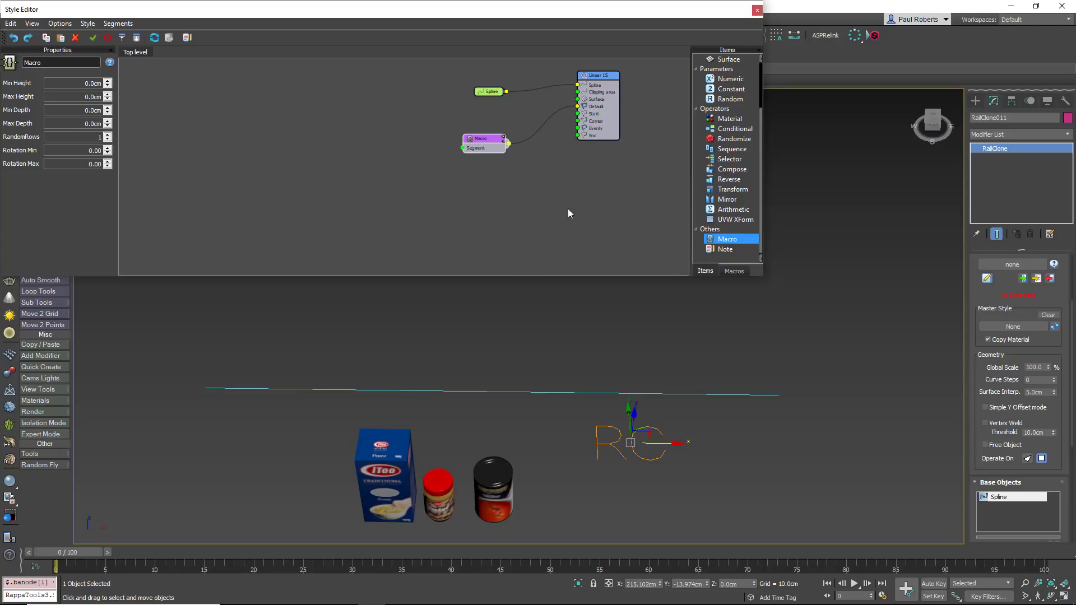
scroll(639, 183, "up", 3)
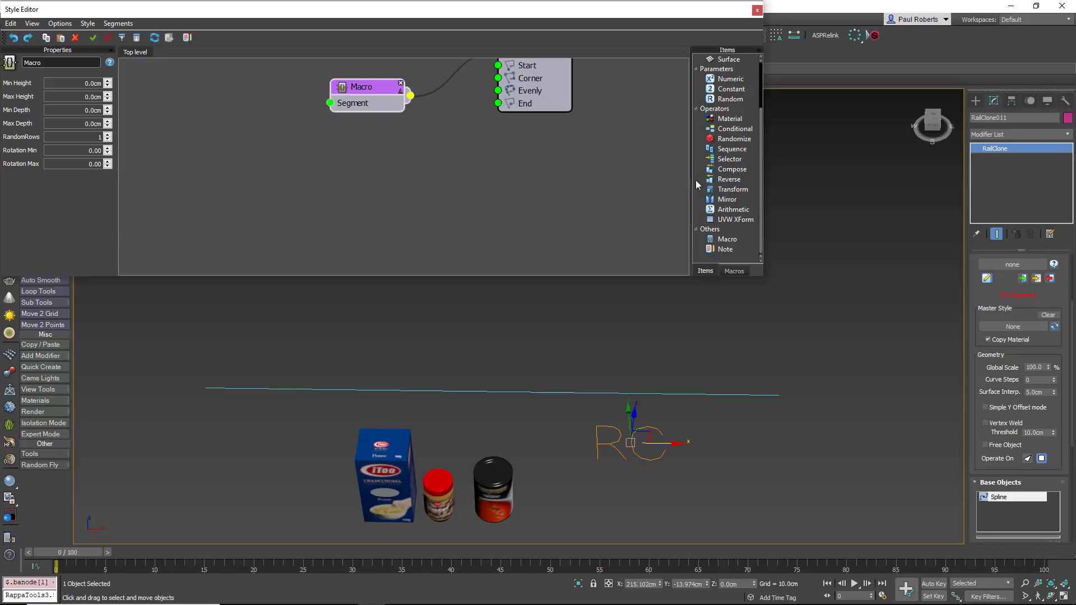
scroll(519, 149, "down", 4)
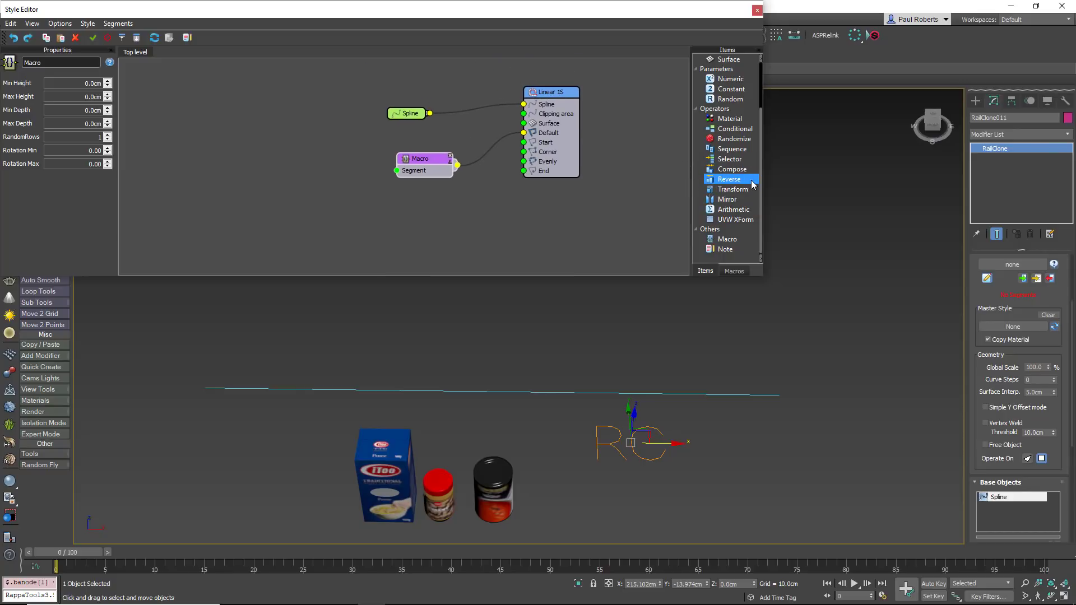
left_click_drag(759, 180, 397, 170)
left_click_drag(305, 191, 323, 180)
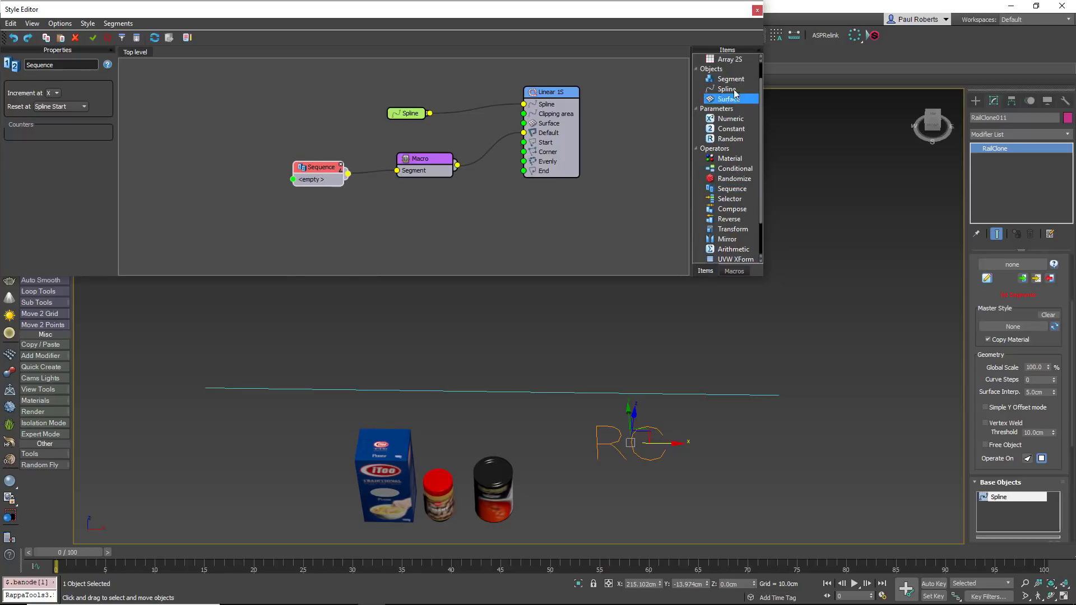
Step: Add three Segment nodes, assign the pasta box to the first one and disable its Bend and Slice
left_click_drag(729, 79, 228, 190)
left_click(242, 172)
left_click(52, 98)
left_click(385, 476)
left_click(48, 61)
left_click(46, 83)
Step: Assign the peanut butter jar to the second segment and disable its Bend and Slice
left_click(234, 191)
left_click(79, 98)
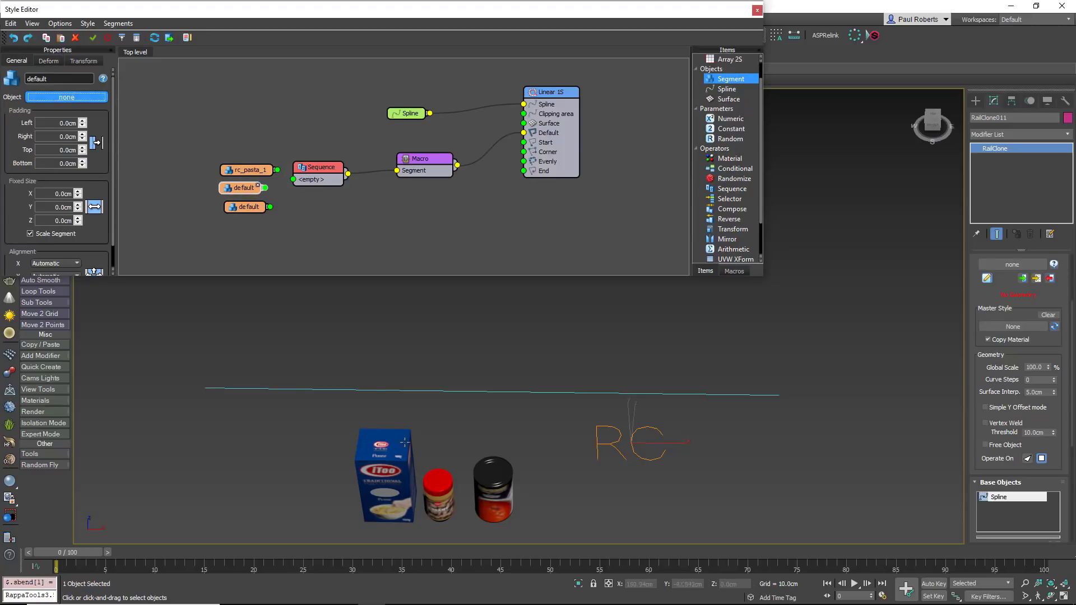
left_click(439, 493)
left_click(45, 62)
left_click(10, 84)
left_click(37, 83)
left_click(77, 83)
Step: Assign the tomato can to the third segment and disable its Bend and Slice
left_click(252, 207)
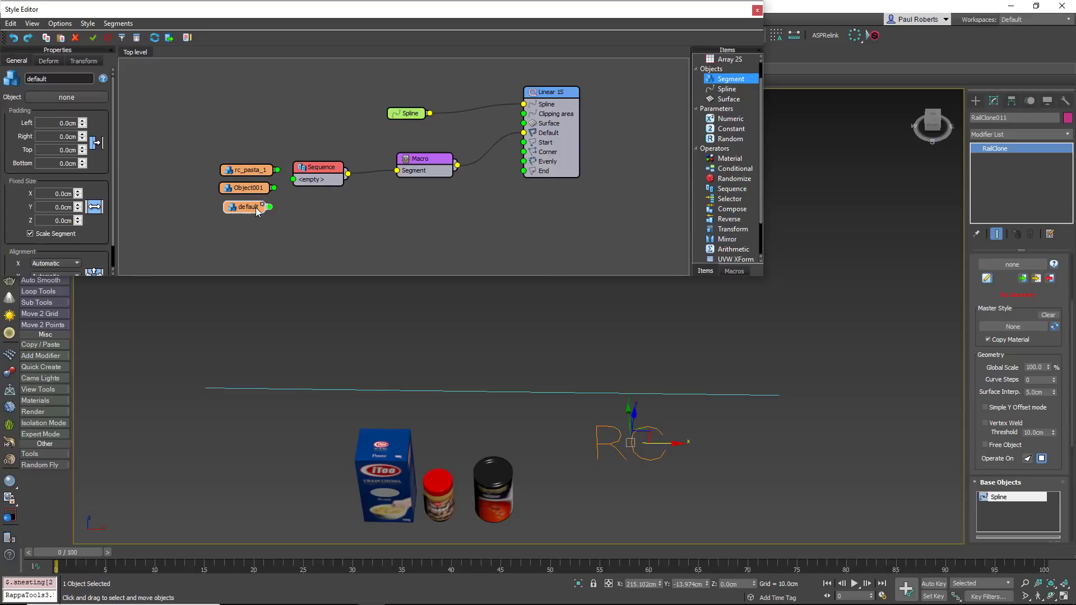
left_click(62, 99)
left_click(493, 490)
left_click(48, 61)
left_click(37, 84)
left_click(29, 84)
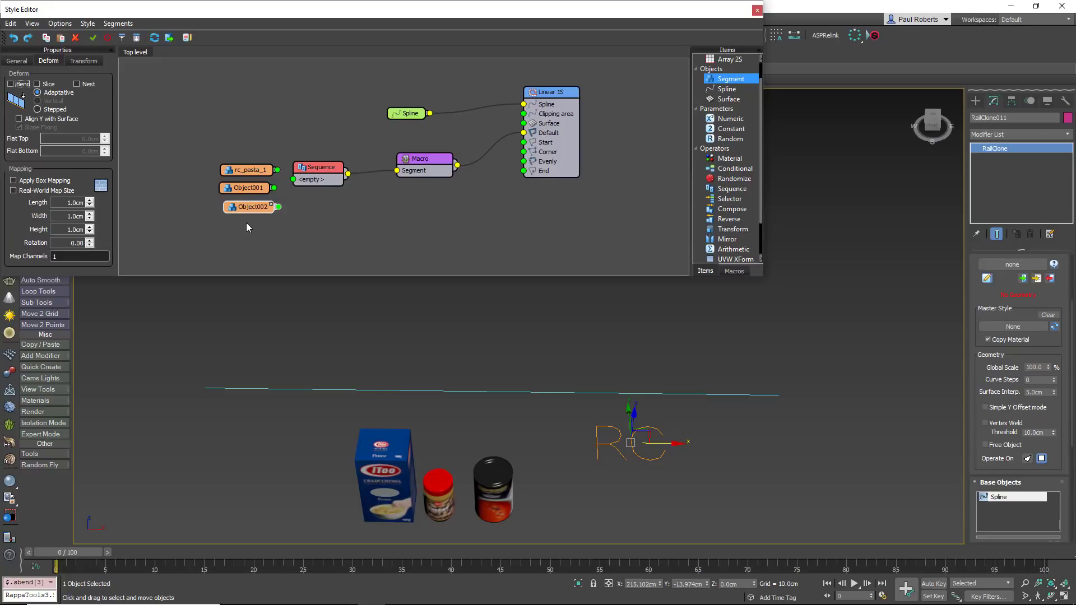
Step: Wire the pasta, peanut butter and tomato can segments into the Sequence operator in that order
left_click(250, 170)
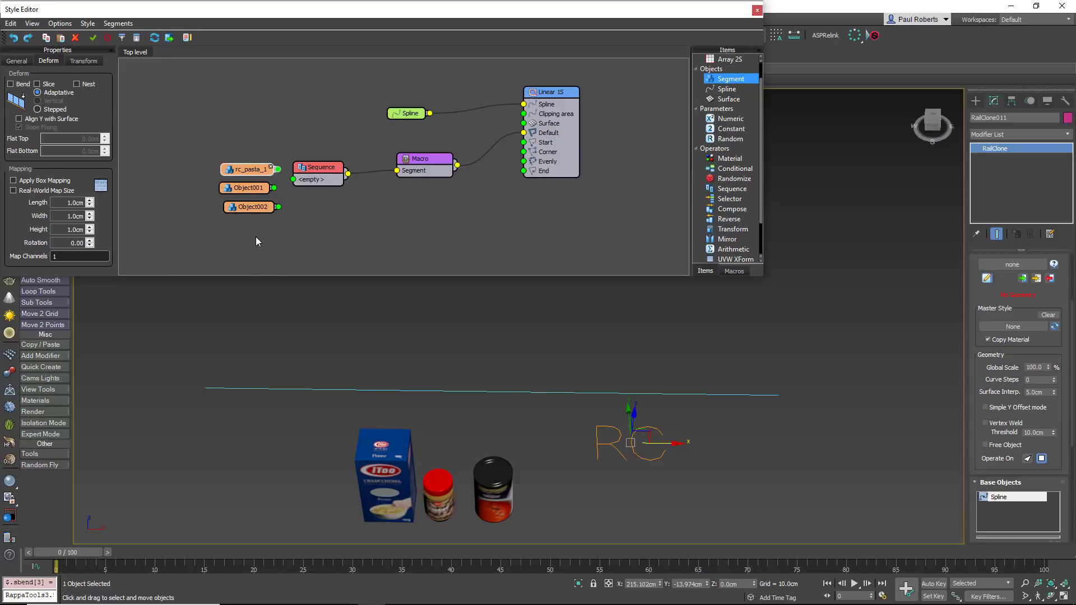
left_click_drag(255, 237, 236, 169)
left_click_drag(278, 169, 332, 179)
left_click_drag(324, 165, 339, 160)
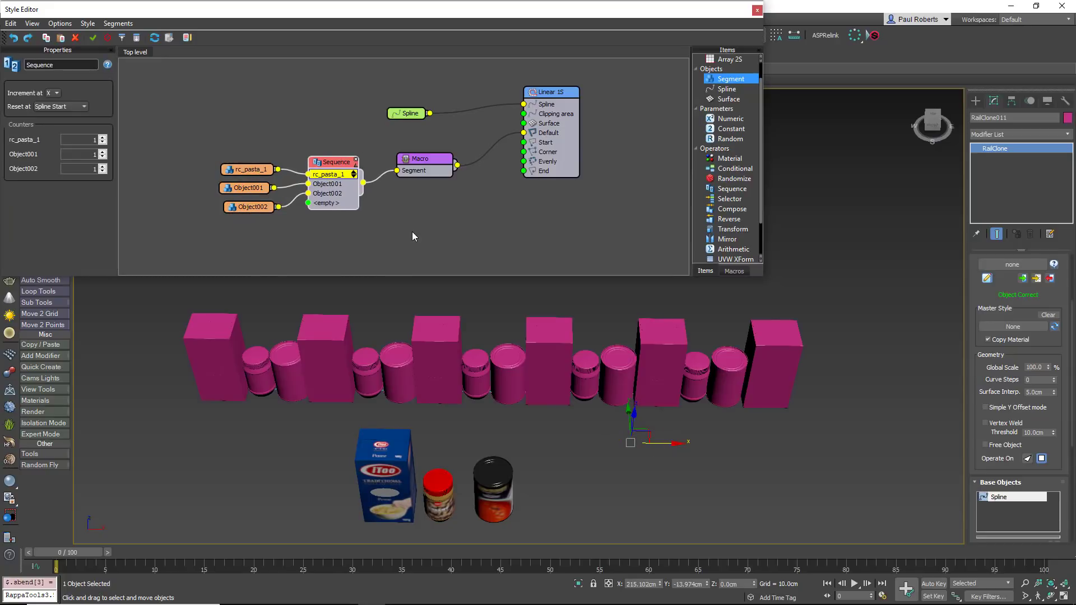
Step: Set the stacker macro's Min Height to 30 cm and Max Height to 50 cm
left_click(424, 162)
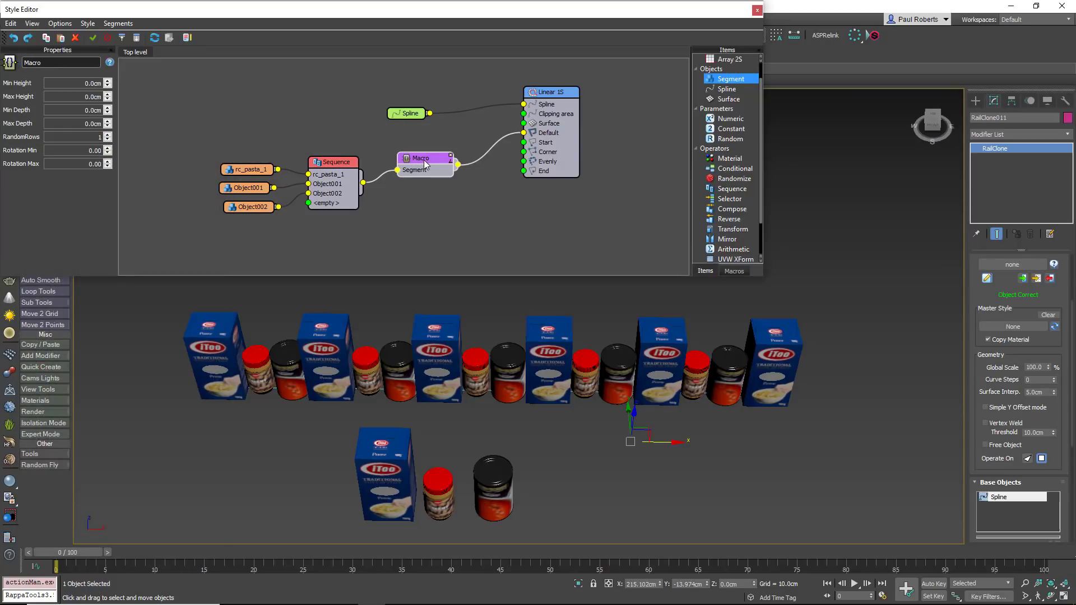
left_click(78, 83)
type("30")
key("Tab")
type("50")
key("Tab")
middle_click_drag(466, 475, 452, 431, "alt")
scroll(452, 430, "down", 4)
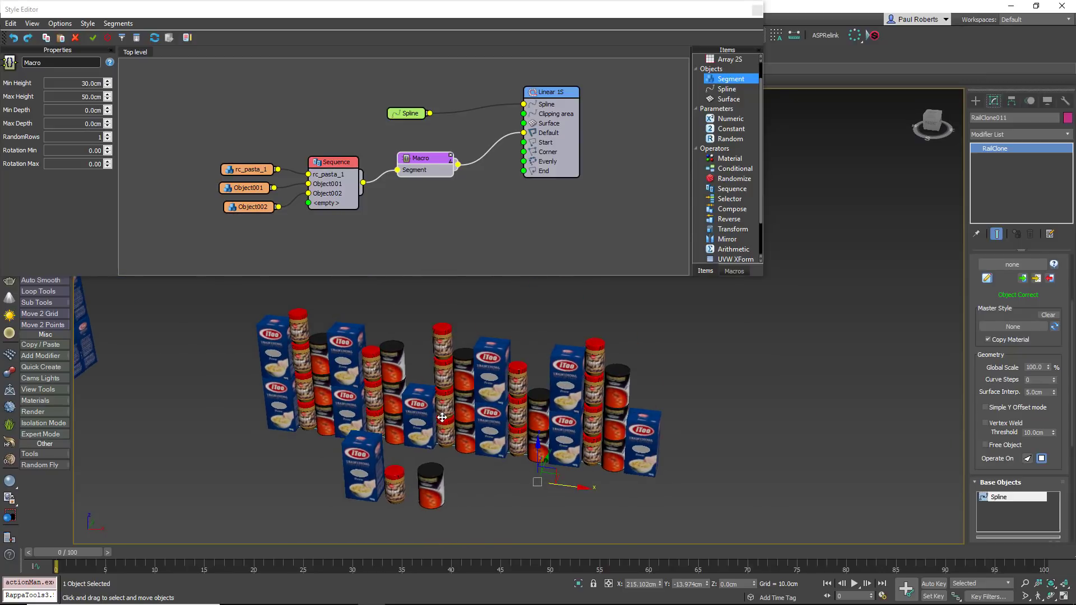
Step: Raise the stacker macro's Min Height to 50 cm so it matches the maximum
left_click(114, 85)
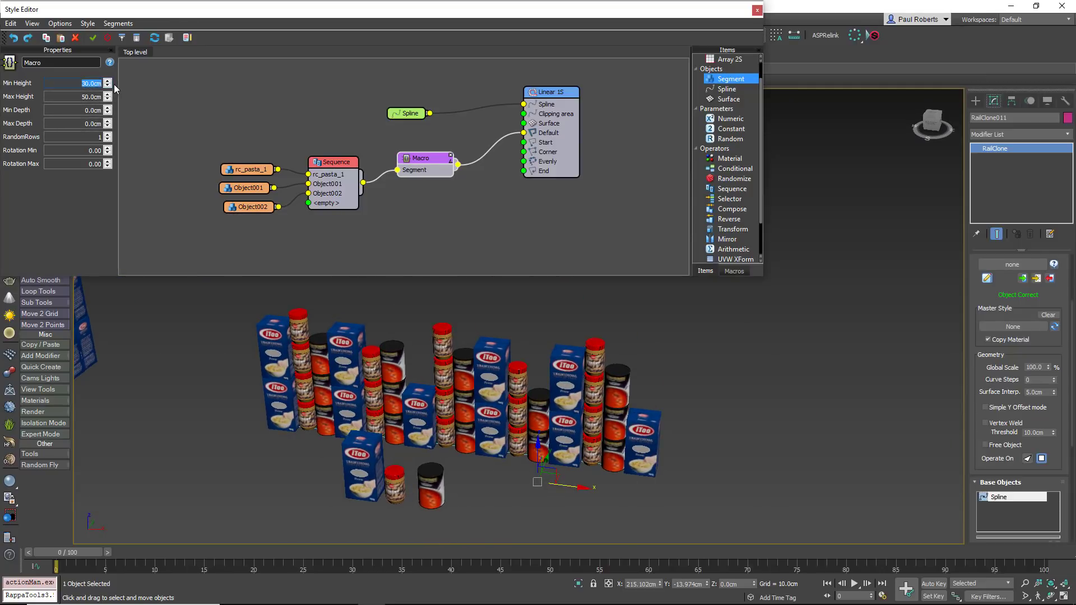
key("Return")
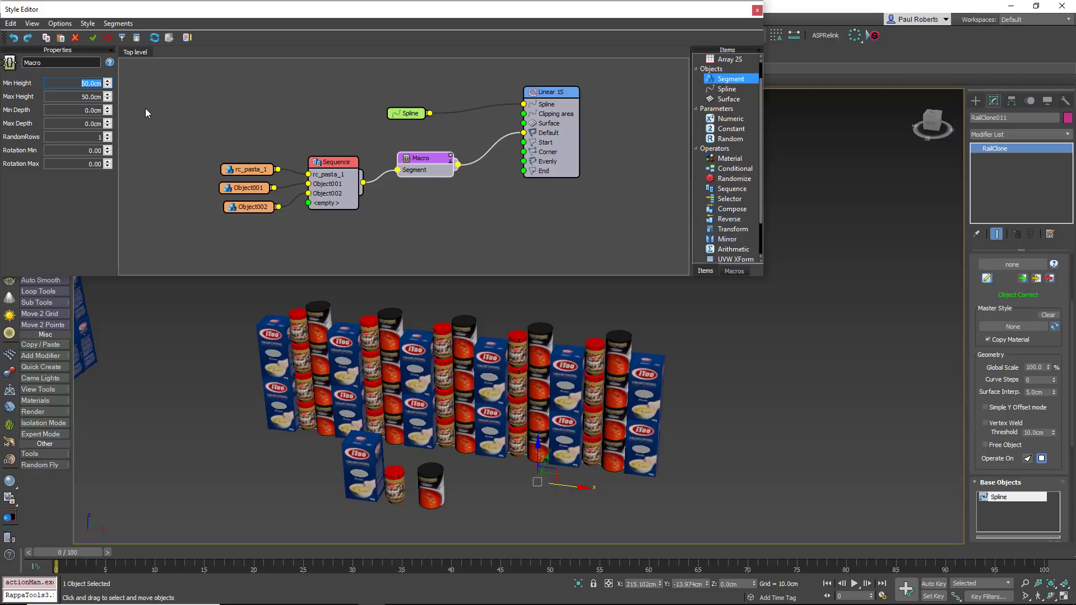
Step: Set the stacker macro's Min Height to 30 cm, Min Depth to 30 cm and Max Depth to 50 cm
type("30")
key("Return")
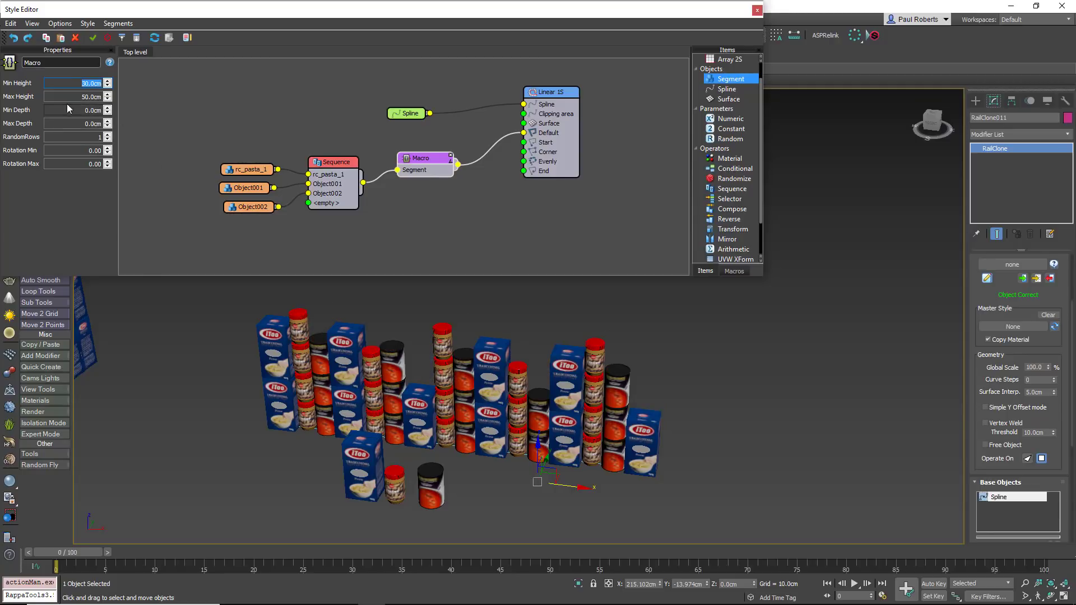
left_click(90, 110)
type("30")
key("Tab")
type("50")
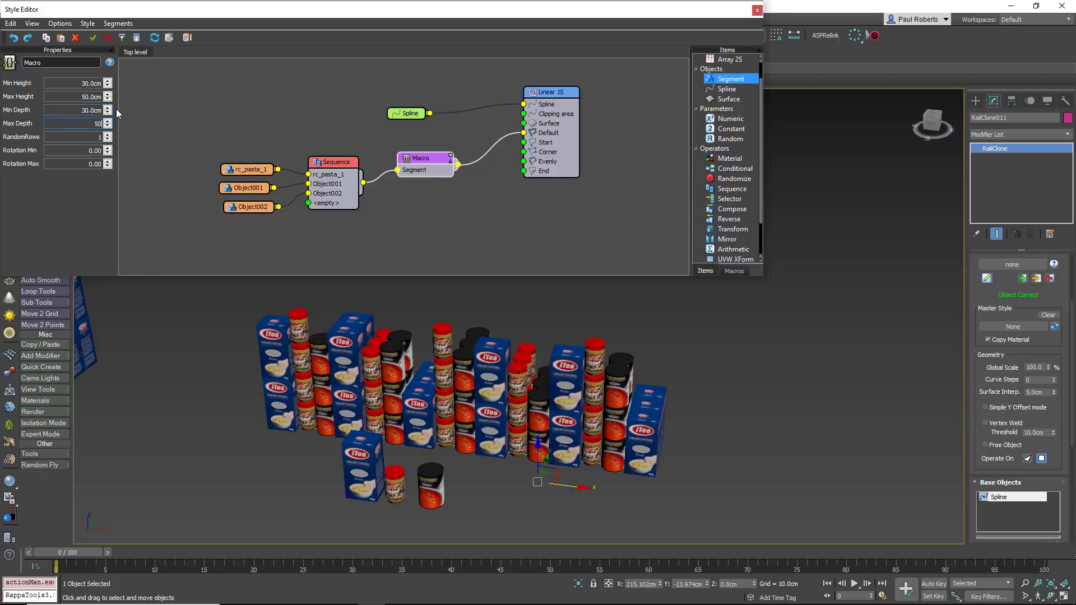
key("Tab")
middle_click_drag(435, 388, 403, 389, "alt")
Step: Set the stacker macro's RandomRows to 5 to vary the product arrangement
left_click(90, 137)
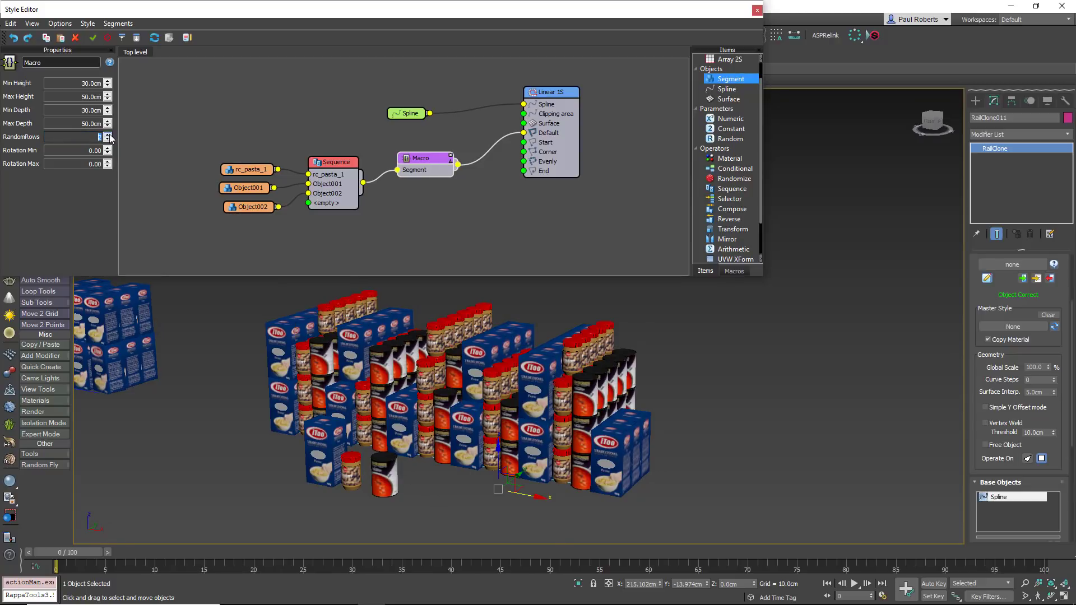
left_click(109, 134)
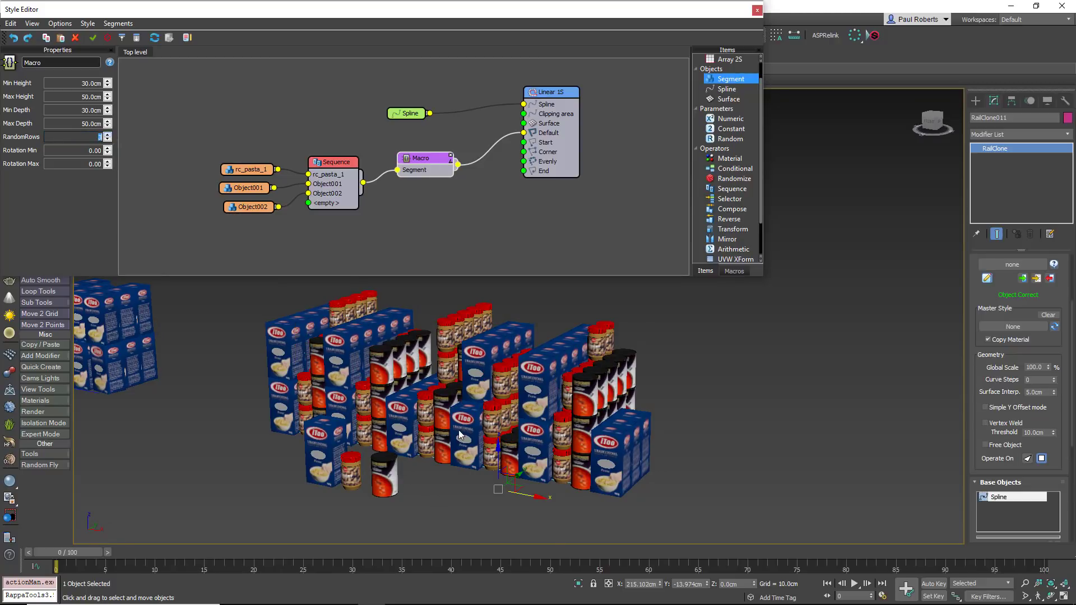
key("Up")
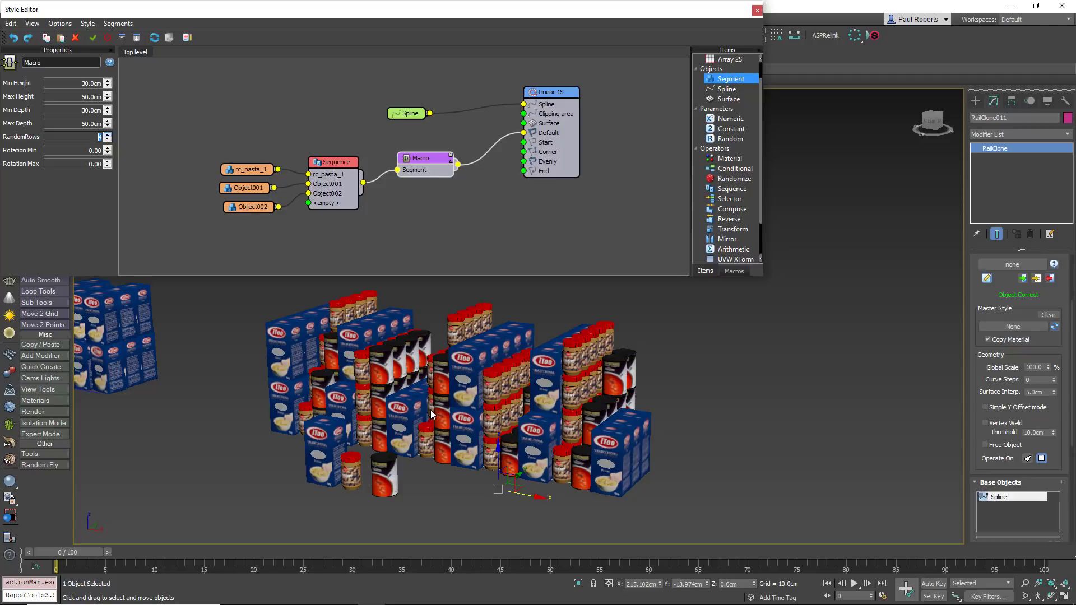
type("5")
key("Tab")
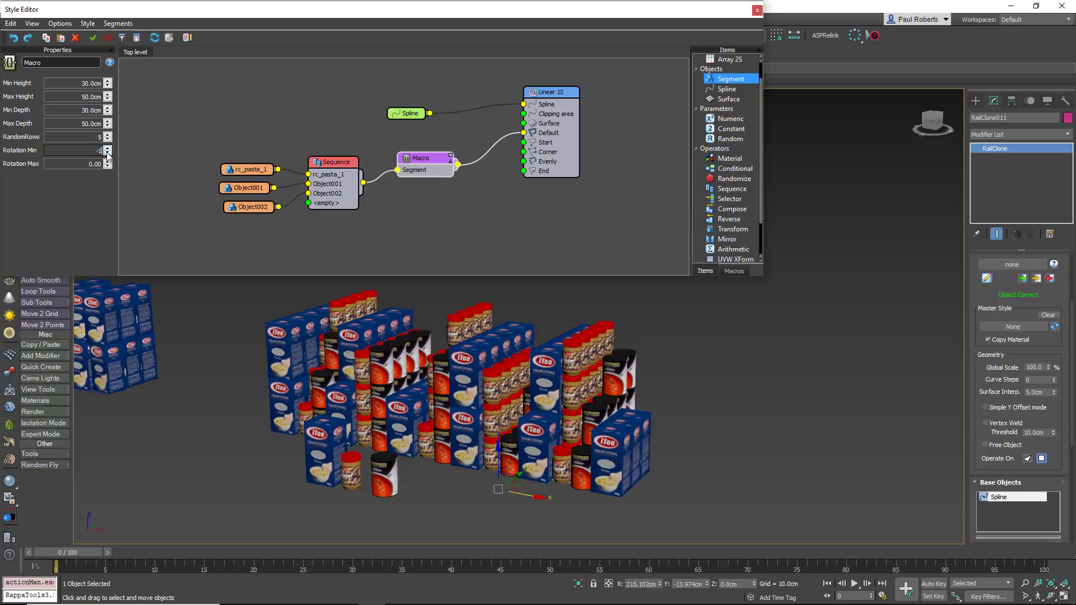
Step: Set the stacker macro's Rotation Min to -15 and enter a Rotation Max value
key("Tab")
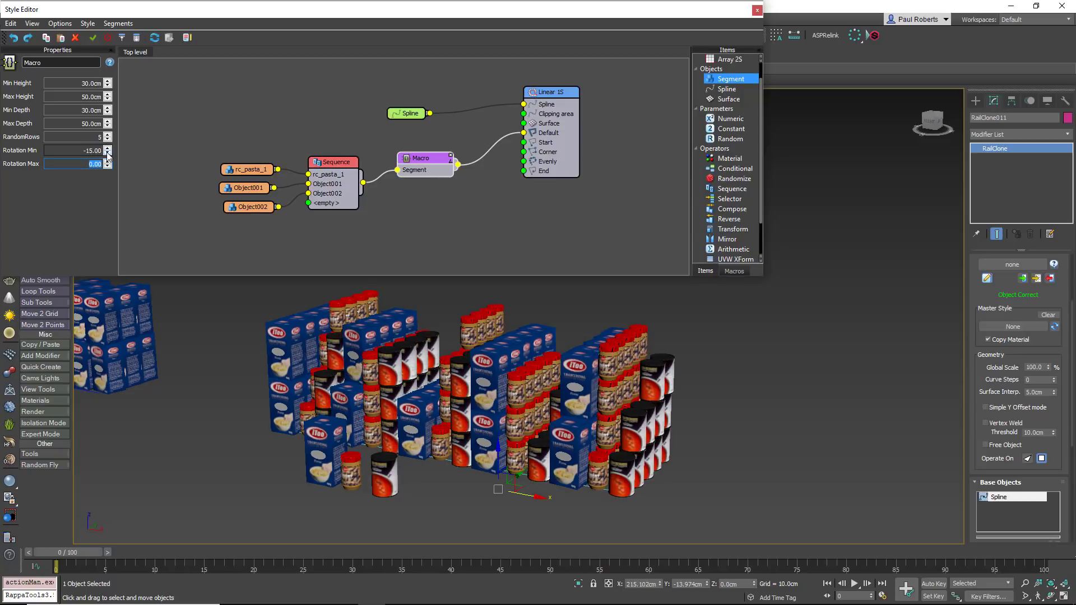
key("Return")
middle_click_drag(349, 391, 403, 411, "alt")
Step: Set the Sequence operator's counters for the pasta, peanut butter and tomato can segments to 3 each
left_click(335, 163)
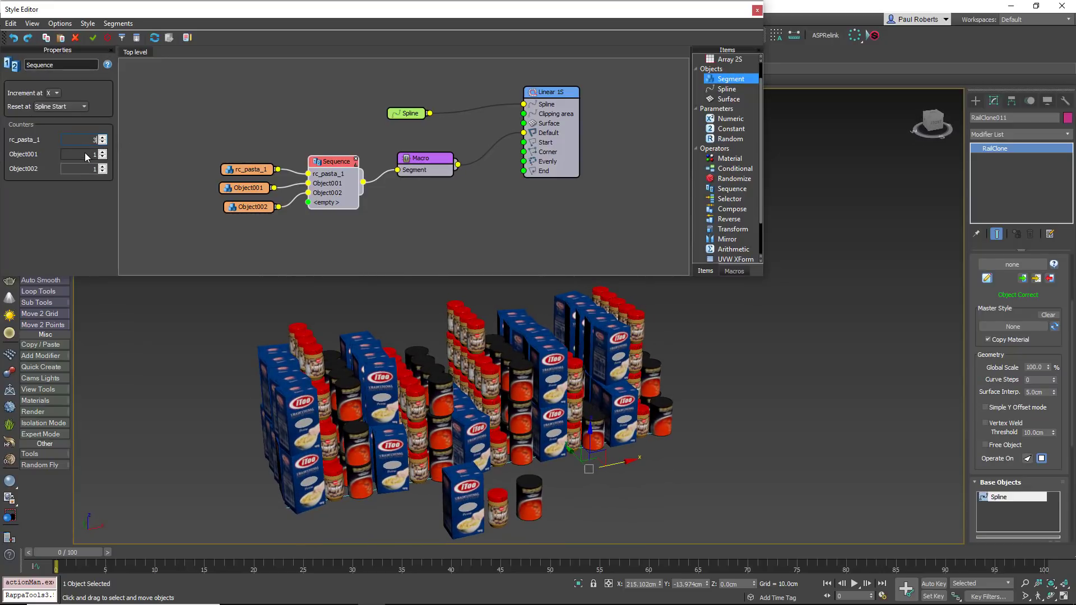
key("Return")
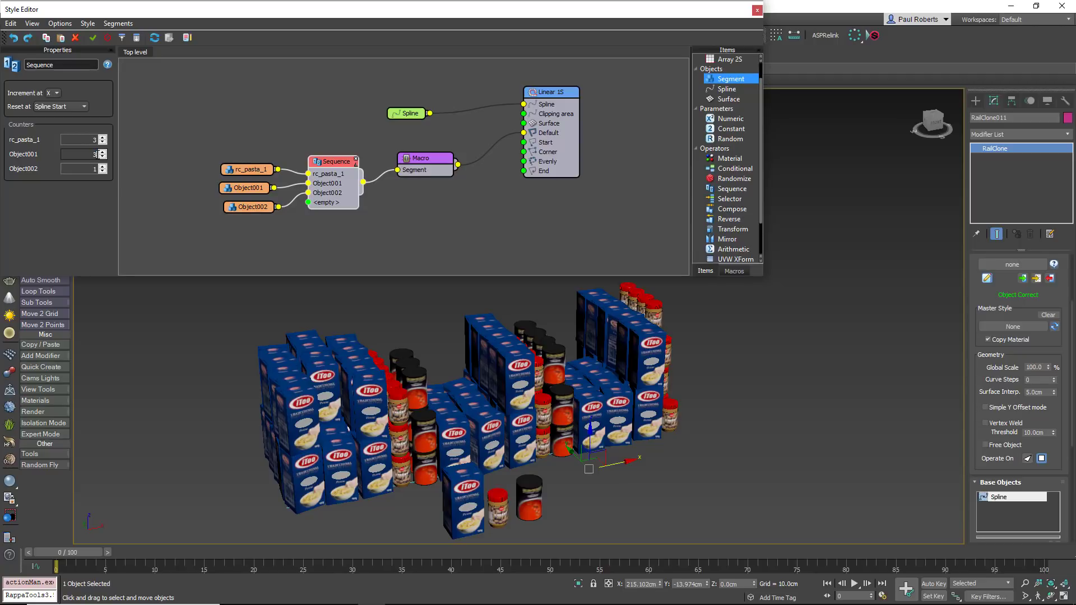
left_click(96, 154)
double_click(96, 168)
type("3")
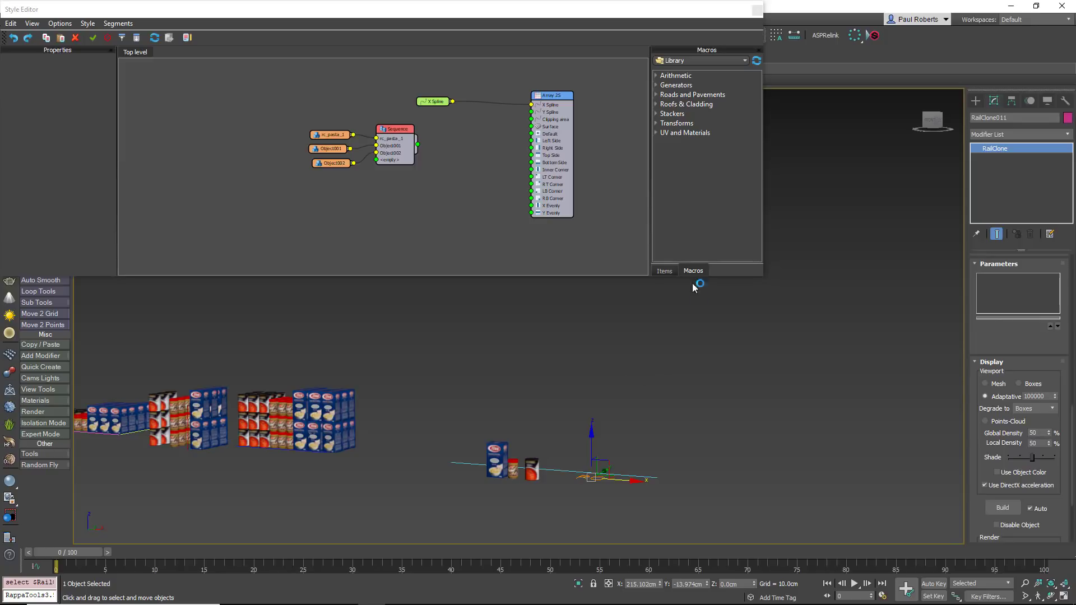
Step: Add the 10x10 Y Stacker library macro, feed it from the Sequence, and wire it to the Array 2S Bottom Side and Y Evenly inputs
left_click(663, 105)
double_click(663, 114)
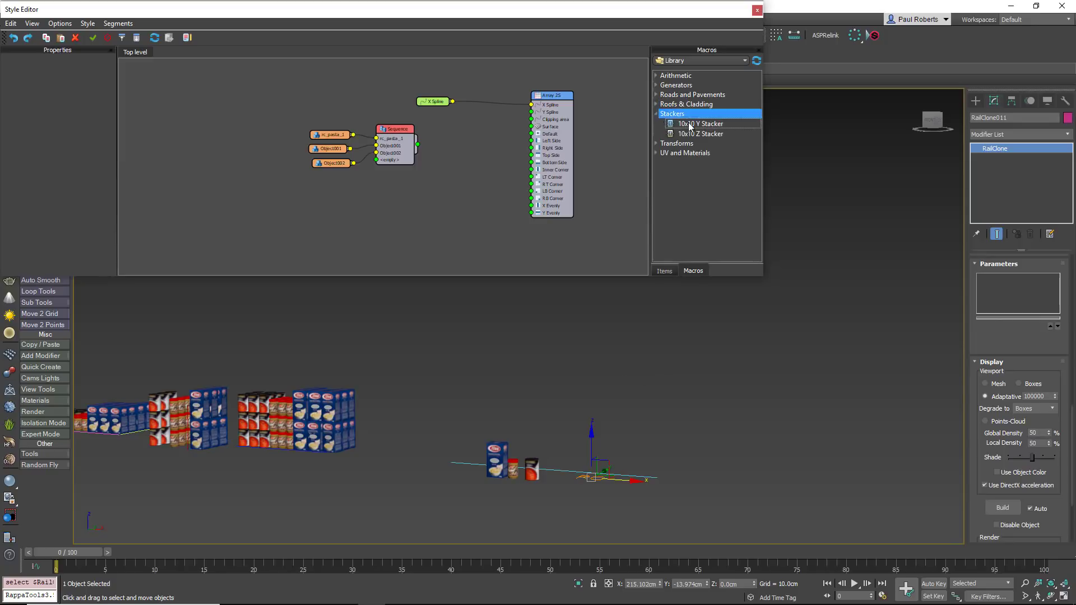
left_click(694, 134)
left_click(699, 128)
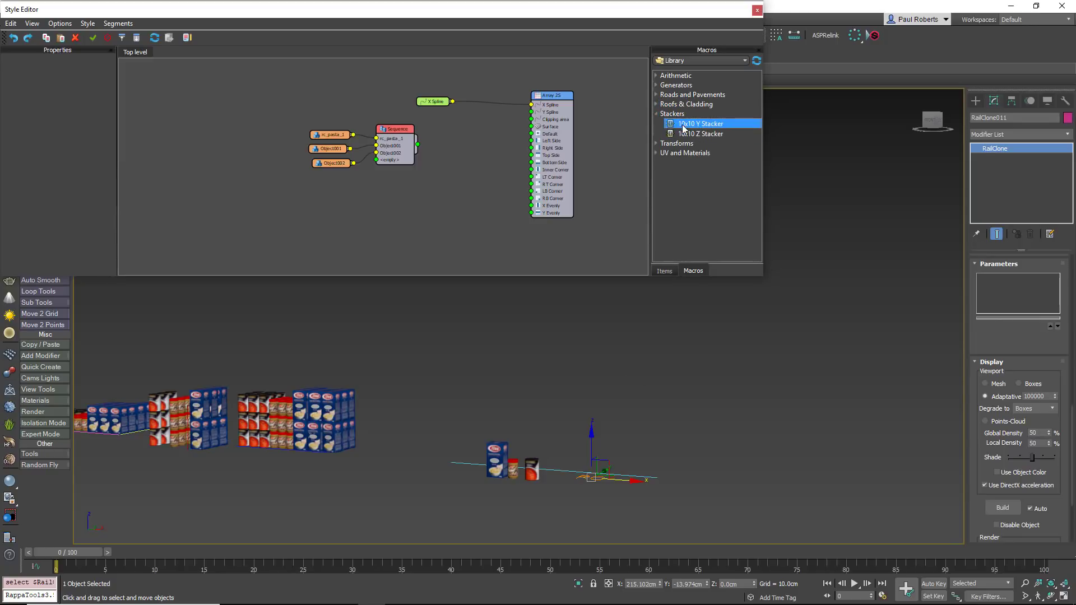
mouse_move(714, 129)
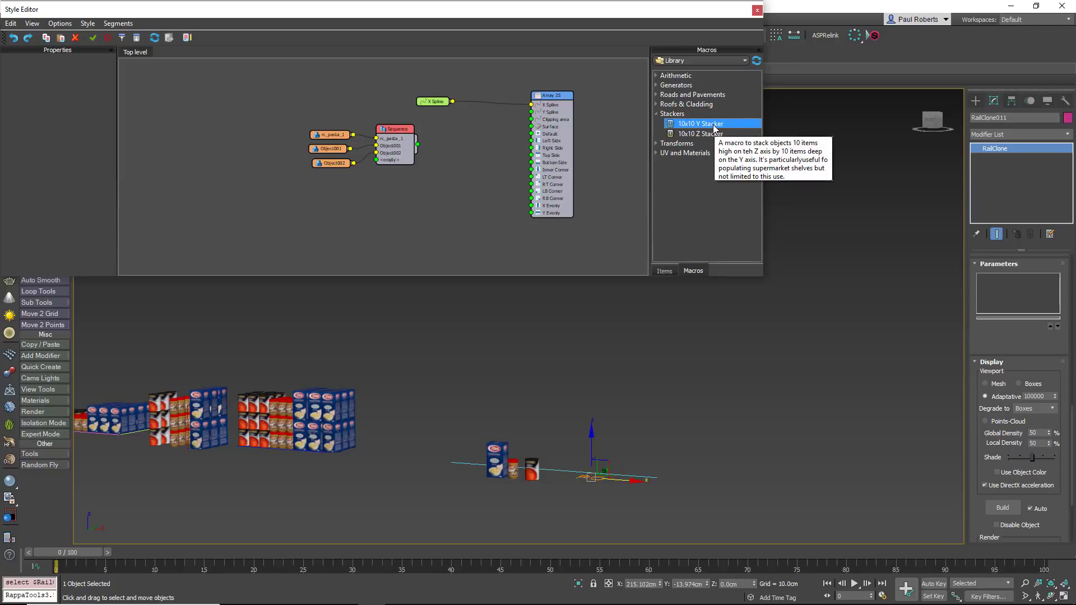
left_click_drag(567, 136, 574, 134)
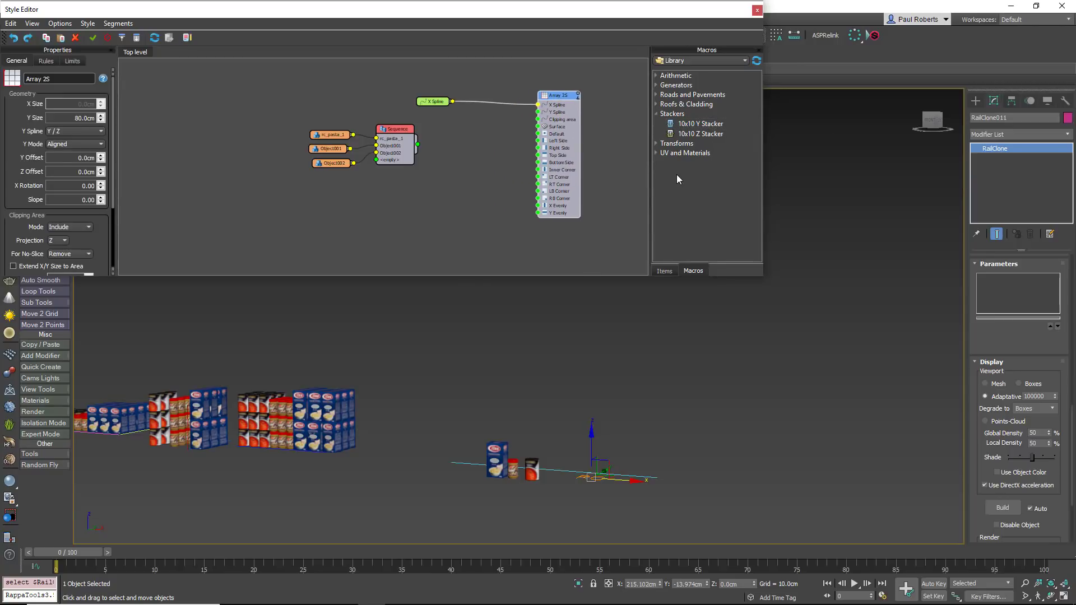
left_click(709, 124)
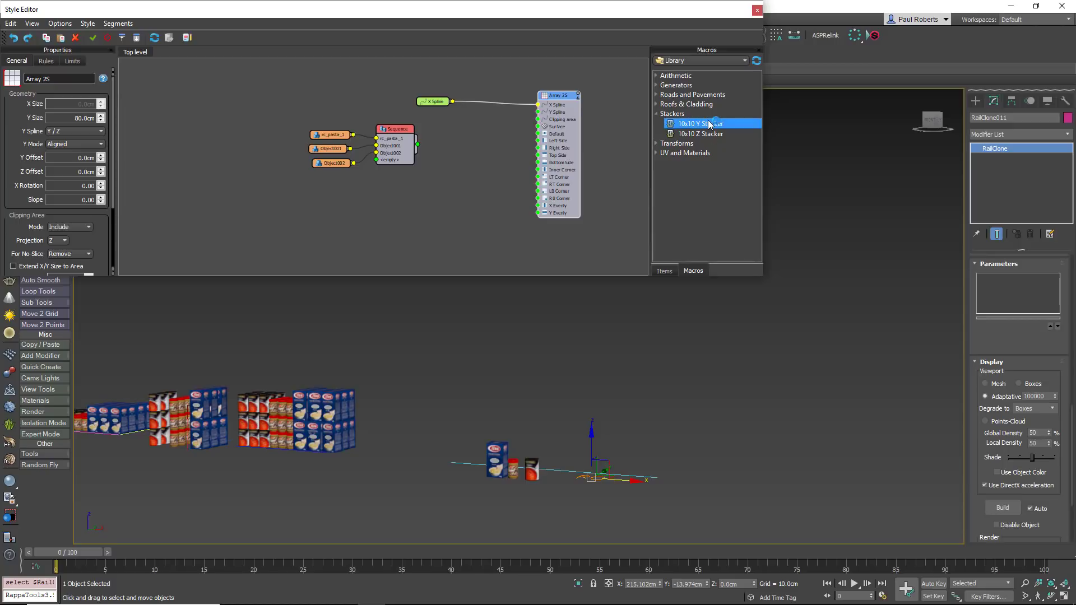
left_click_drag(721, 128, 538, 213)
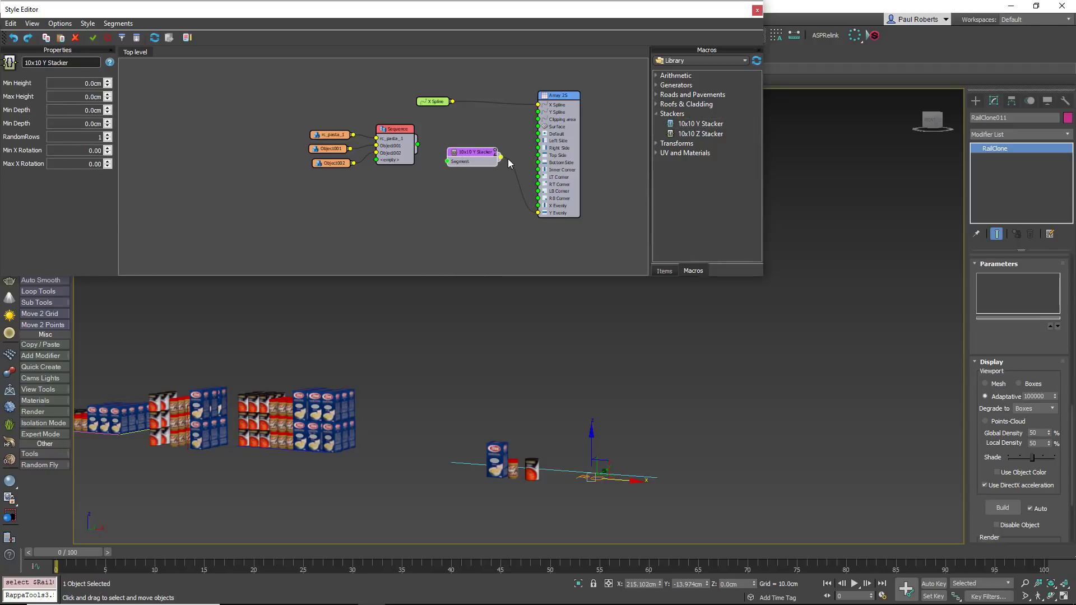
left_click_drag(501, 162, 477, 184)
left_click_drag(418, 145, 477, 160)
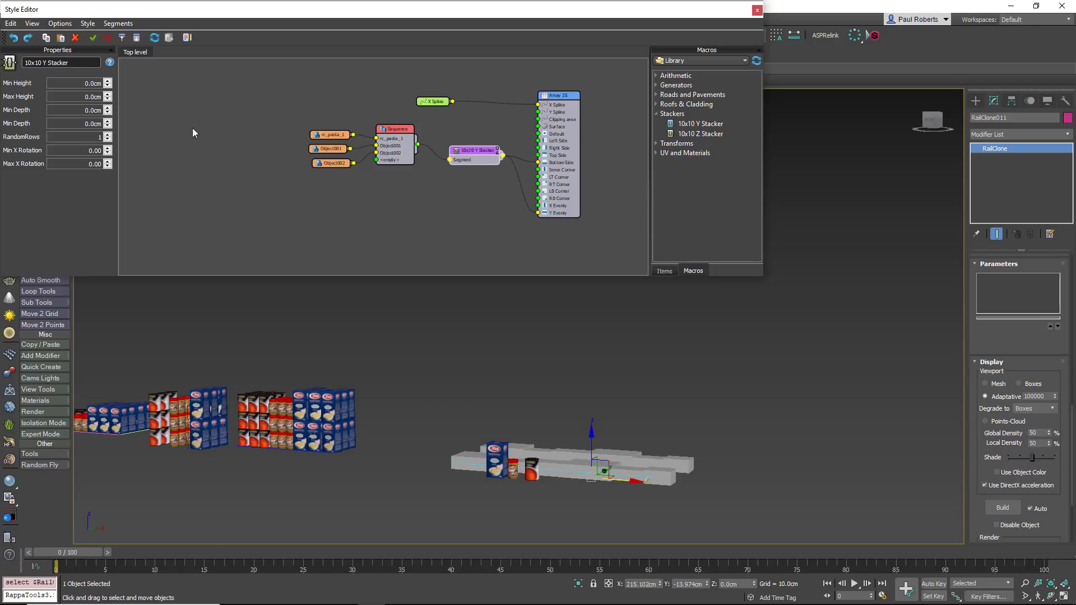
Step: Set the 10x10 Y Stacker's minimum and maximum to 30 and 40 cm for both height and depth
left_click(90, 83)
type("30")
key("Tab")
type("40")
key("Tab")
type("30")
key("Tab")
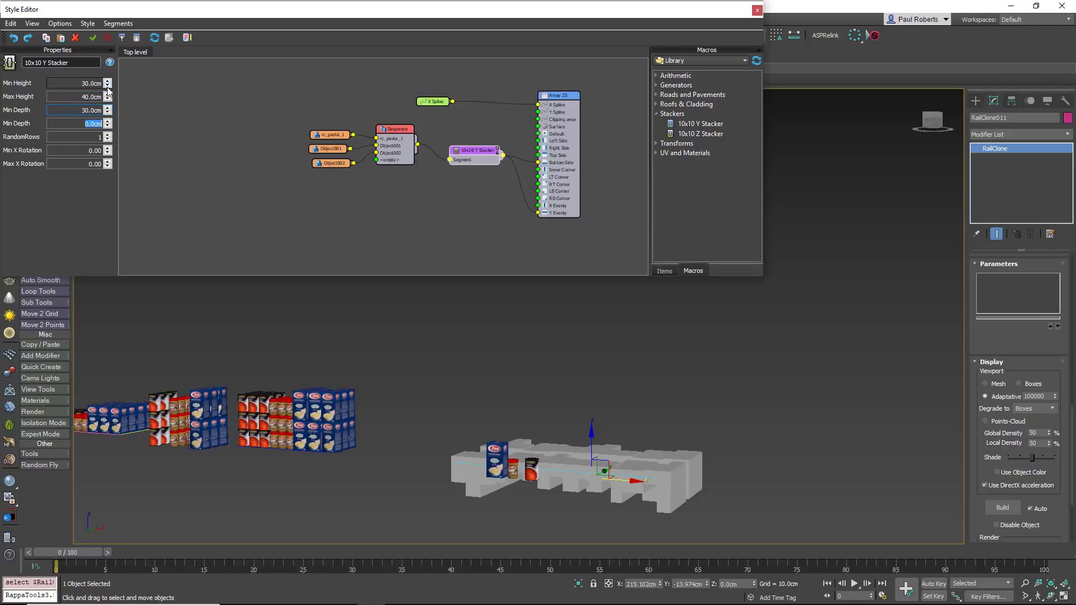
type("40")
key("Tab")
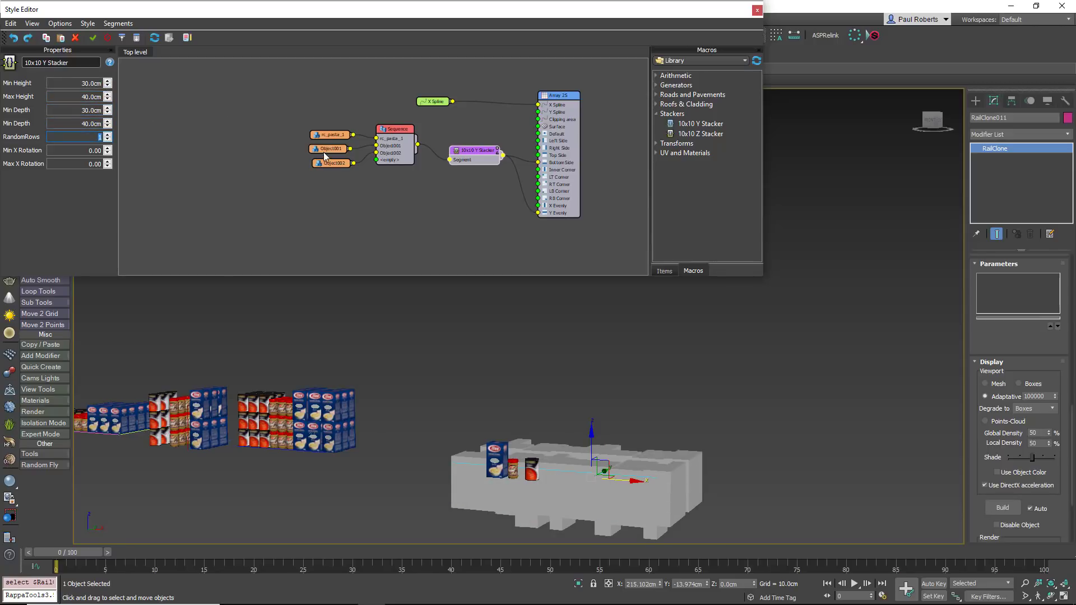
Step: Set the Array 2S generator's X Rotation to 90 so the shelves stack upright
left_click_drag(481, 152, 479, 156)
left_click_drag(560, 96, 562, 88)
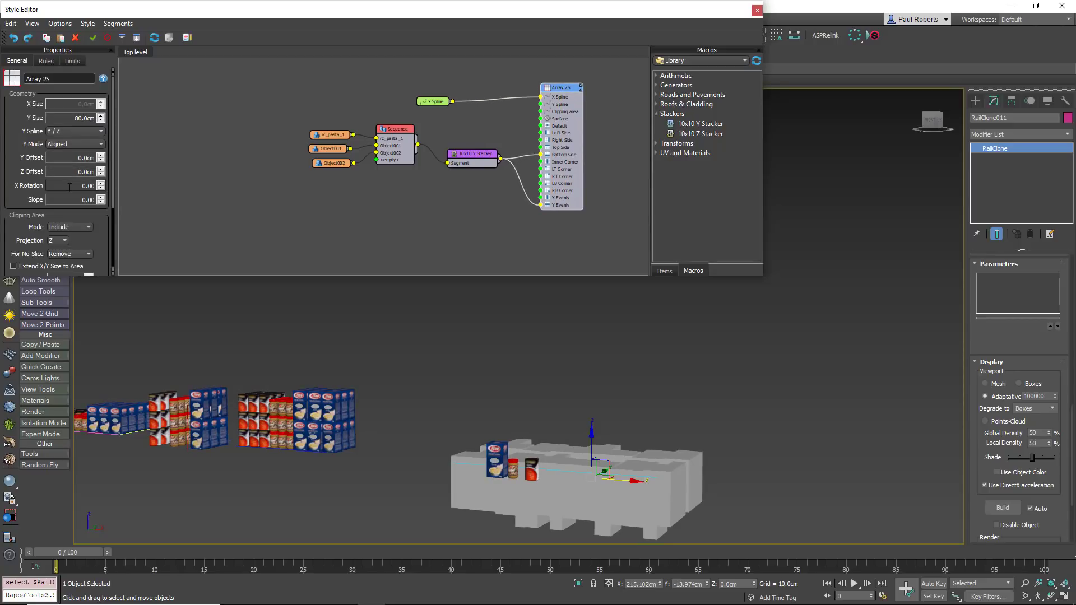
double_click(89, 186)
type("90")
key("Return")
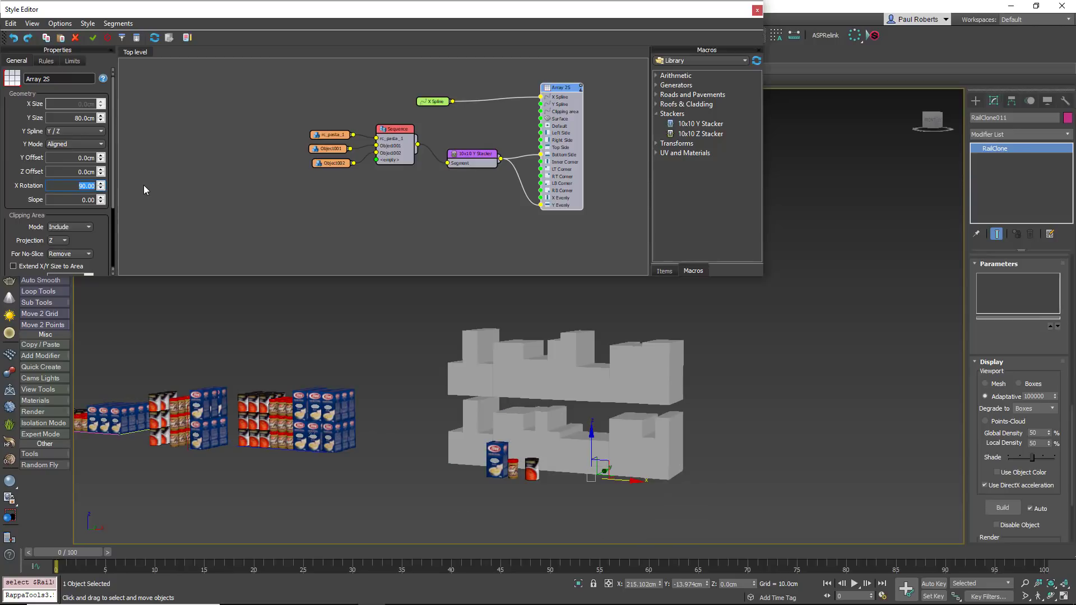
Step: Increase the Array 2S generator's Y Size to 170.4 cm
left_click_drag(442, 105, 440, 98)
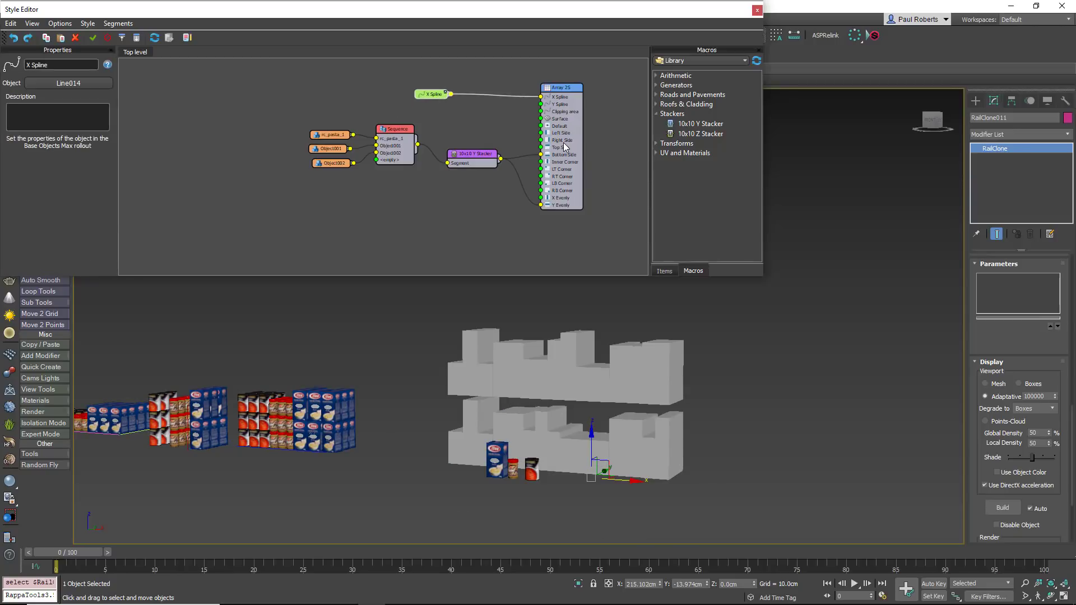
left_click(562, 89)
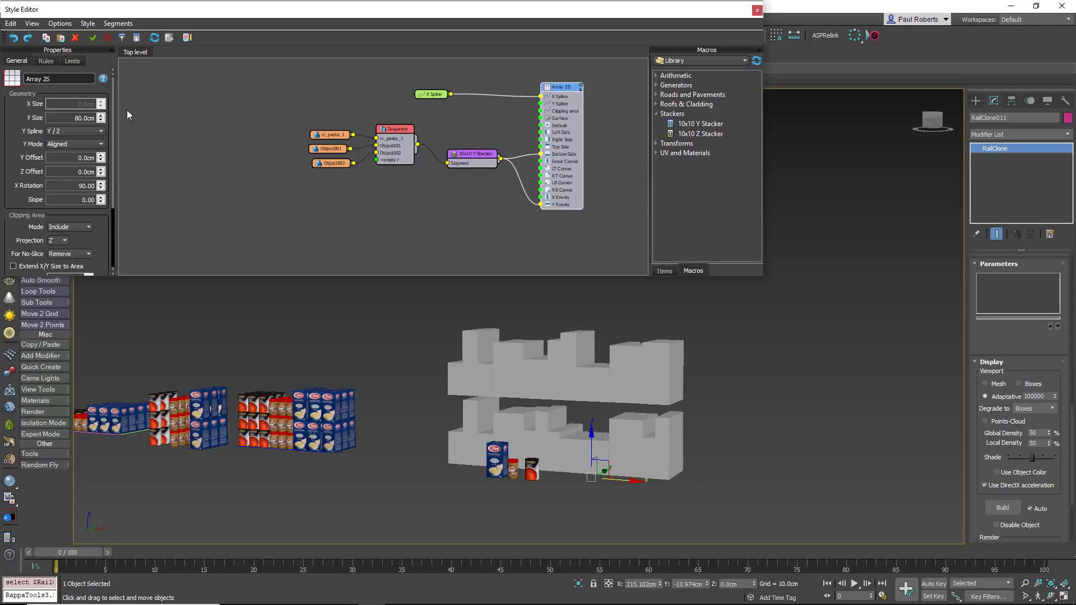
left_click_drag(99, 119, 123, 54)
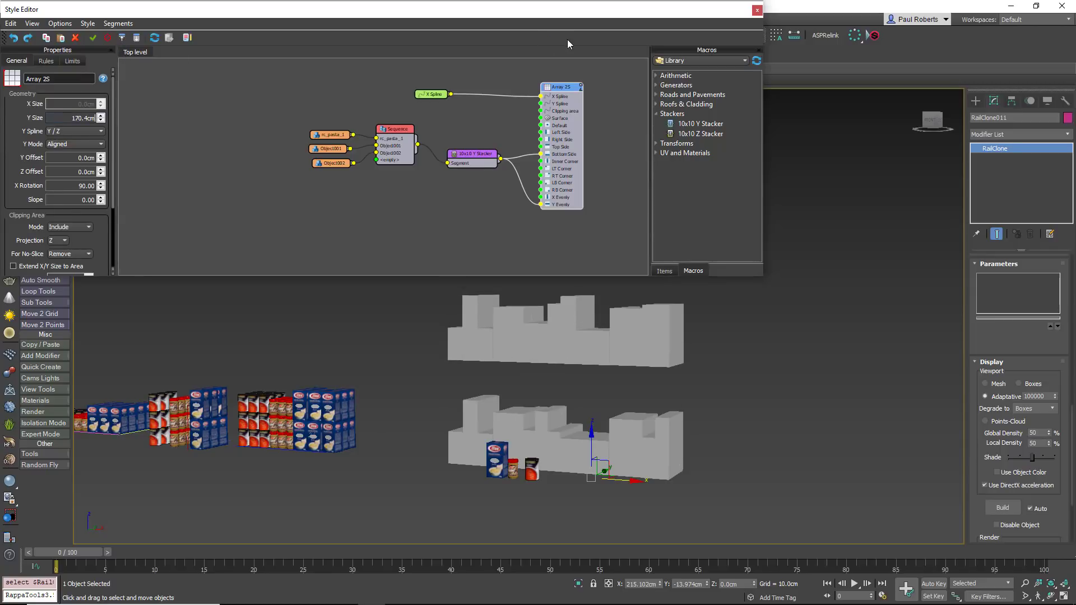
Step: Turn off Justify in the Array 2S Y Evenly rules and set the Y Evenly Distance to 42.12 cm
left_click(567, 86)
left_click(46, 61)
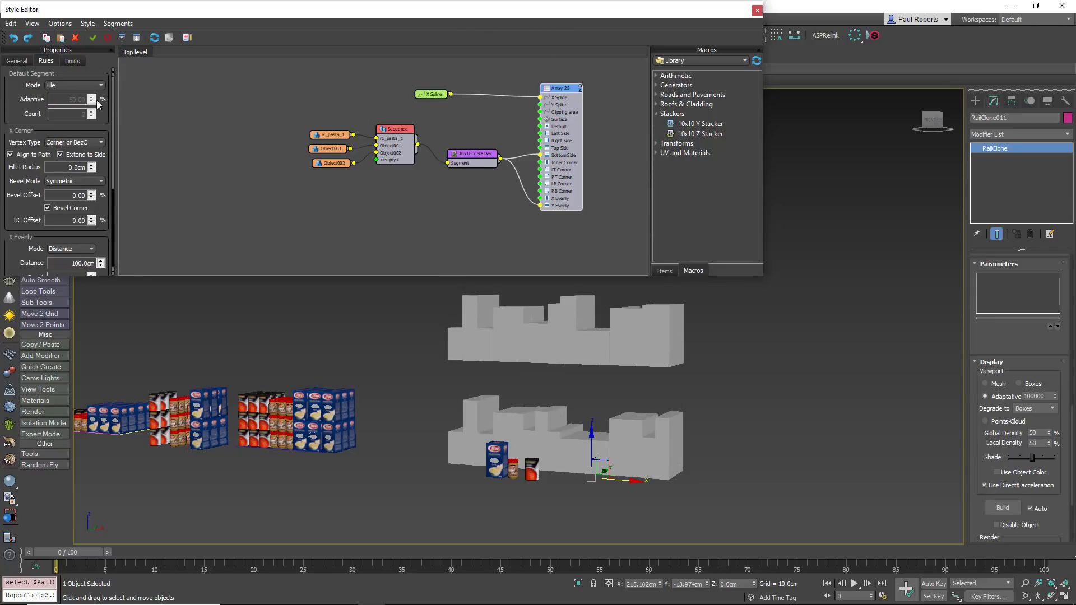
left_click_drag(112, 108, 103, 229)
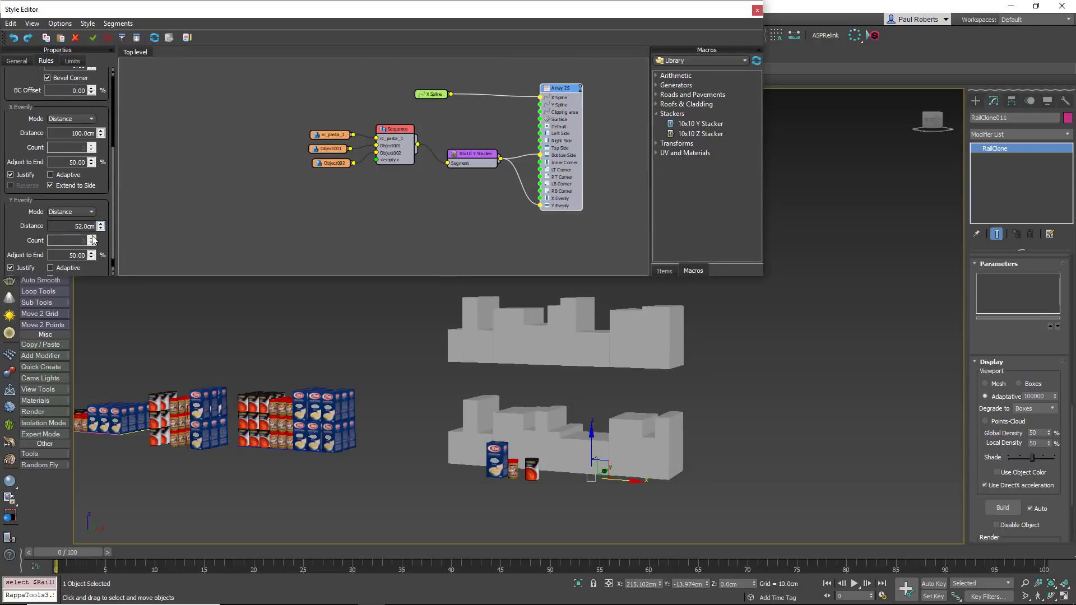
left_click(11, 268)
mouse_move(101, 228)
left_mouse_down()
mouse_move(108, 238)
mouse_move(105, 213)
mouse_move(108, 236)
left_mouse_up()
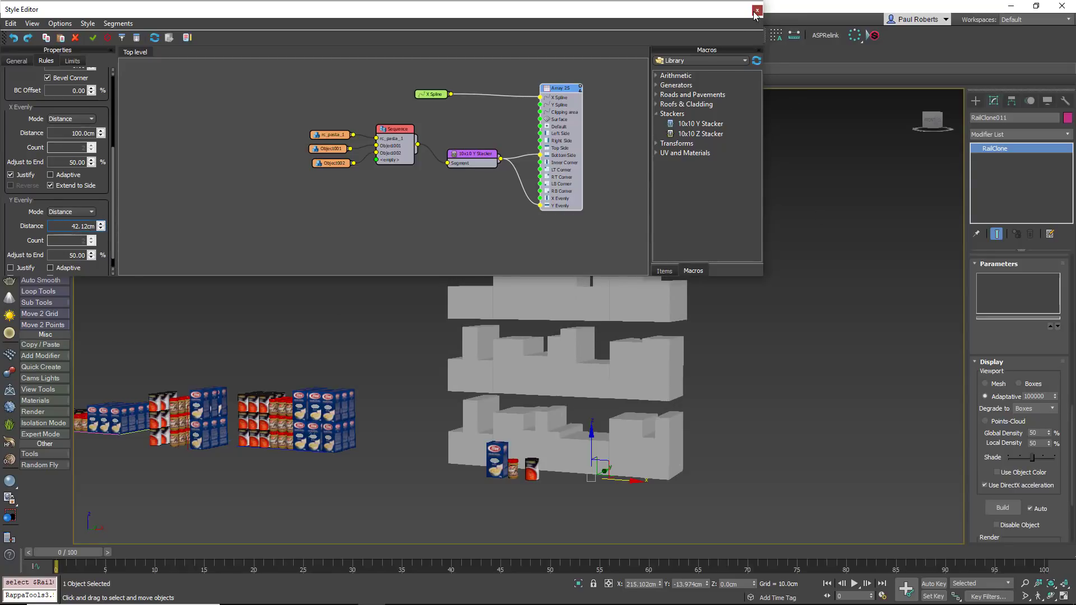